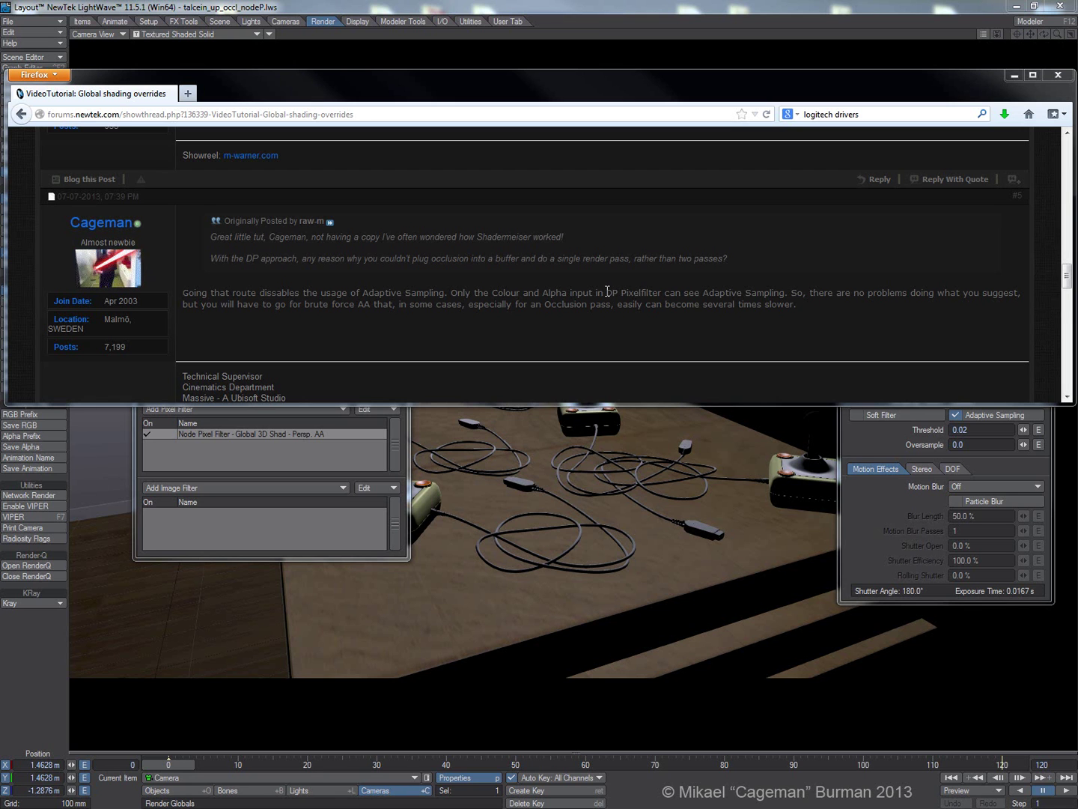
- Bring the LightWave joystick scene in front of the Firefox forum thread
{"action": "left_click", "coordinate": [547, 9]}
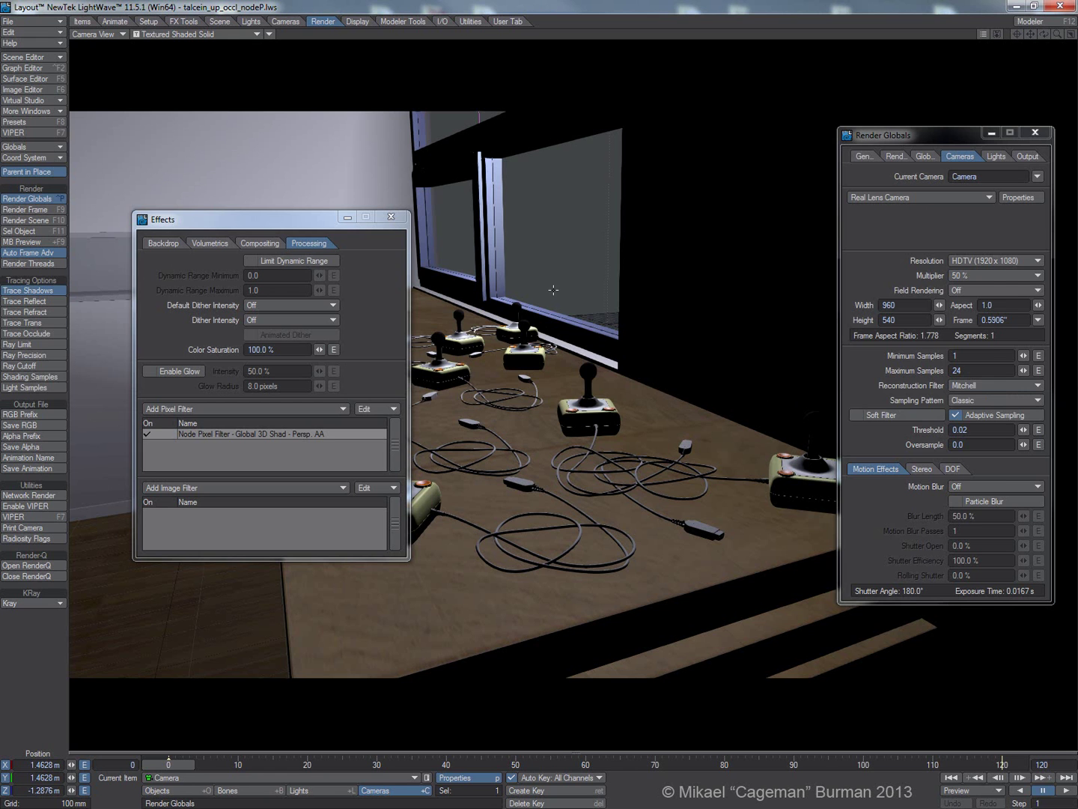
- Render frame 0 of the joystick desk occlusion pass and move the status window aside
{"action": "key", "text": "F9"}
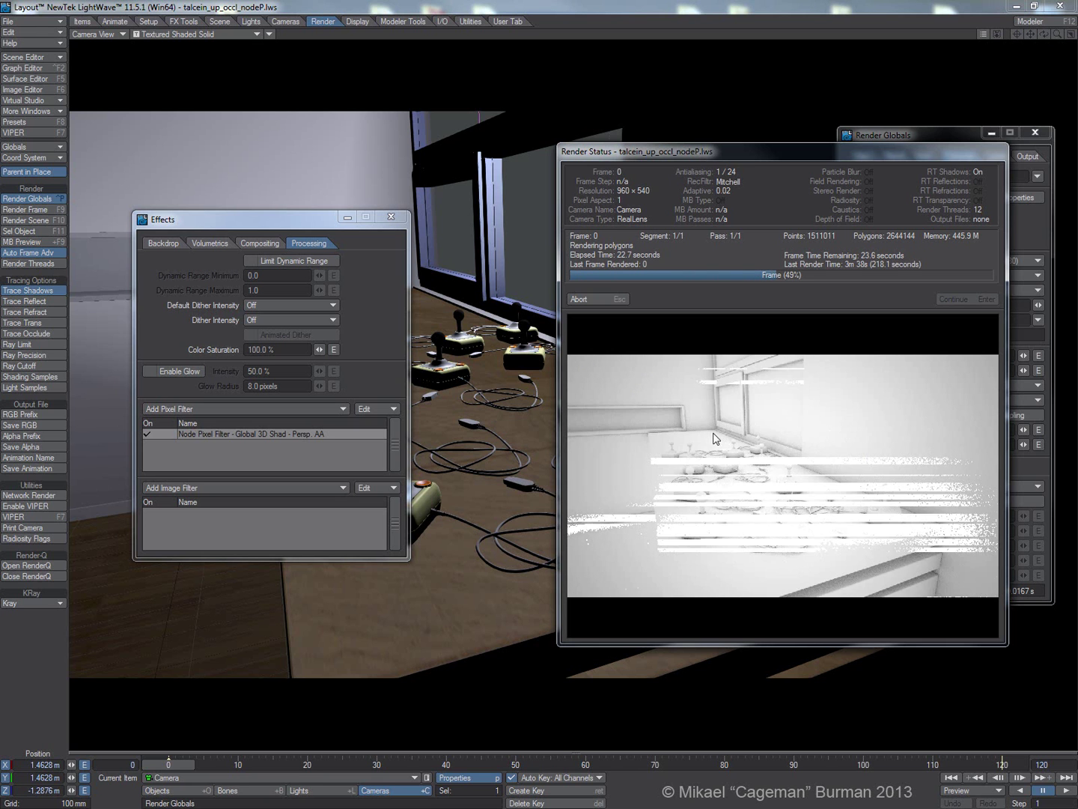
{"action": "left_click_drag", "start_coordinate": [725, 161], "coordinate": [540, 157]}
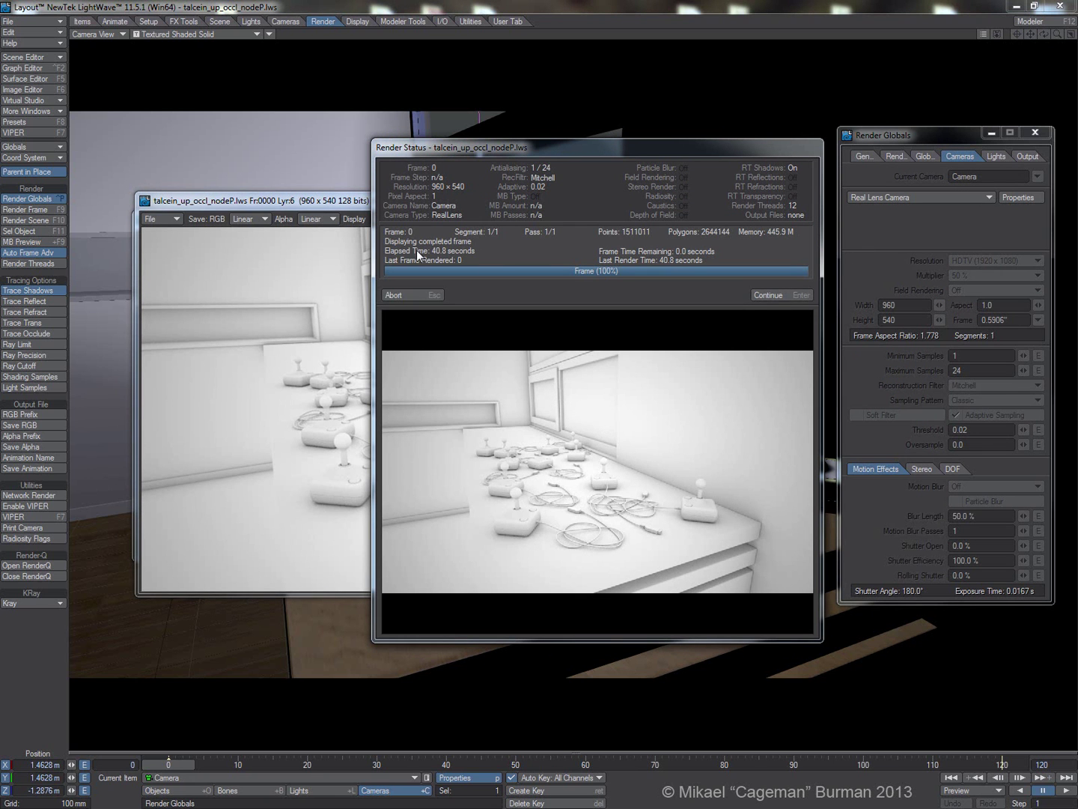
- Turn off Adaptive Sampling, set Minimum Samples to 24, and re-render the frame (61.5 s)
{"action": "left_click", "coordinate": [766, 295]}
{"action": "mouse_move", "coordinate": [508, 161]}
{"action": "left_mouse_down"}
{"action": "mouse_move", "coordinate": [482, 158]}
{"action": "mouse_move", "coordinate": [494, 150]}
{"action": "left_mouse_up"}
{"action": "left_click", "coordinate": [956, 415]}
{"action": "left_click", "coordinate": [978, 414]}
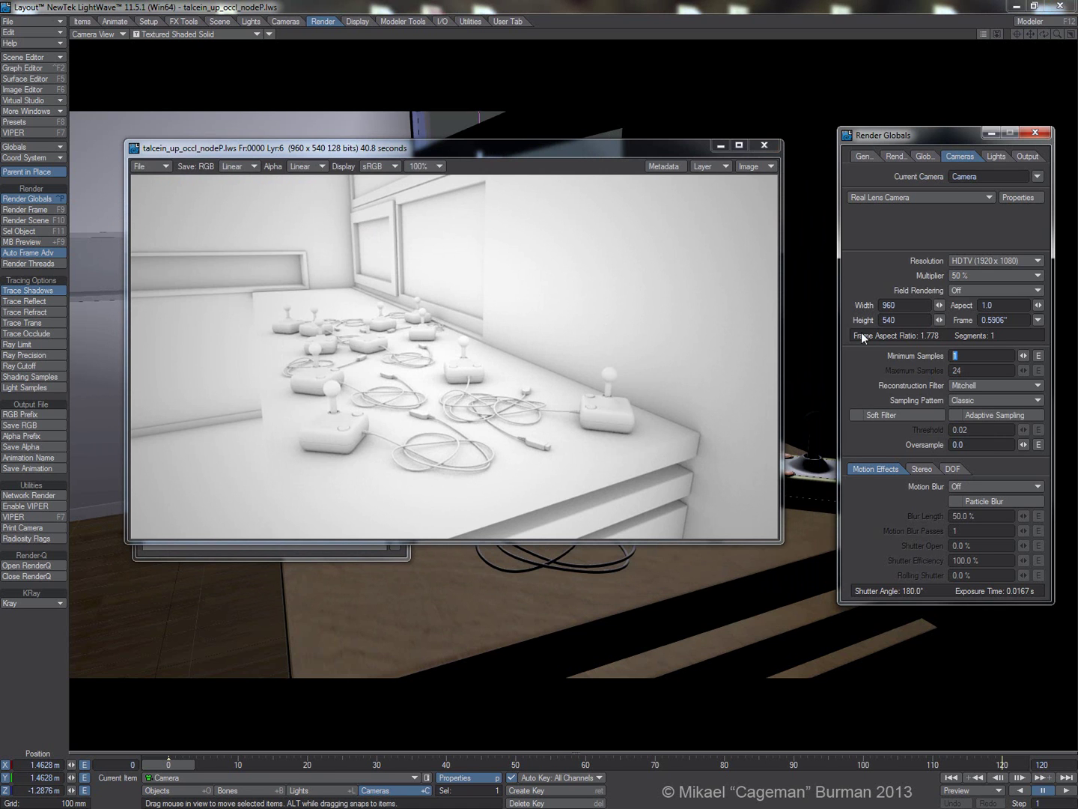
{"action": "type", "text": "24"}
{"action": "left_click", "coordinate": [408, 13]}
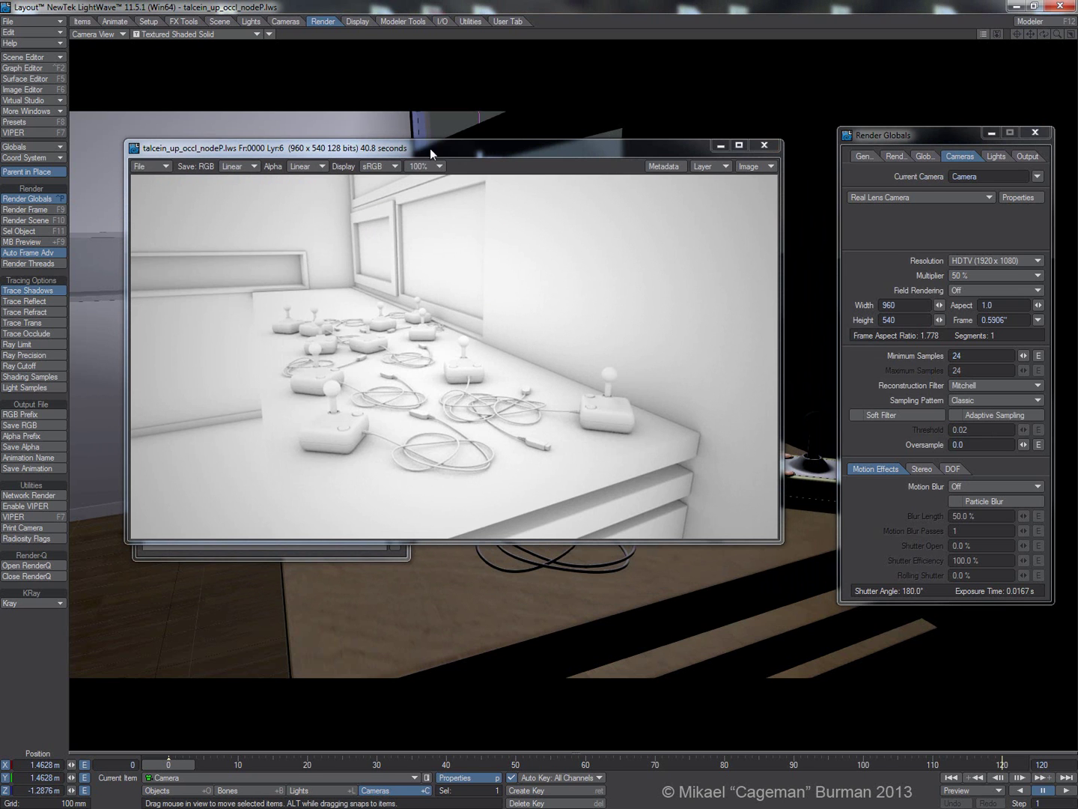
{"action": "key", "text": "F9"}
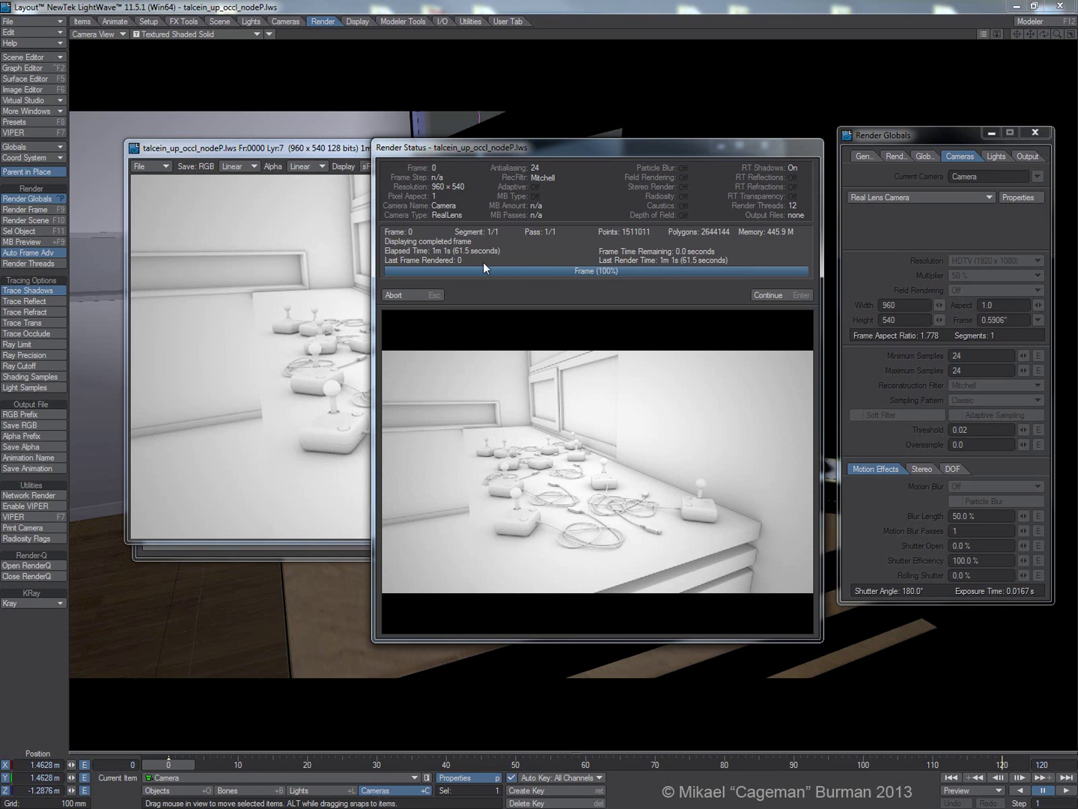
- Compare the 40.8 s and 61.5 s renders via history entries Lyr:6 and Lyr:7, then close the viewer
{"action": "left_click_drag", "start_coordinate": [470, 150], "coordinate": [433, 141]}
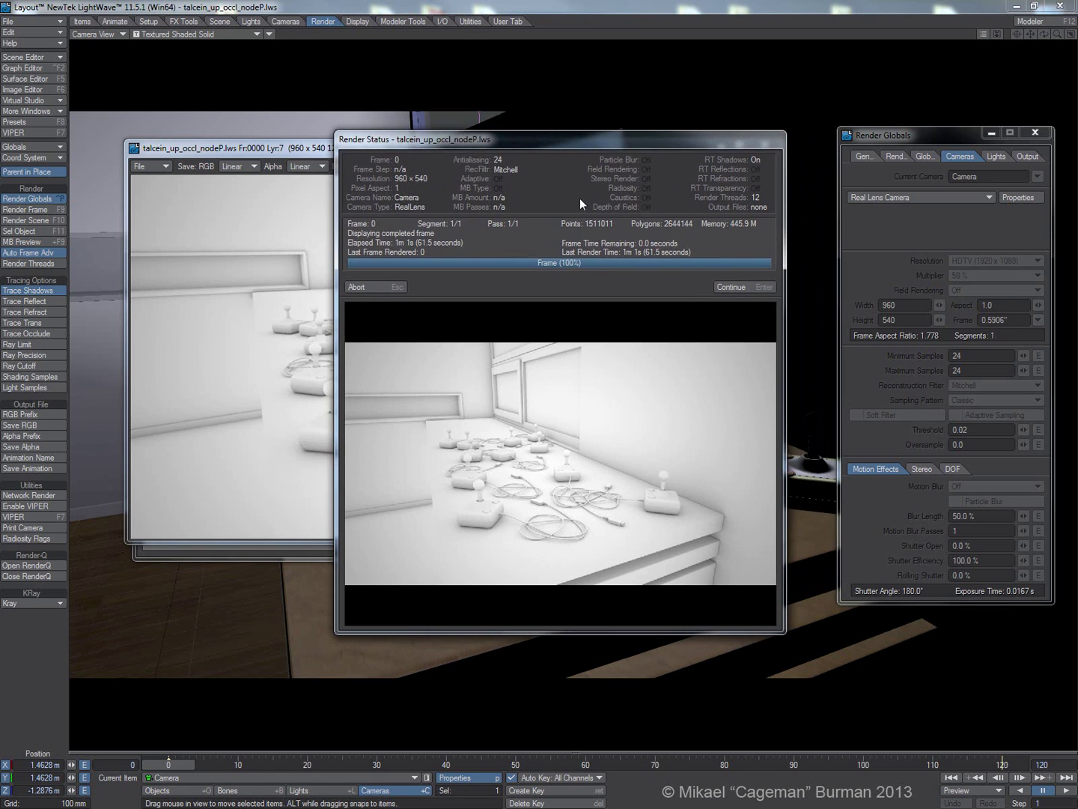
{"action": "left_click", "coordinate": [731, 287]}
{"action": "left_click", "coordinate": [712, 170]}
{"action": "left_click", "coordinate": [708, 156]}
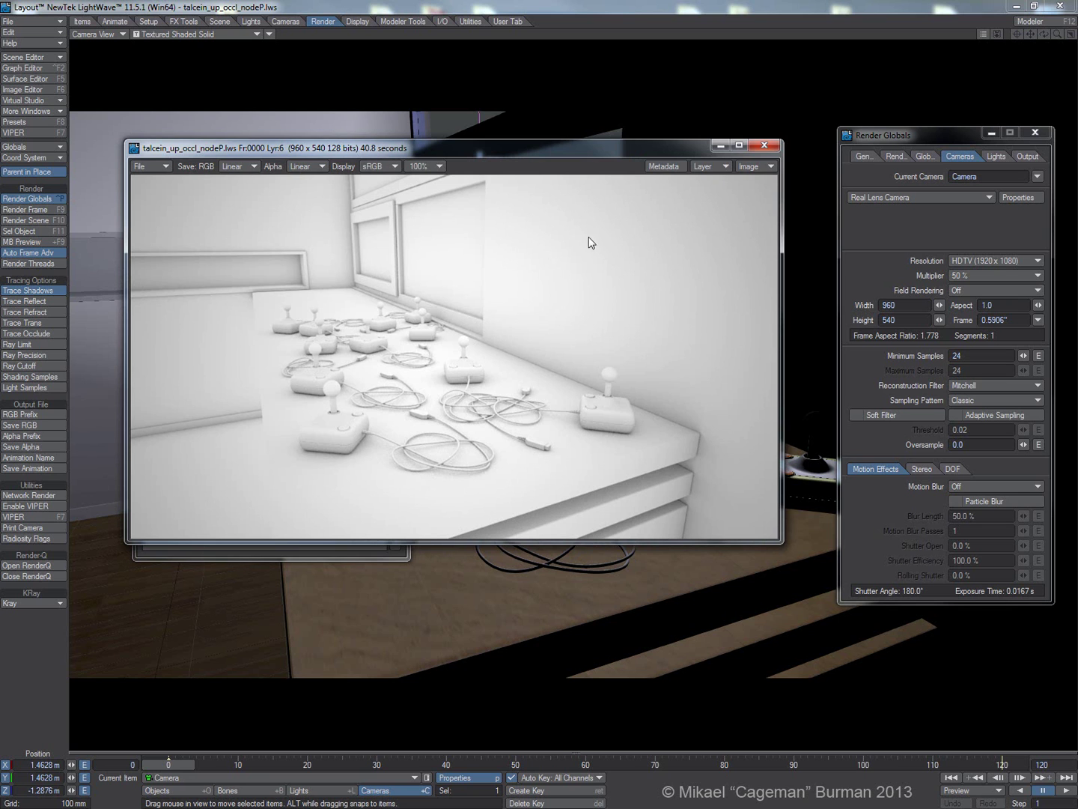
{"action": "left_click", "coordinate": [702, 168]}
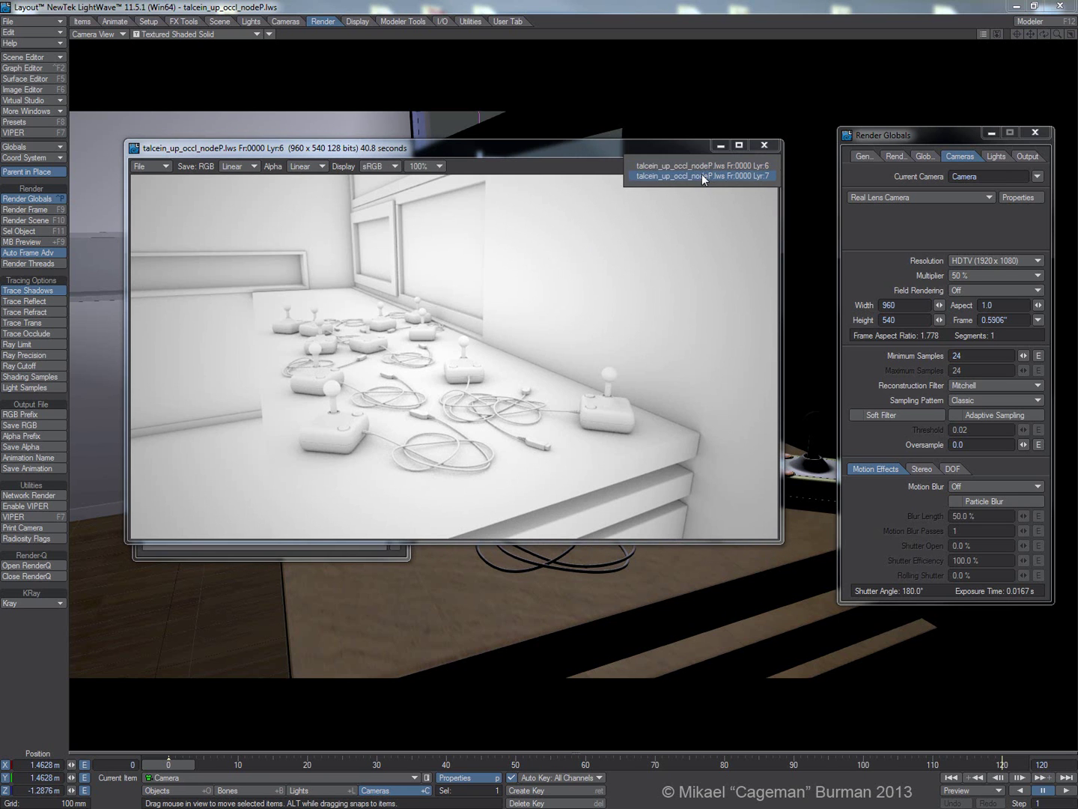
{"action": "left_click", "coordinate": [701, 173]}
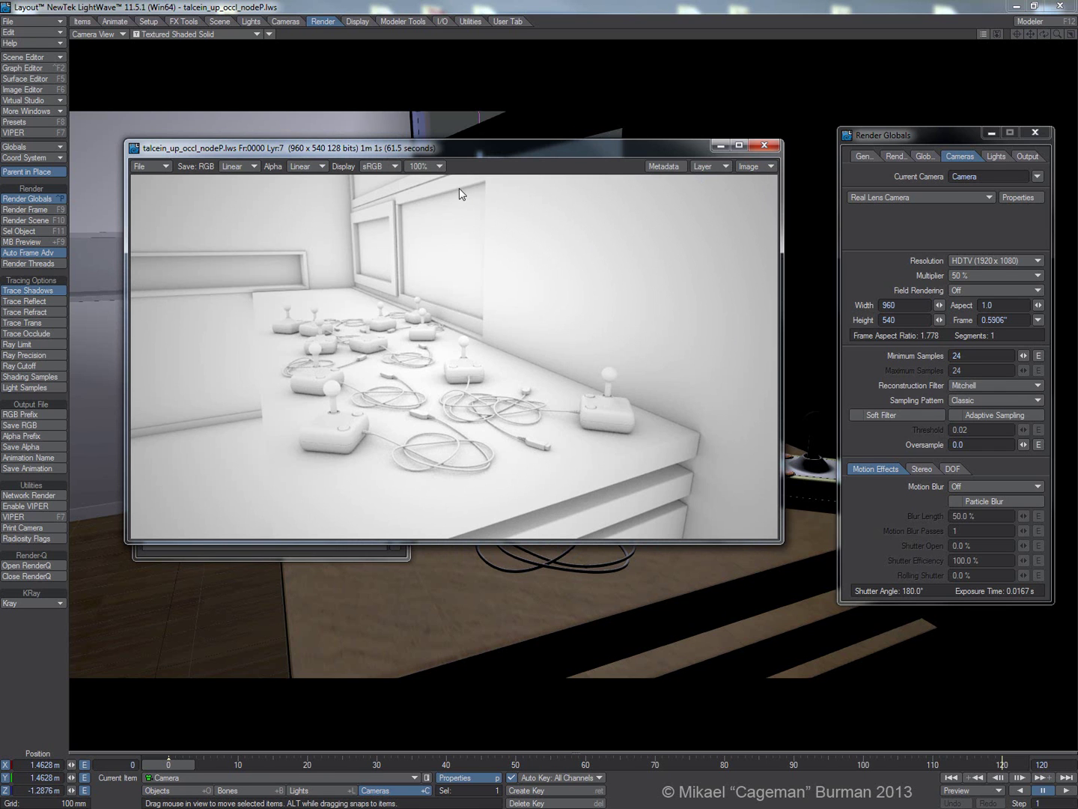
{"action": "mouse_move", "coordinate": [584, 148]}
{"action": "left_mouse_down"}
{"action": "mouse_move", "coordinate": [624, 148]}
{"action": "mouse_move", "coordinate": [571, 146]}
{"action": "left_mouse_up"}
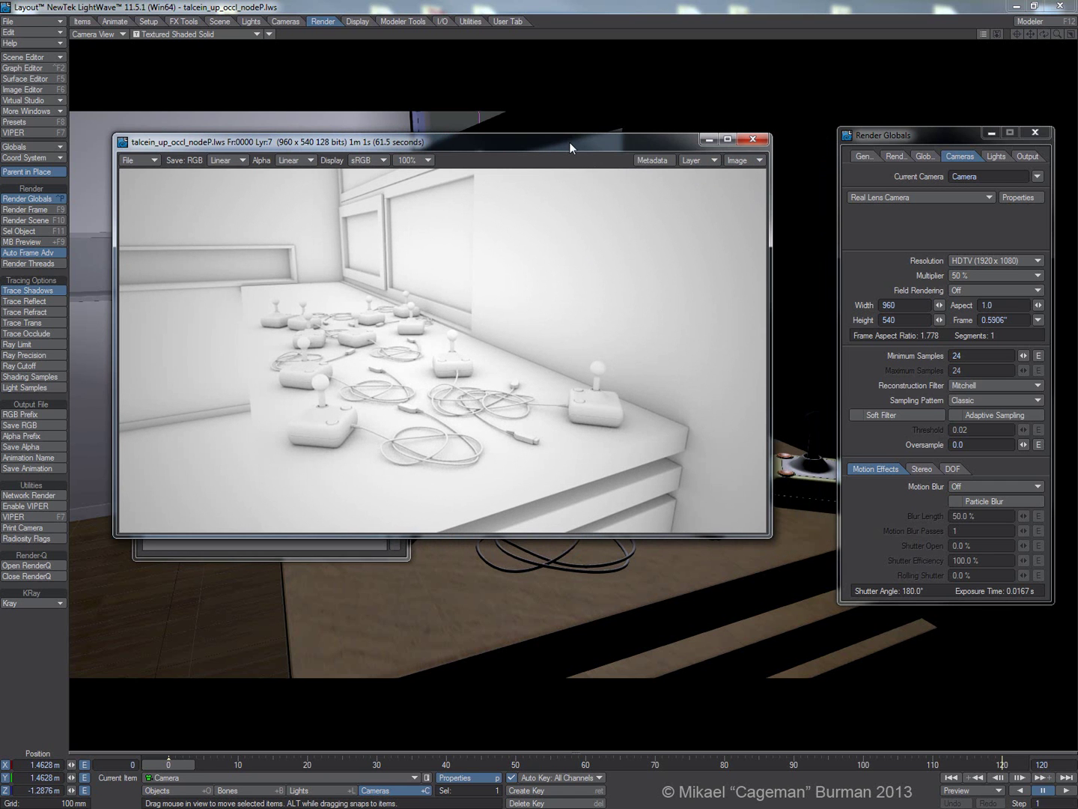
{"action": "left_click", "coordinate": [752, 141]}
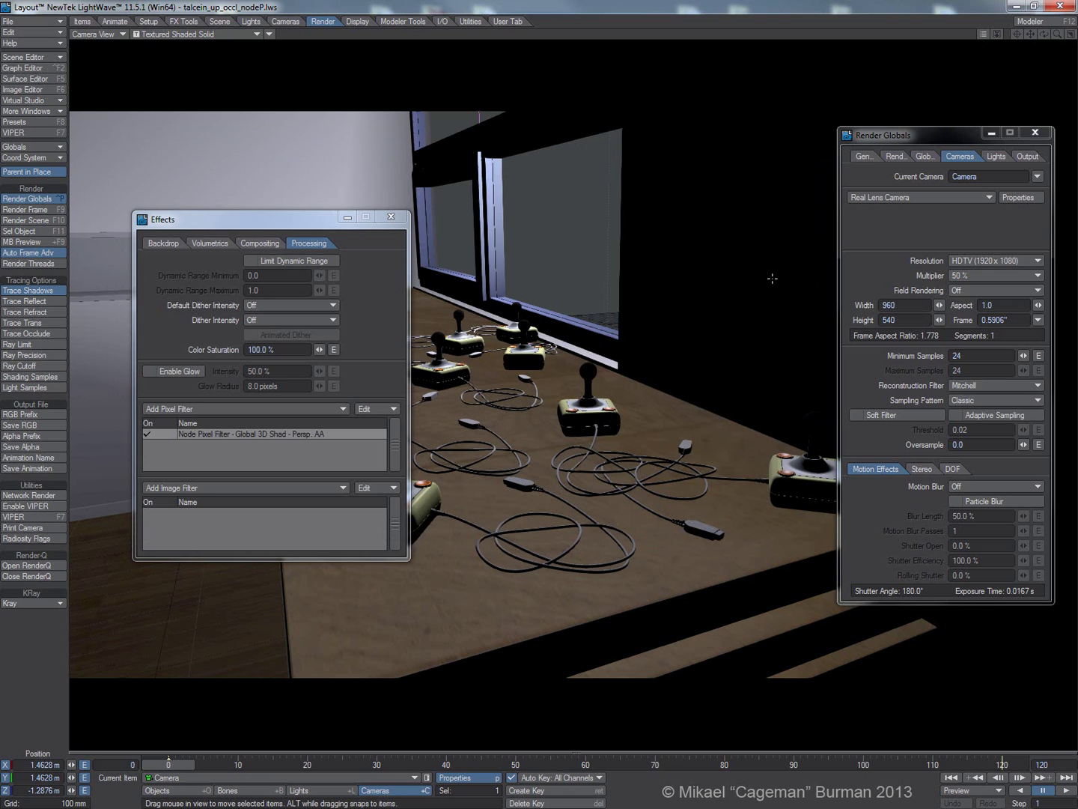
- Reconnect Amb Occlusion's Scalar from PixelFilter's Color input to Global Color 1
{"action": "double_click", "coordinate": [246, 435]}
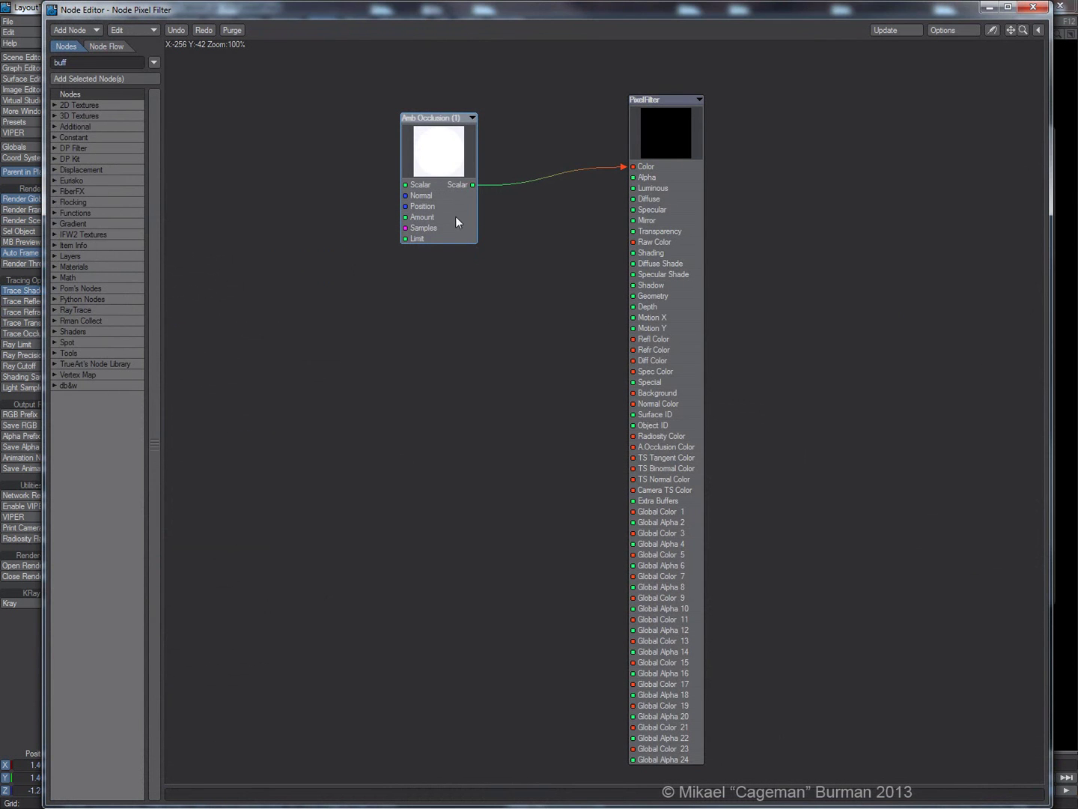
{"action": "left_click_drag", "start_coordinate": [441, 160], "coordinate": [369, 158]}
{"action": "left_click_drag", "start_coordinate": [625, 172], "coordinate": [464, 178]}
{"action": "left_click_drag", "start_coordinate": [395, 172], "coordinate": [376, 382]}
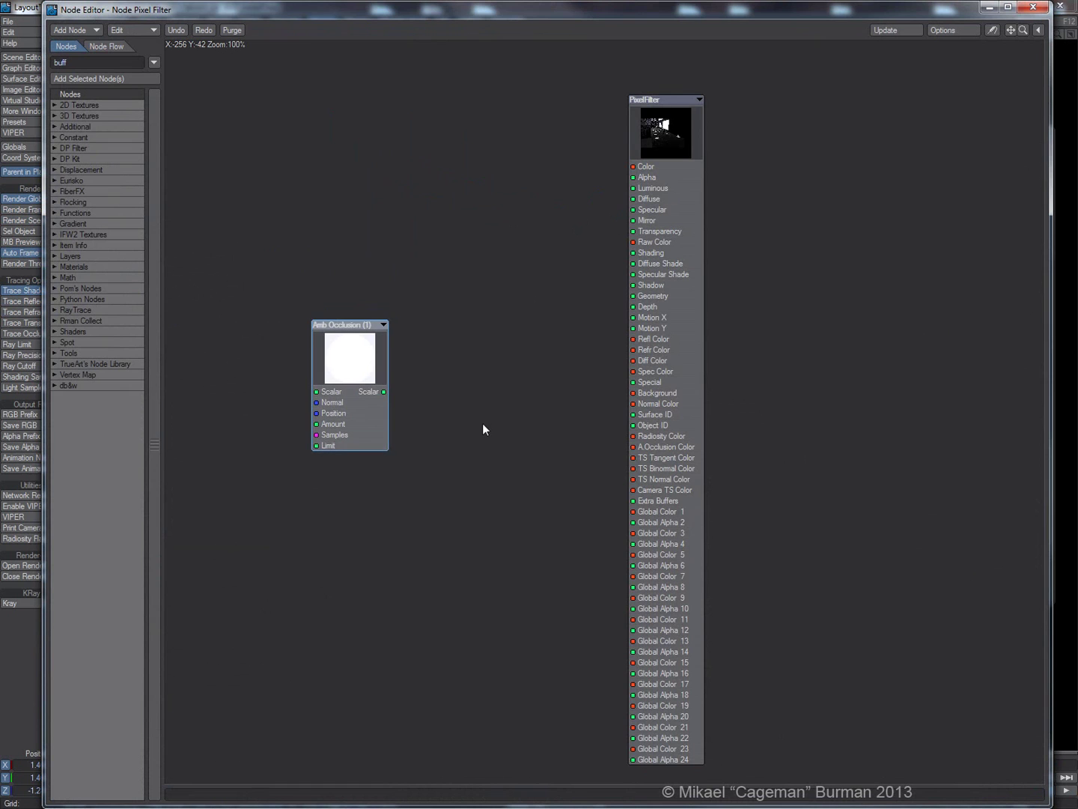
{"action": "left_click_drag", "start_coordinate": [483, 426], "coordinate": [480, 417], "text": "alt"}
{"action": "left_click_drag", "start_coordinate": [381, 379], "coordinate": [649, 504]}
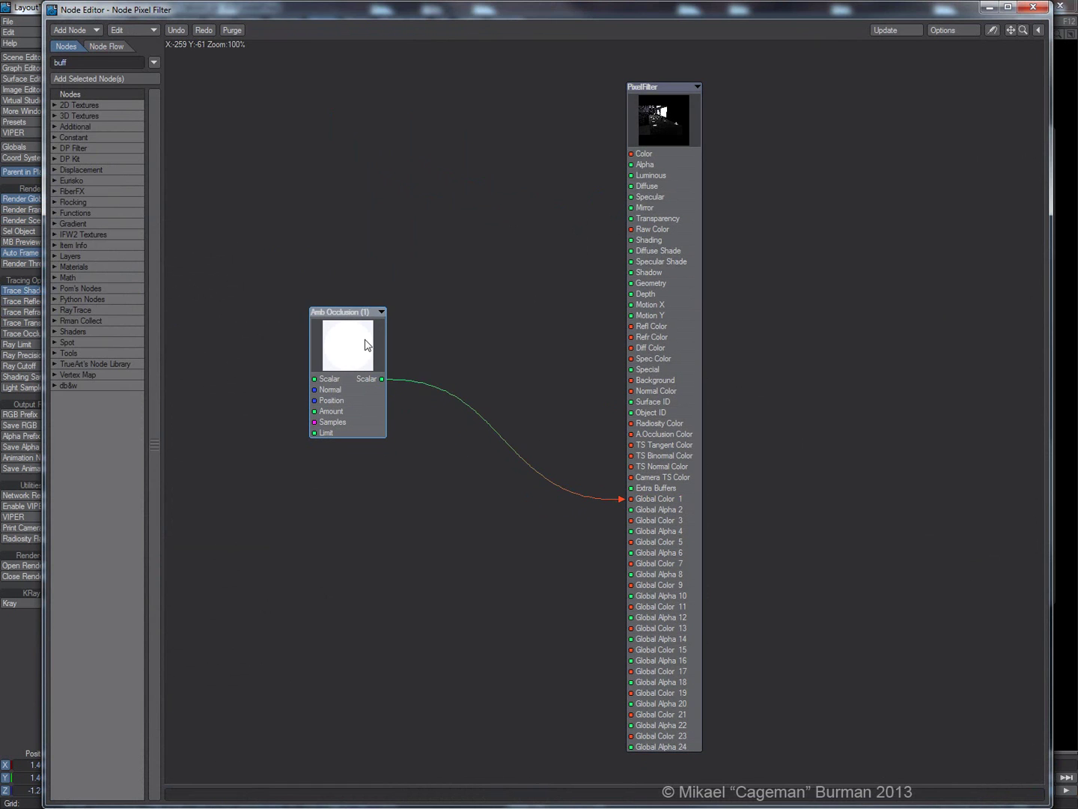
{"action": "left_click_drag", "start_coordinate": [354, 339], "coordinate": [432, 367]}
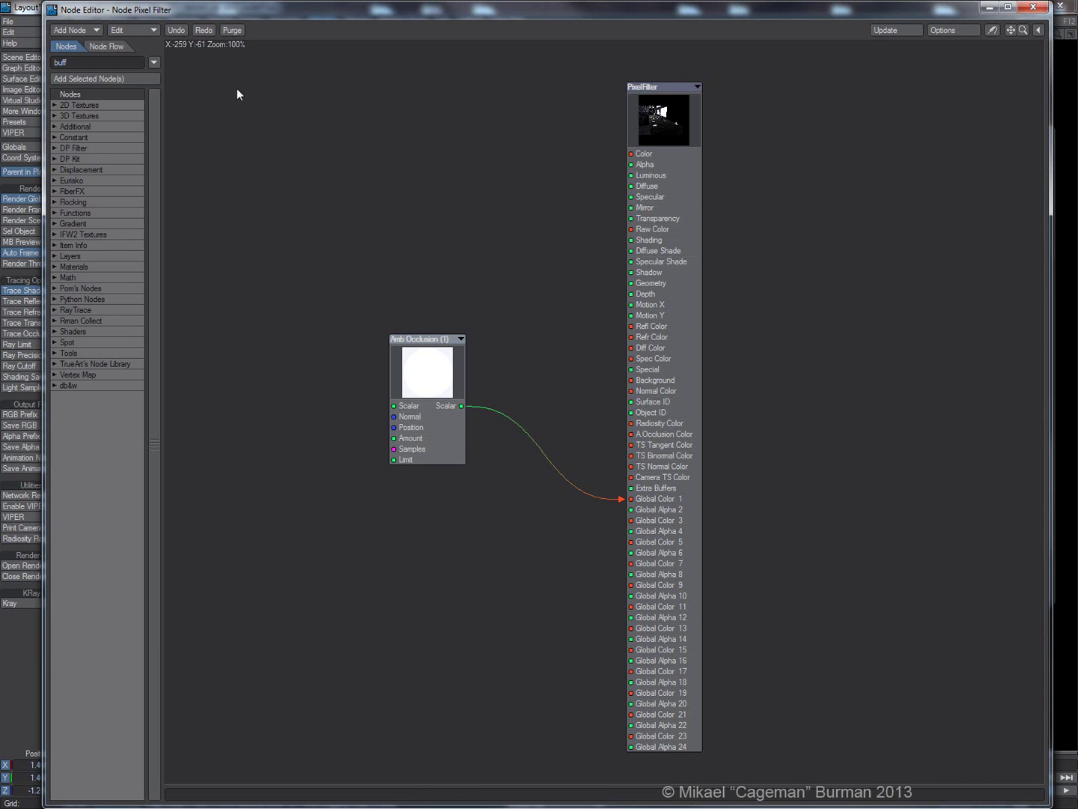
{"action": "left_click", "coordinate": [1033, 7]}
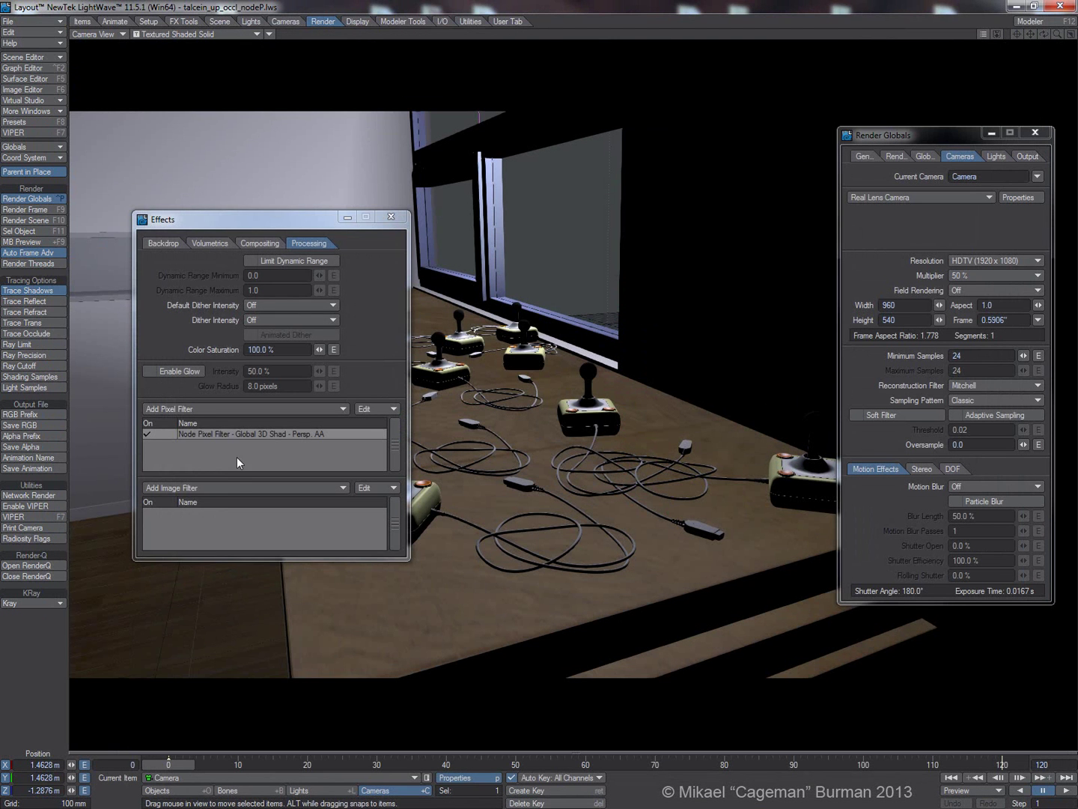
- Add a Node Image Filter containing a Get Global Buffer node
{"action": "left_click", "coordinate": [224, 488]}
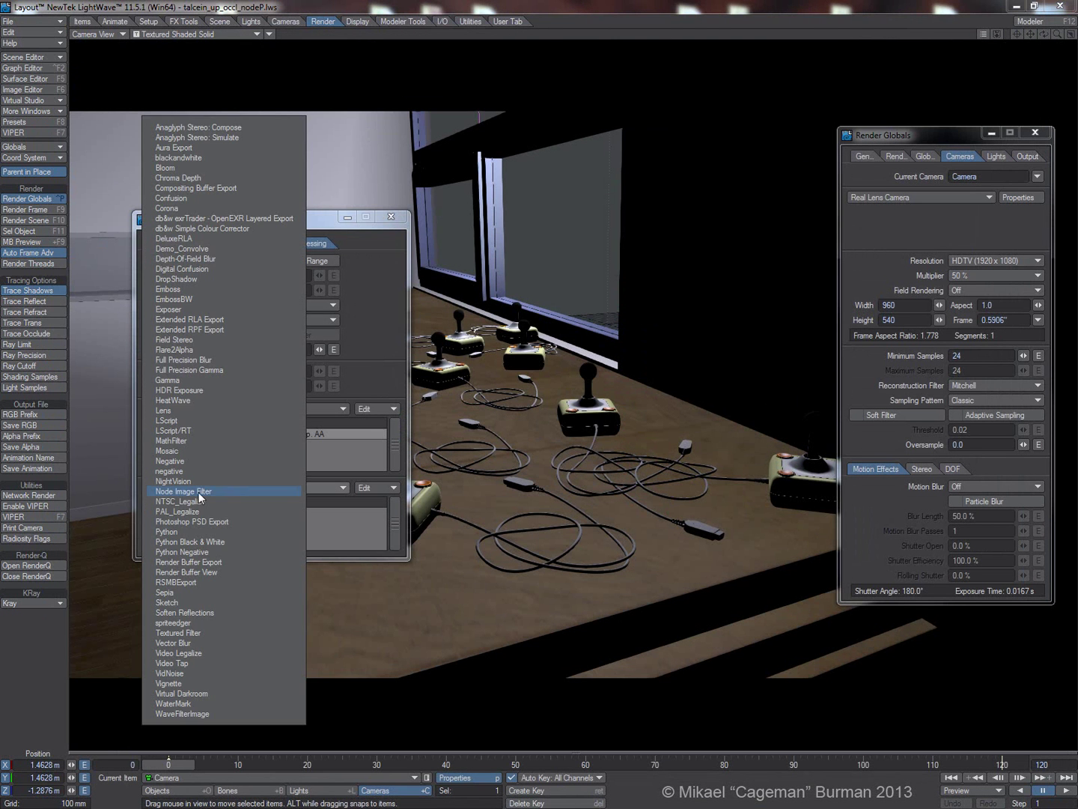
{"action": "left_click", "coordinate": [199, 493]}
{"action": "double_click", "coordinate": [206, 514]}
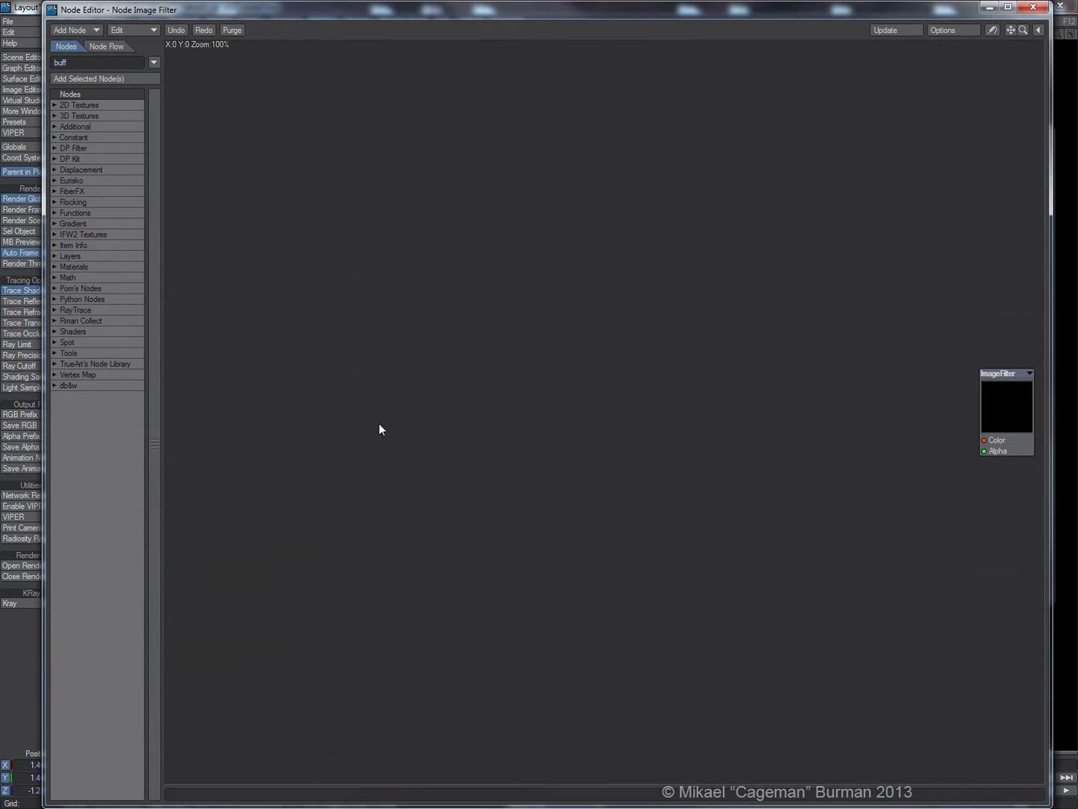
{"action": "left_click", "coordinate": [84, 64]}
{"action": "key", "text": "Return"}
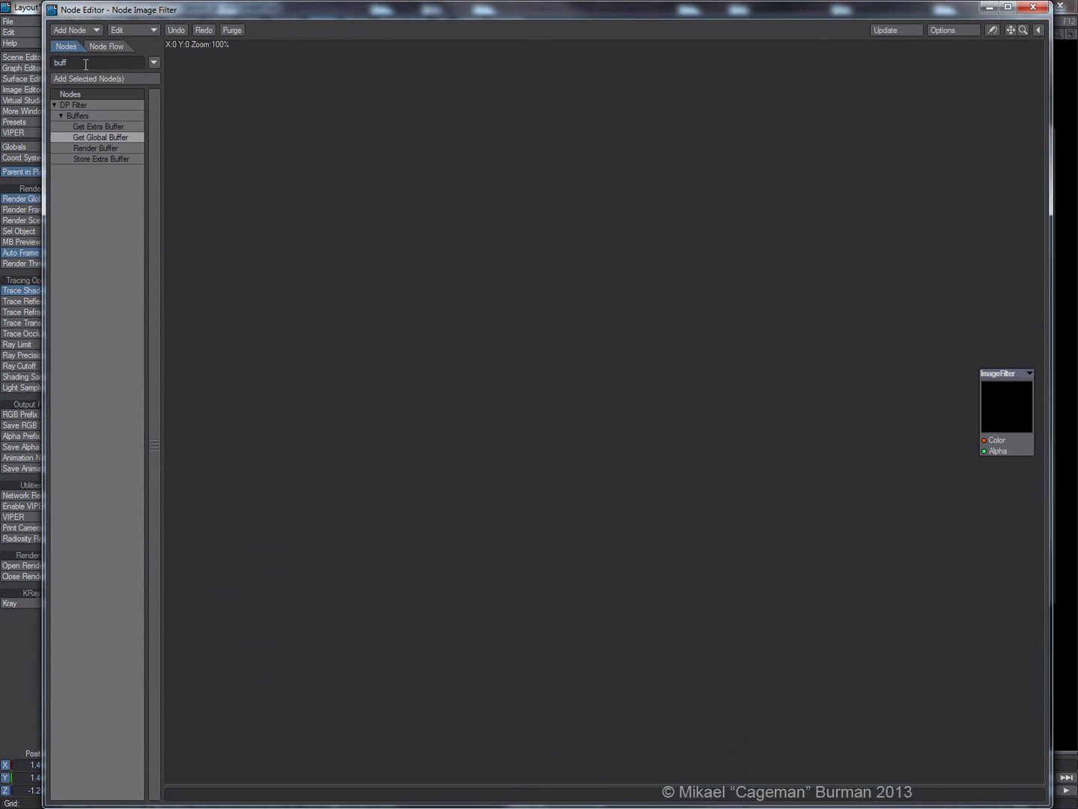
{"action": "double_click", "coordinate": [89, 138]}
{"action": "left_click_drag", "start_coordinate": [620, 348], "coordinate": [357, 344]}
{"action": "double_click", "coordinate": [341, 322]}
- Save Buffer 1 as LW_PNG24 with file name 'Occlusion' and close the node editors
{"action": "left_click", "coordinate": [557, 210]}
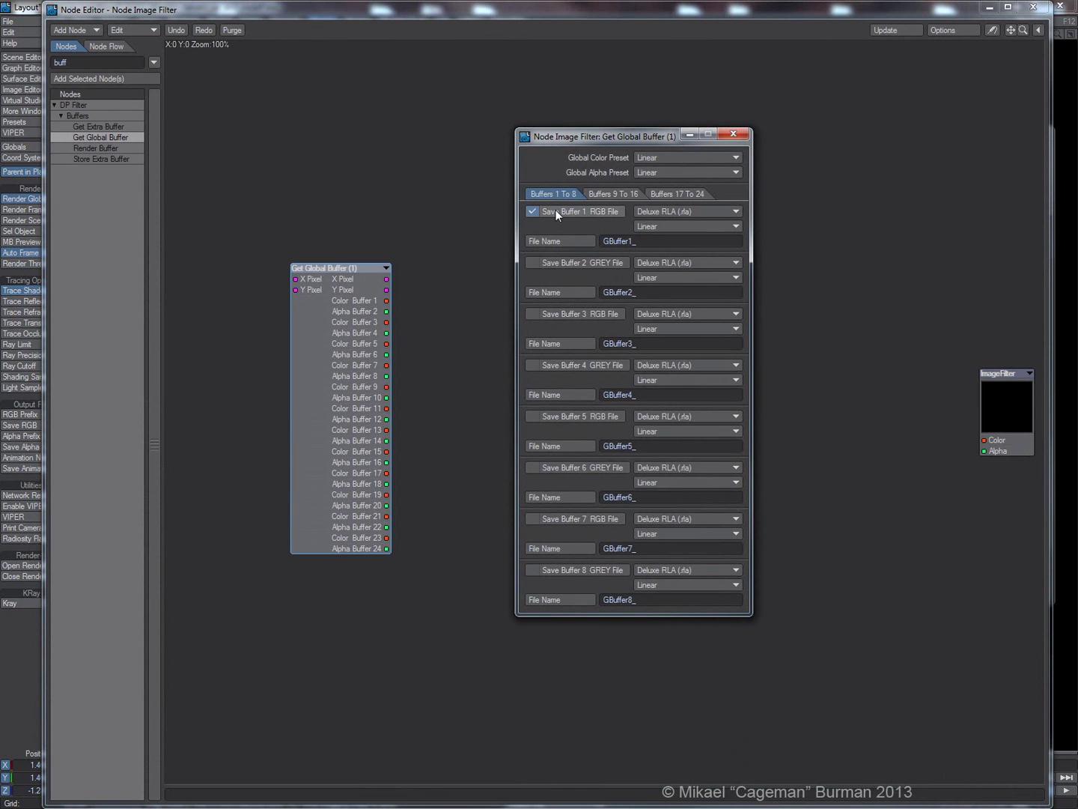
{"action": "left_click", "coordinate": [653, 211]}
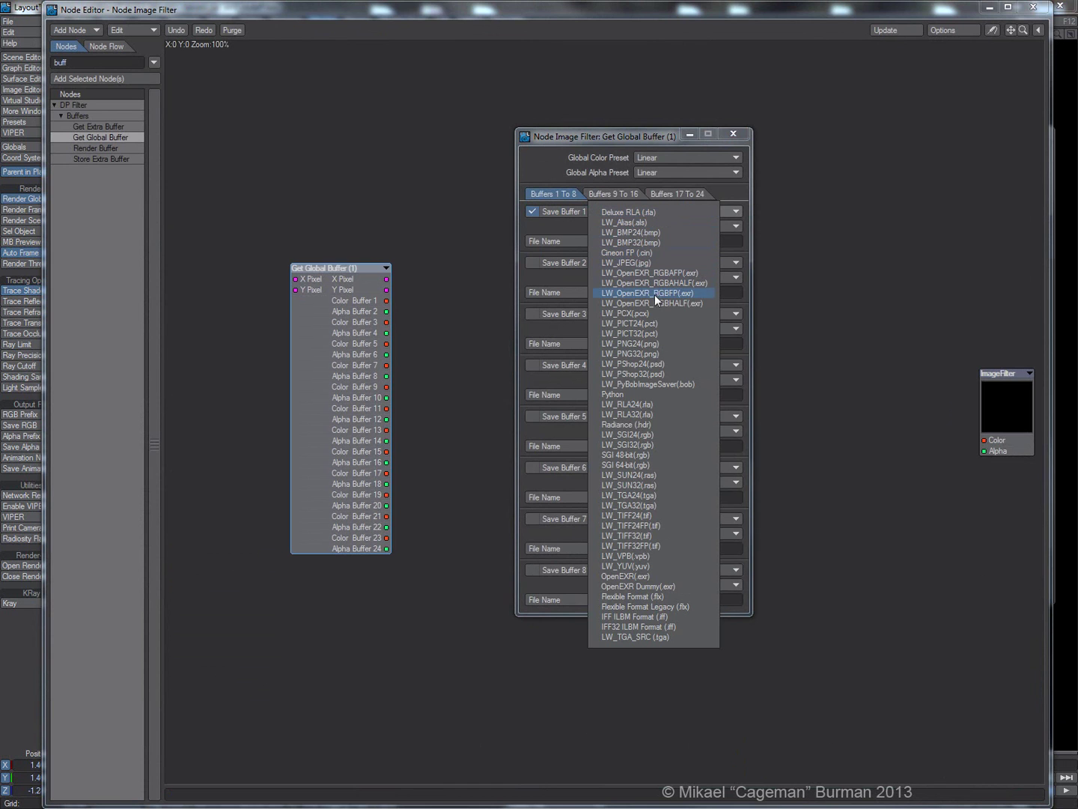
{"action": "left_click", "coordinate": [654, 343]}
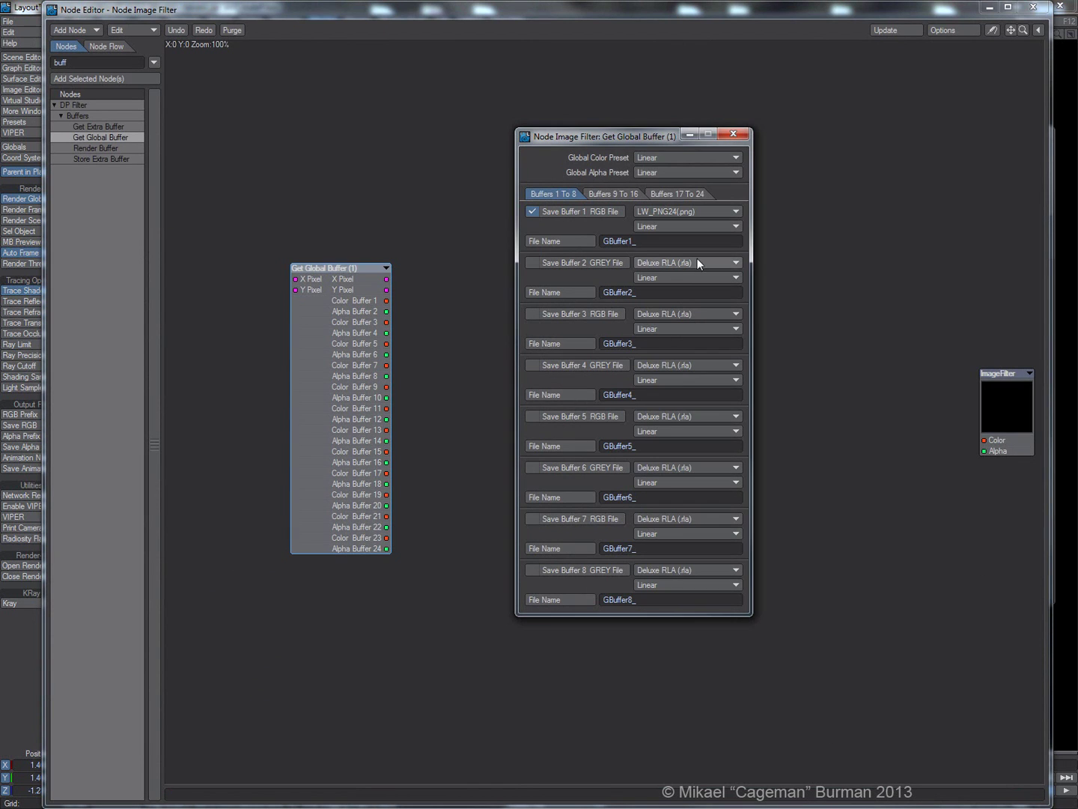
{"action": "left_click", "coordinate": [650, 241]}
{"action": "left_click", "coordinate": [576, 241]}
{"action": "key", "text": "End"}
{"action": "key", "text": "BackSpace"}
{"action": "key", "text": "BackSpace"}
{"action": "key", "text": "BackSpace"}
{"action": "key", "text": "BackSpace"}
{"action": "key", "text": "BackSpace"}
{"action": "key", "text": "BackSpace"}
{"action": "key", "text": "BackSpace"}
{"action": "key", "text": "BackSpace"}
{"action": "key", "text": "BackSpace"}
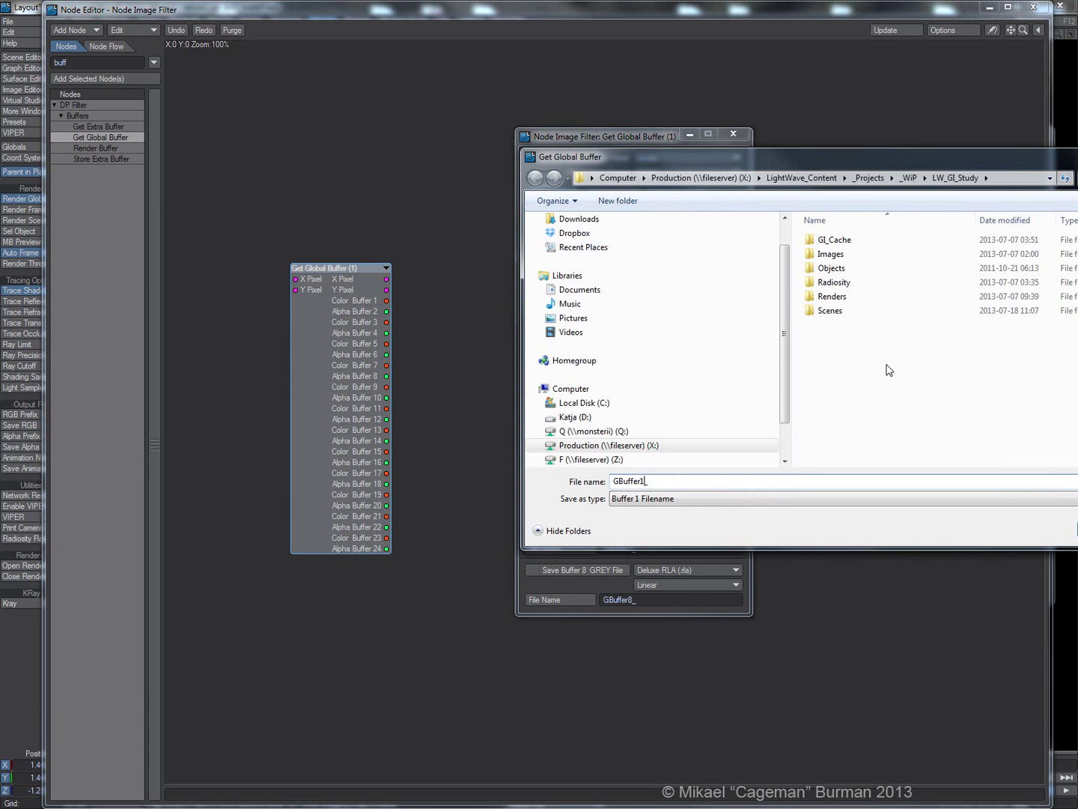
{"action": "type", "text": "Occlusion_"}
{"action": "key", "text": "Return"}
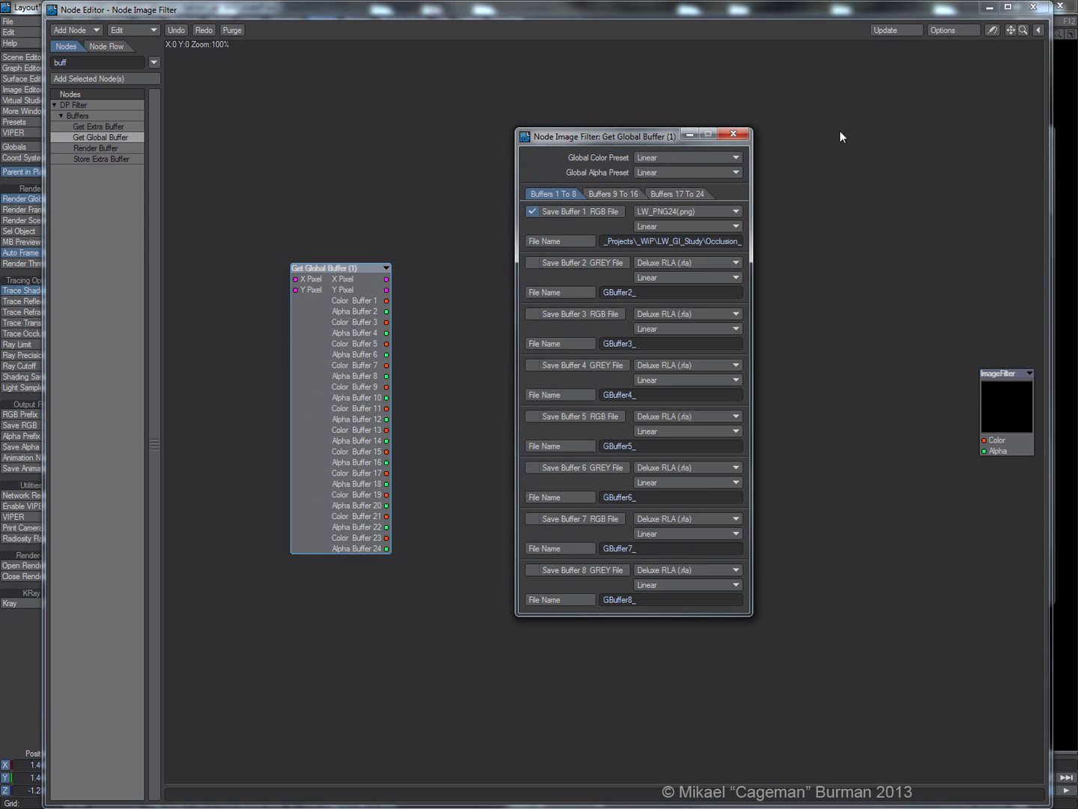
{"action": "left_click", "coordinate": [734, 135]}
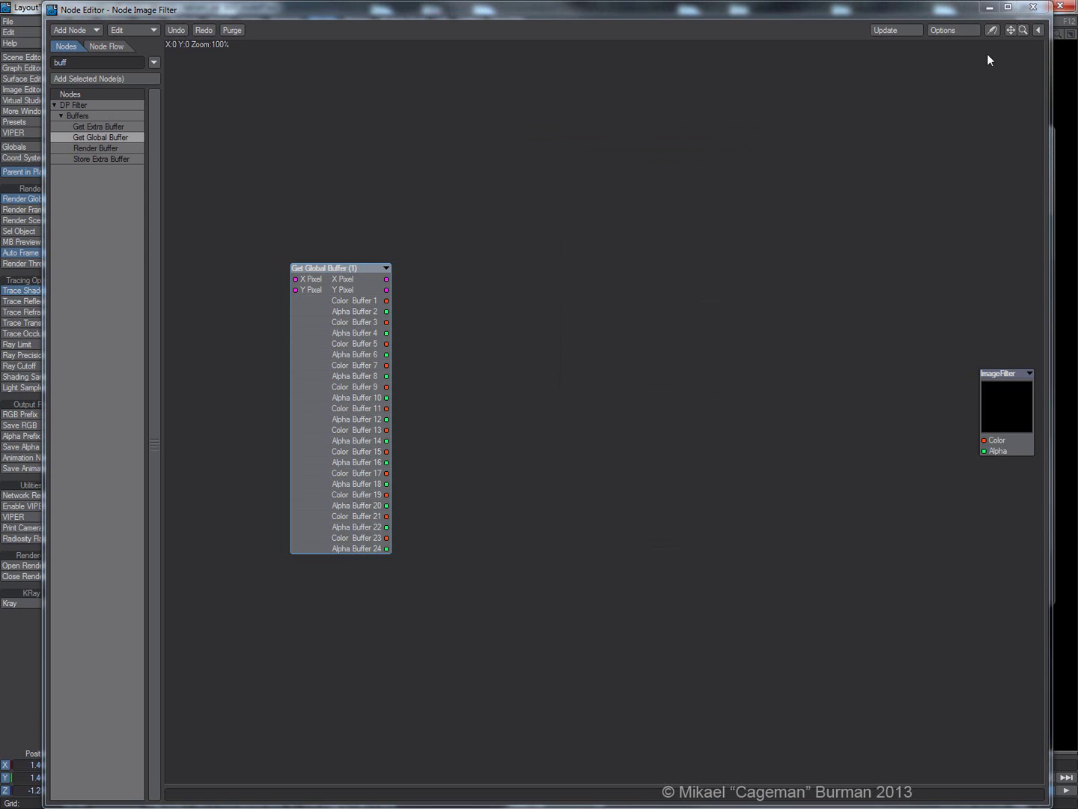
{"action": "left_click", "coordinate": [1033, 6]}
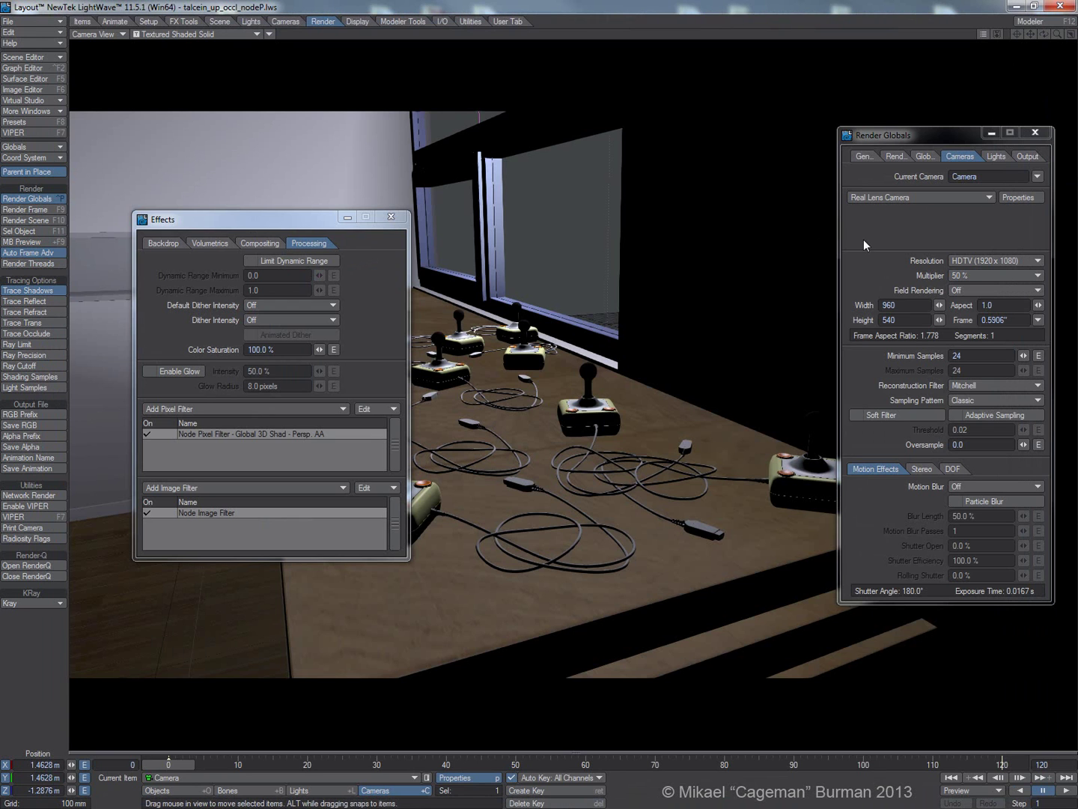
- Enable radiosity plus raytraced transparency, reflection and refraction in Render Globals
{"action": "left_click", "coordinate": [926, 158]}
{"action": "left_click", "coordinate": [902, 175]}
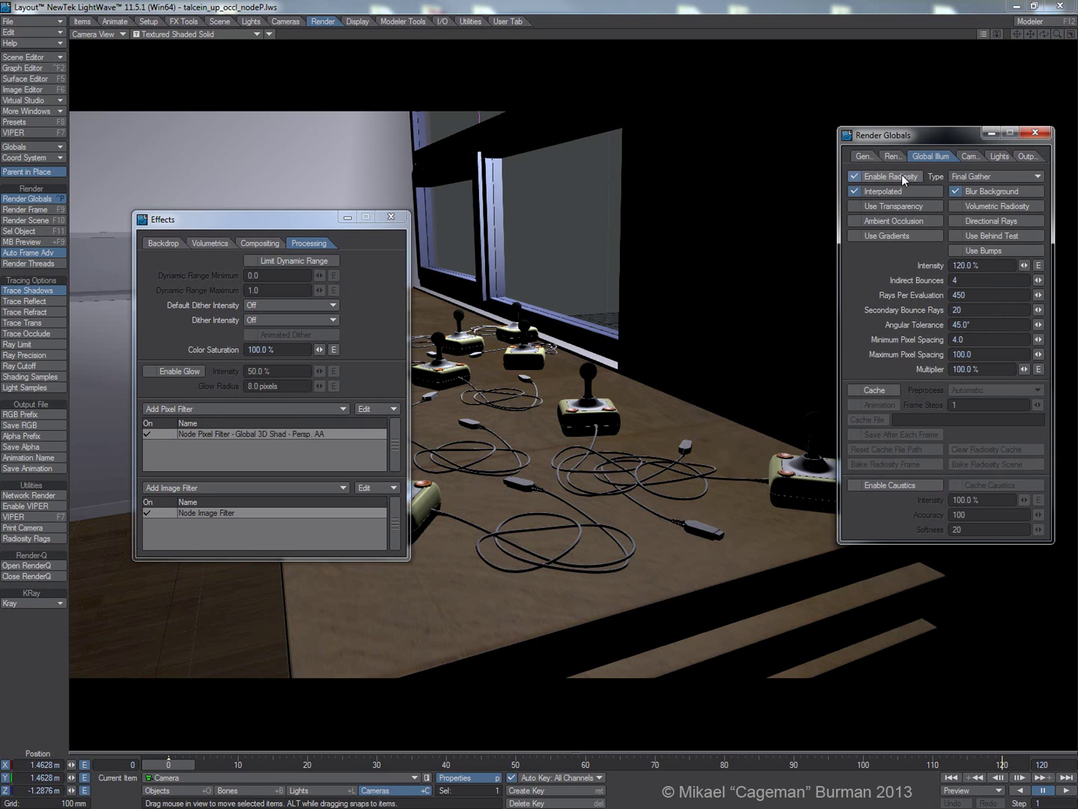
{"action": "left_click", "coordinate": [896, 155]}
{"action": "left_click", "coordinate": [880, 205]}
{"action": "left_click", "coordinate": [987, 192]}
{"action": "left_click", "coordinate": [984, 205]}
{"action": "left_click", "coordinate": [964, 158]}
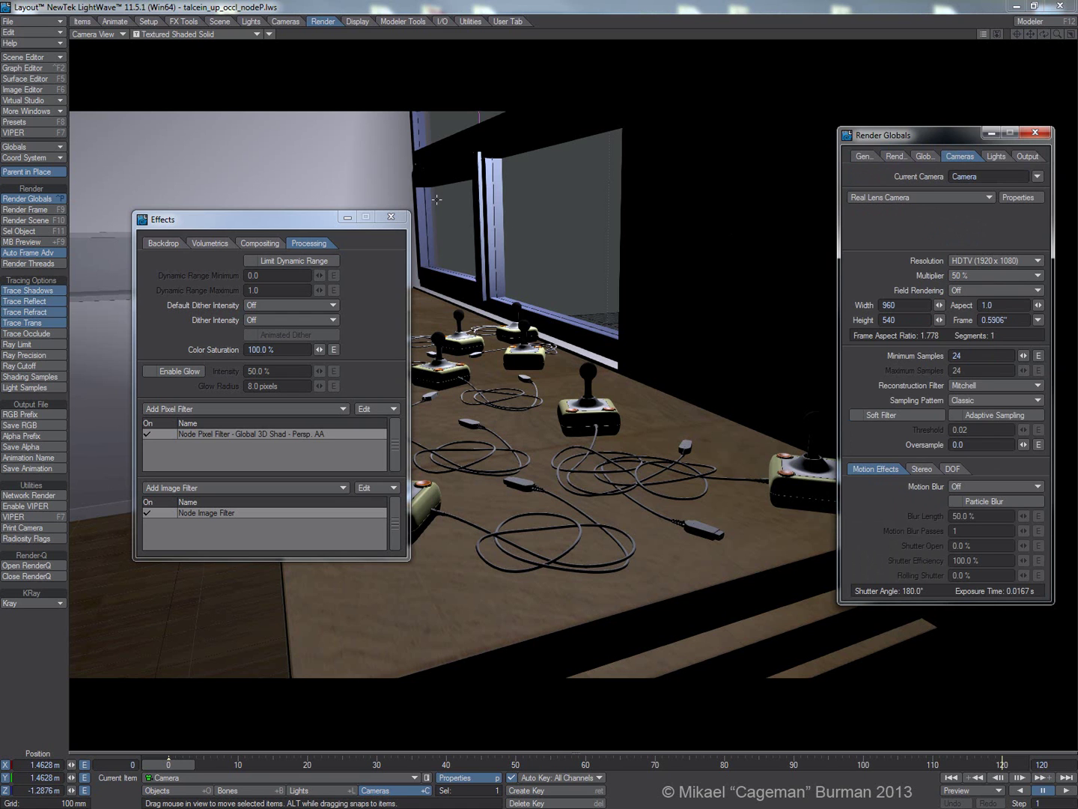
- Set camera Minimum Samples to 1 and render the frame
{"action": "left_click", "coordinate": [342, 11]}
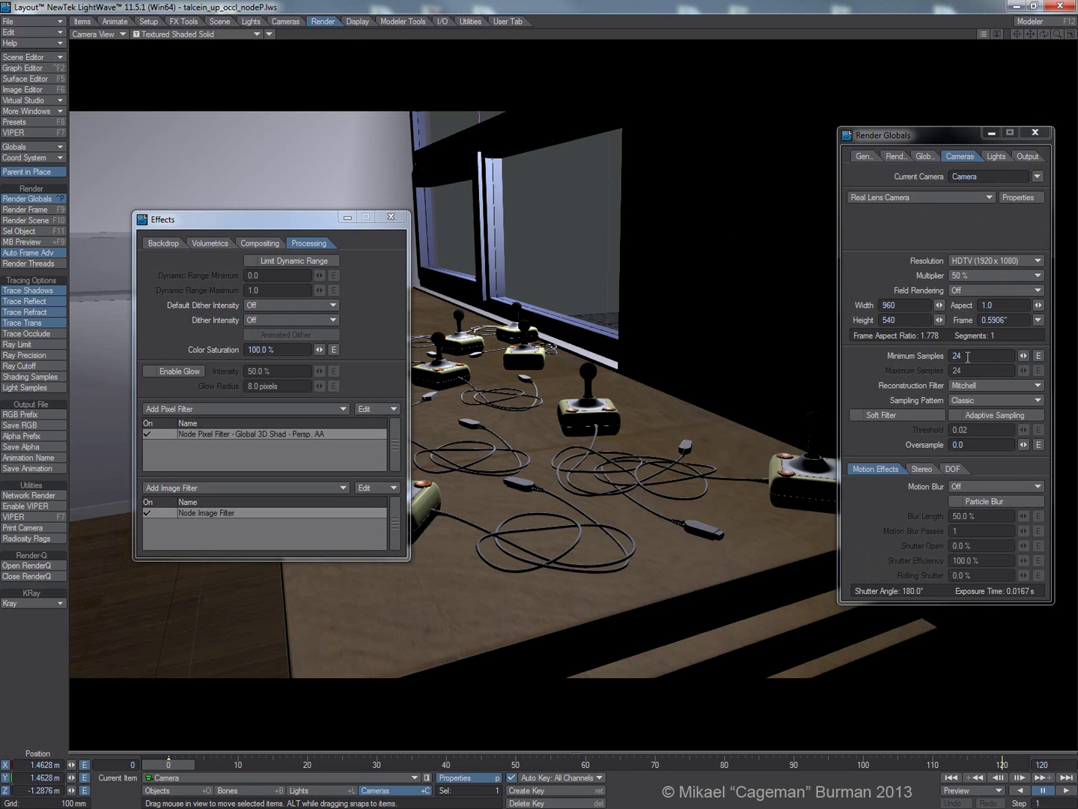
{"action": "left_click", "coordinate": [896, 355]}
{"action": "type", "text": "1"}
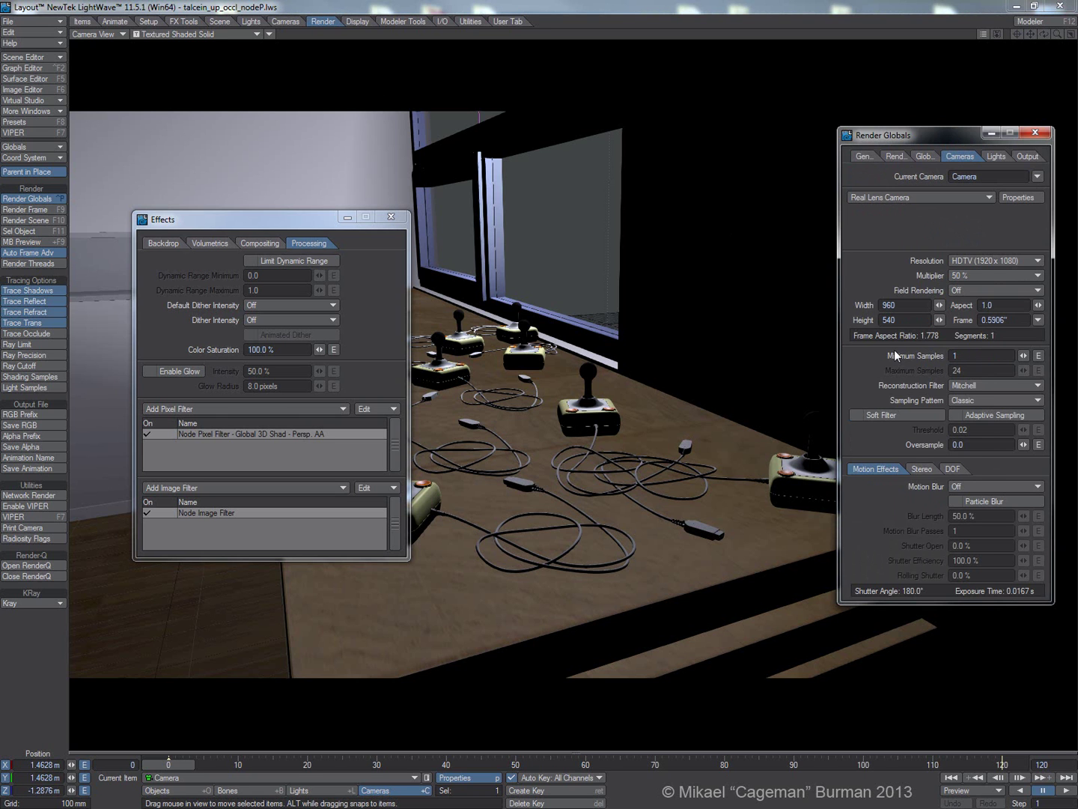
{"action": "left_click", "coordinate": [455, 9]}
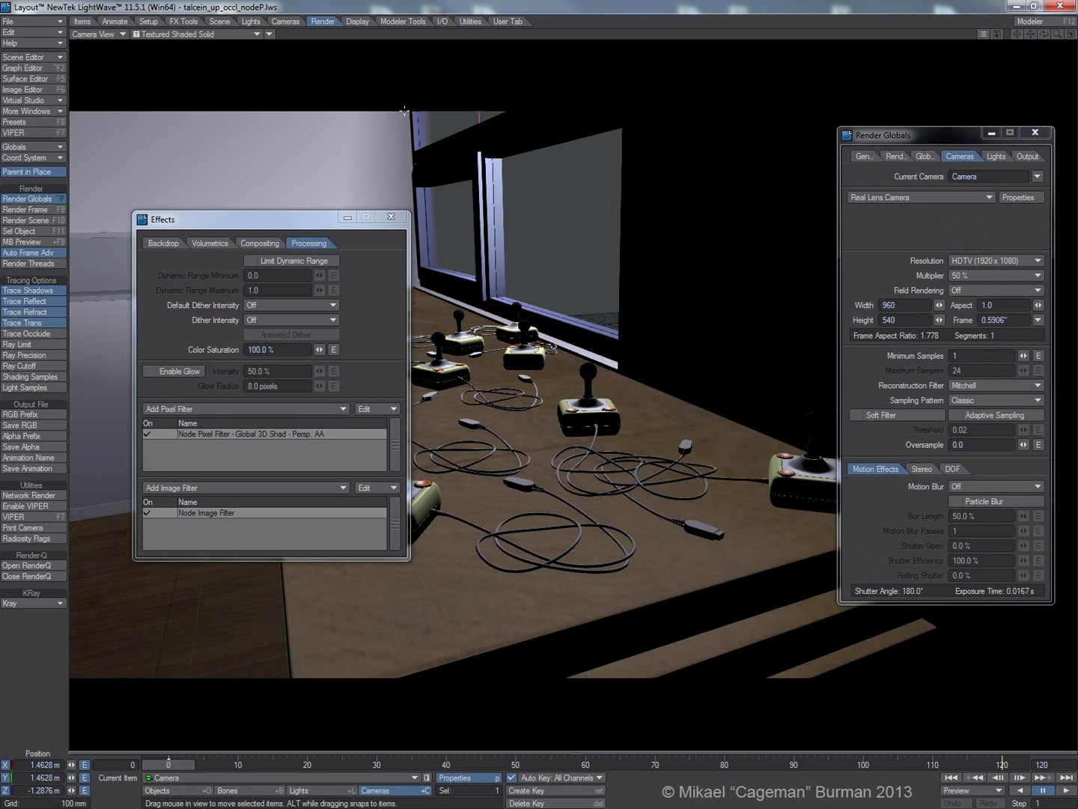
{"action": "key", "text": "F9"}
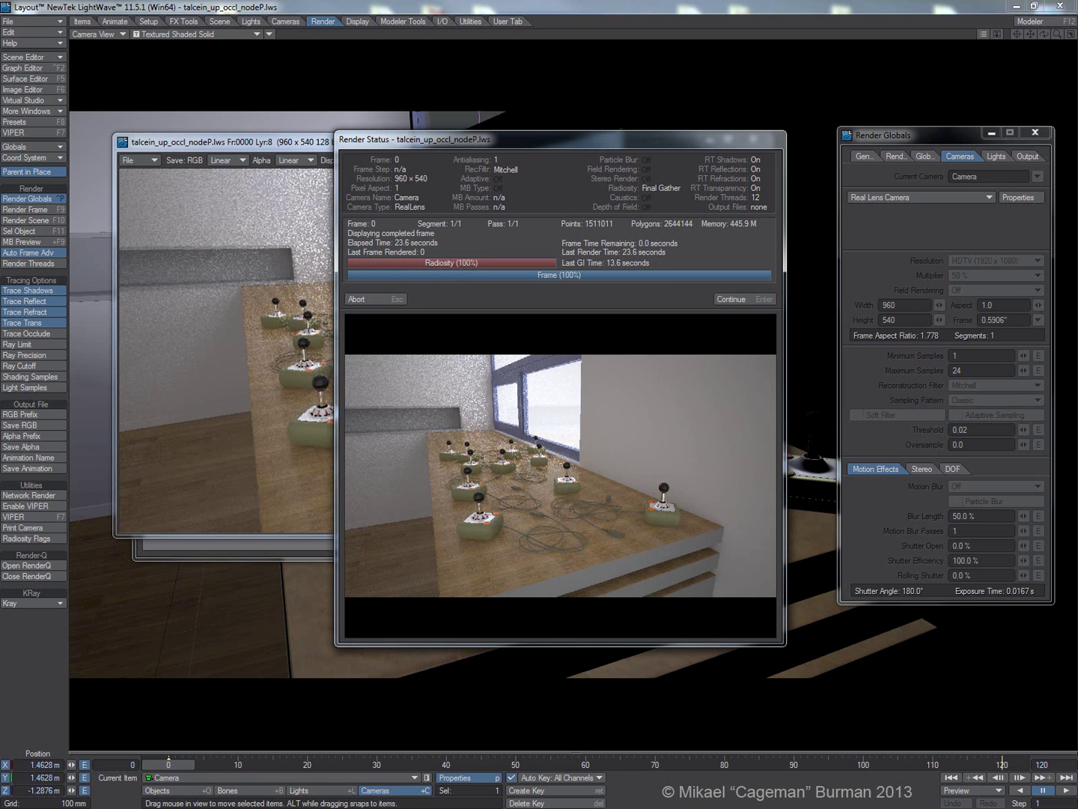
- Inspect the grainy Occlusion_0000.png from LW_GI_Study, close it, and dismiss the render status
{"action": "key", "text": "alt+Tab"}
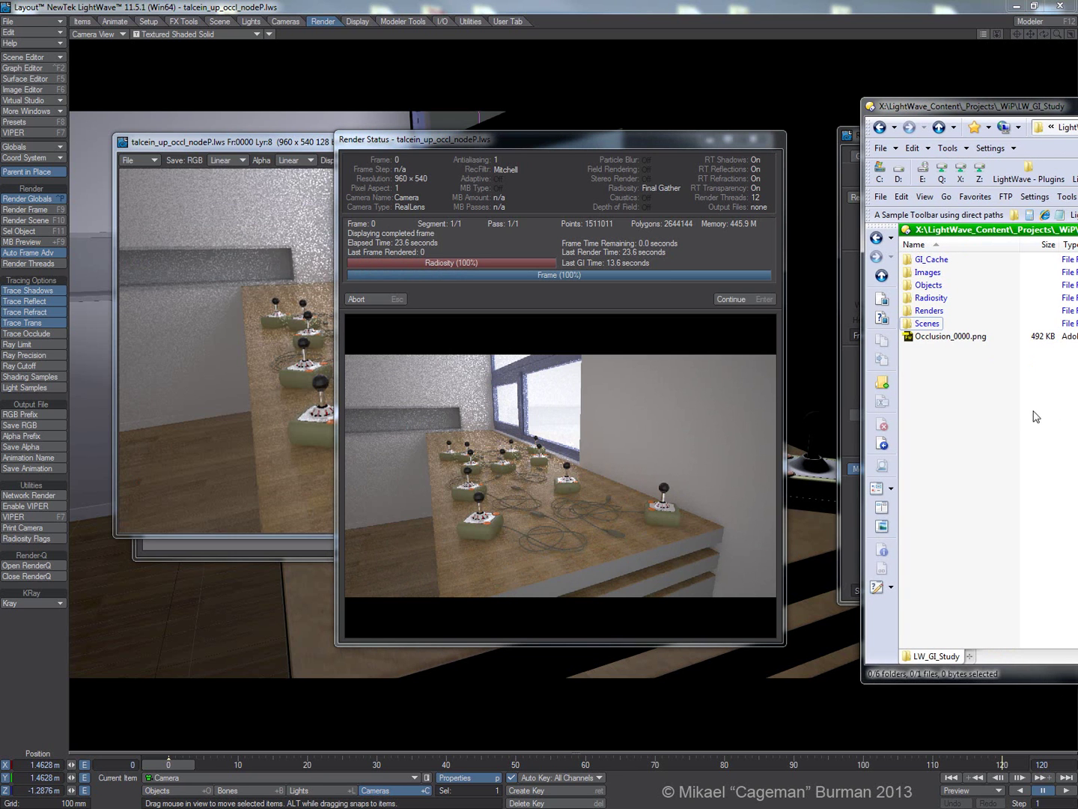
{"action": "double_click", "coordinate": [959, 336]}
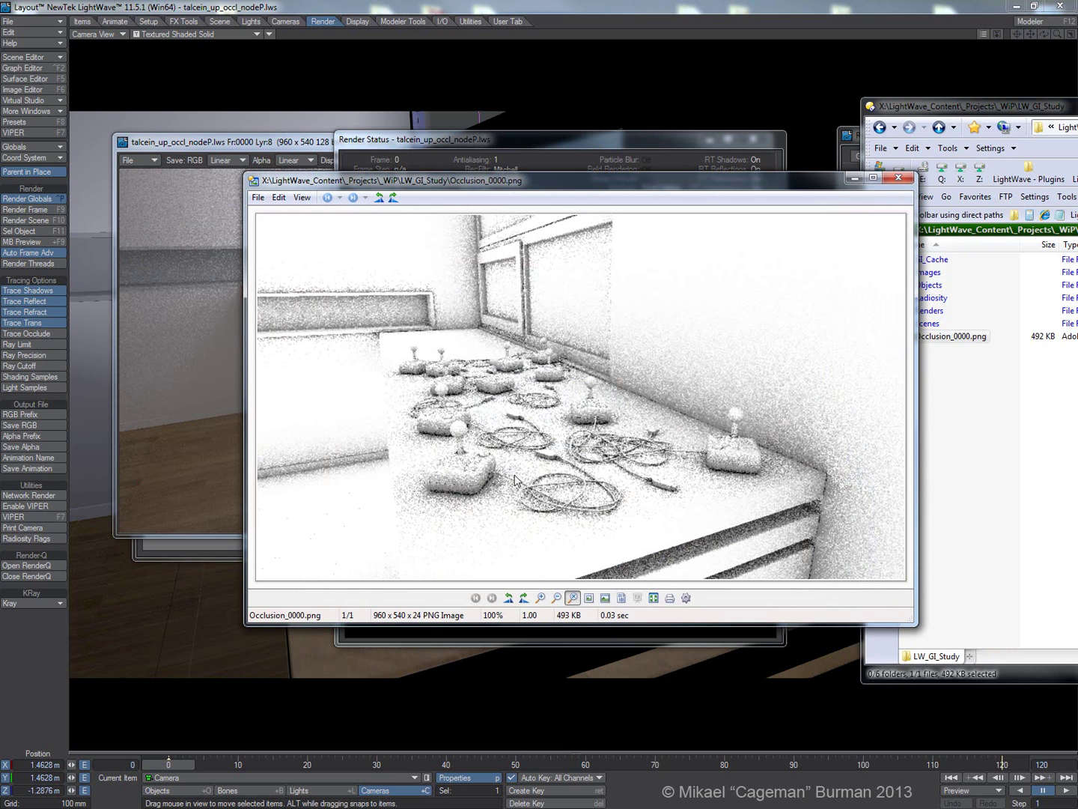
{"action": "left_click", "coordinate": [899, 178]}
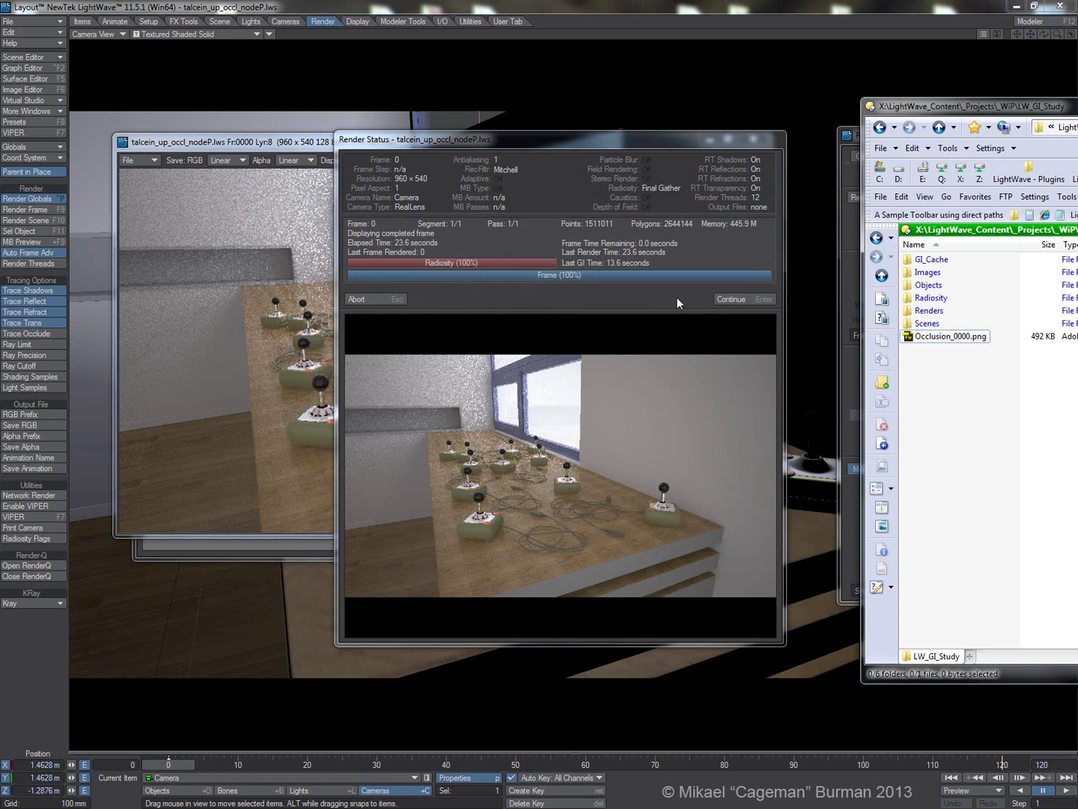
{"action": "left_click", "coordinate": [730, 296]}
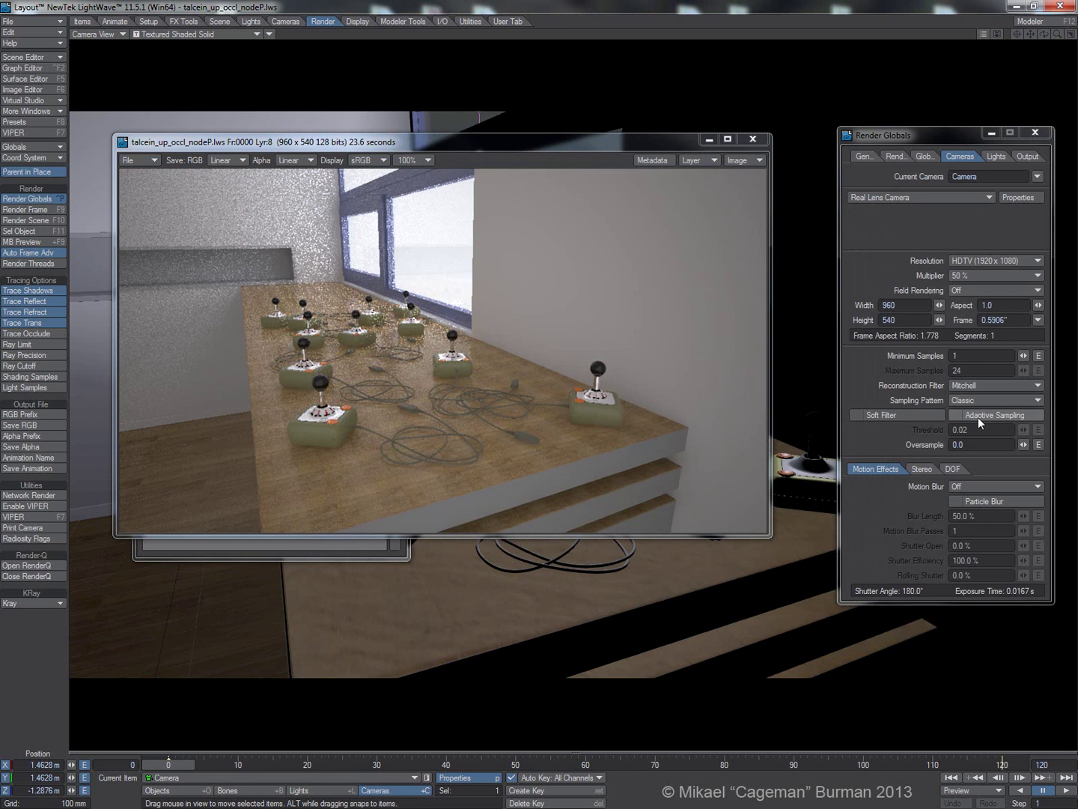
- Turn Adaptive Sampling back on and re-render the joystick desk frame
{"action": "left_click", "coordinate": [978, 416]}
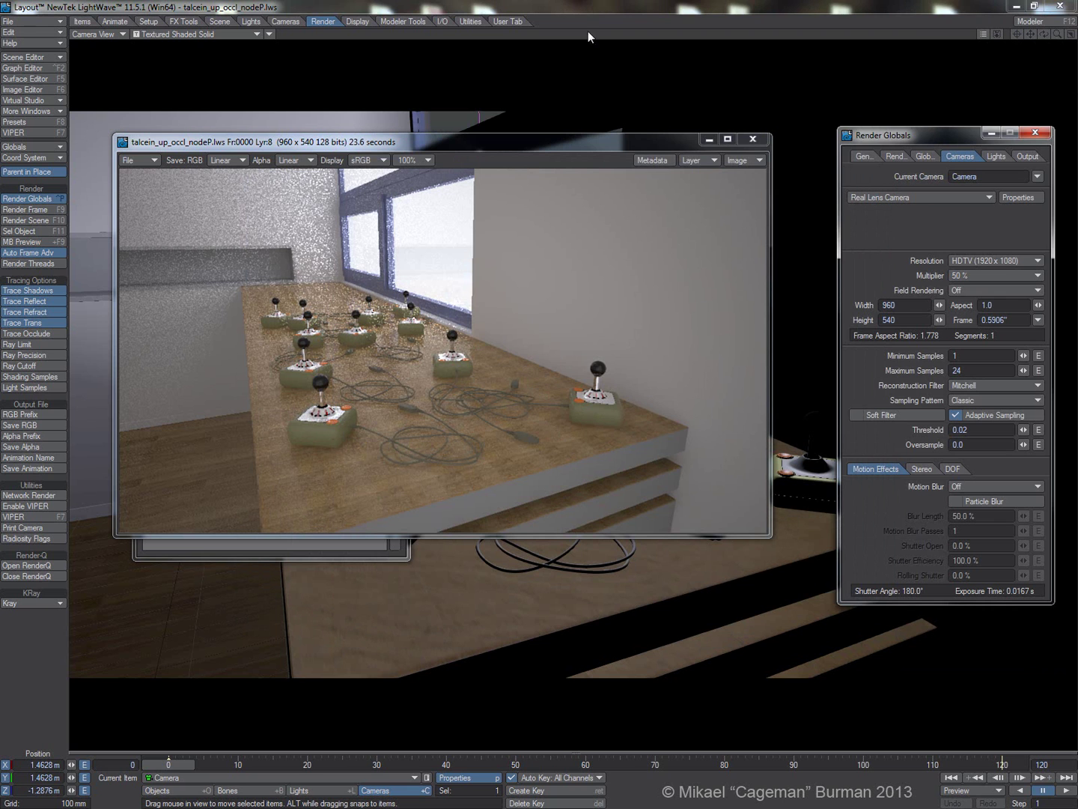
{"action": "left_click", "coordinate": [529, 5]}
{"action": "key", "text": "F9"}
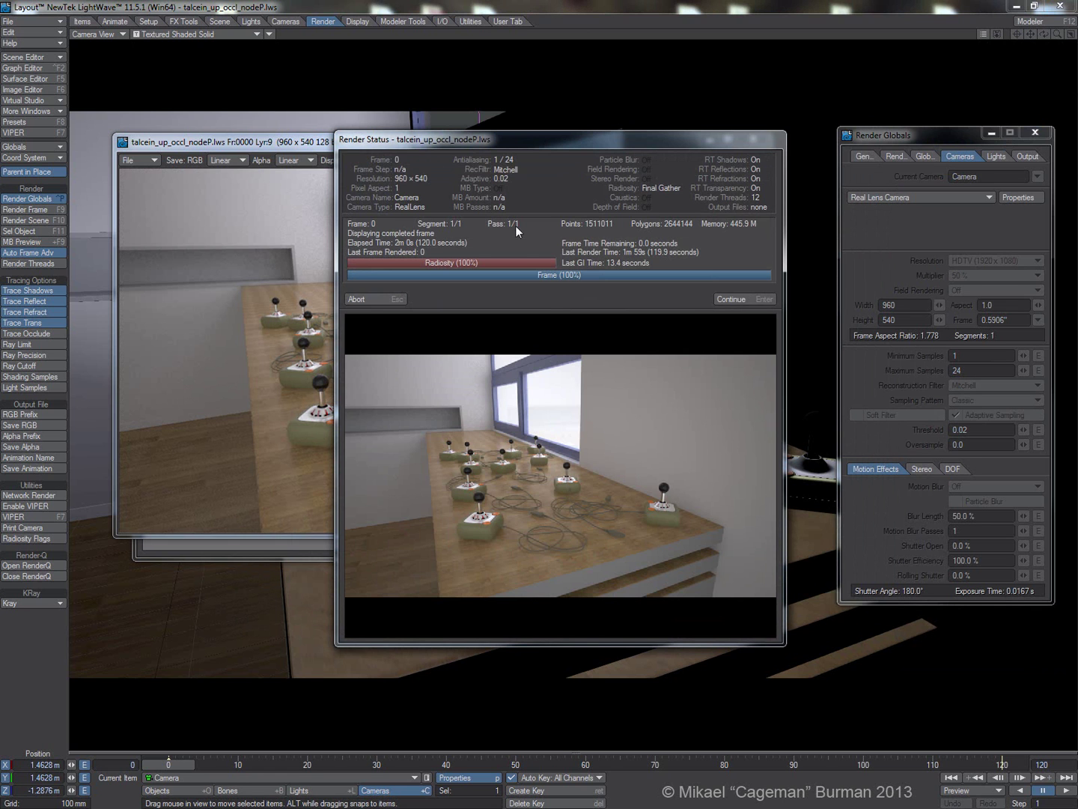
- Inspect the re-saved 427 KB Occlusion_0000.png in Explorer, close it, and return to LightWave
{"action": "left_click", "coordinate": [732, 298]}
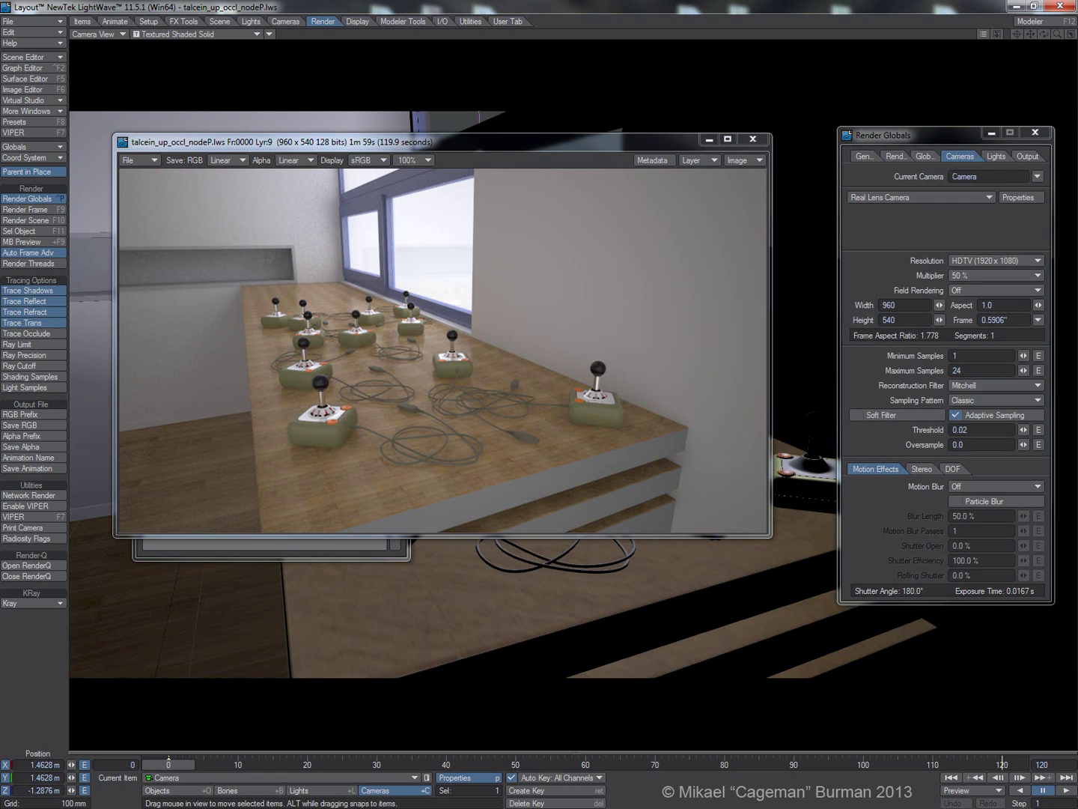
{"action": "key", "text": "alt+Tab"}
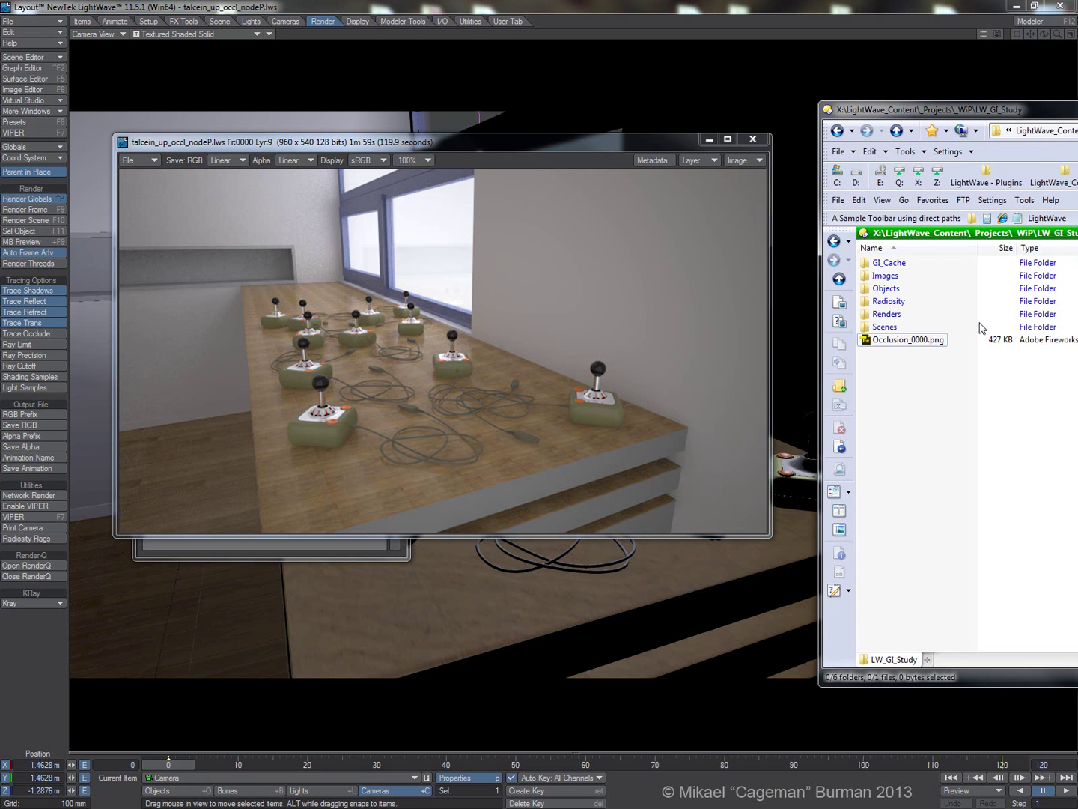
{"action": "left_click", "coordinate": [937, 342]}
{"action": "double_click", "coordinate": [937, 343]}
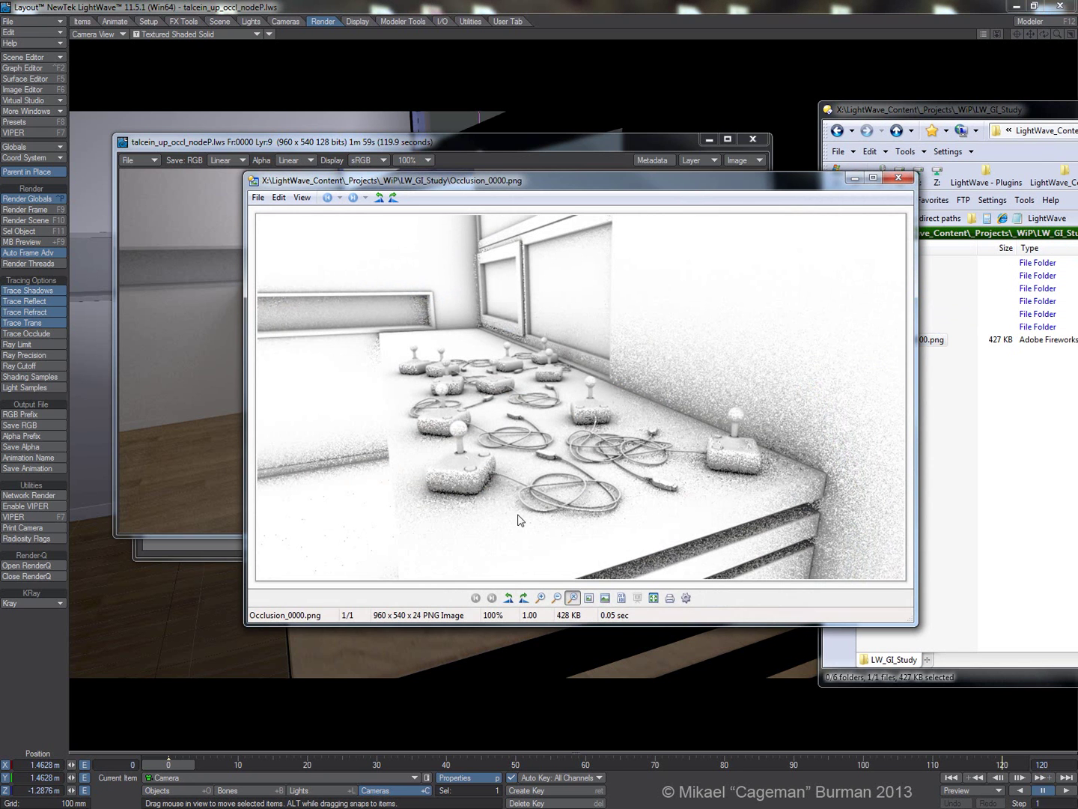
{"action": "left_click", "coordinate": [899, 179]}
{"action": "left_click", "coordinate": [916, 424]}
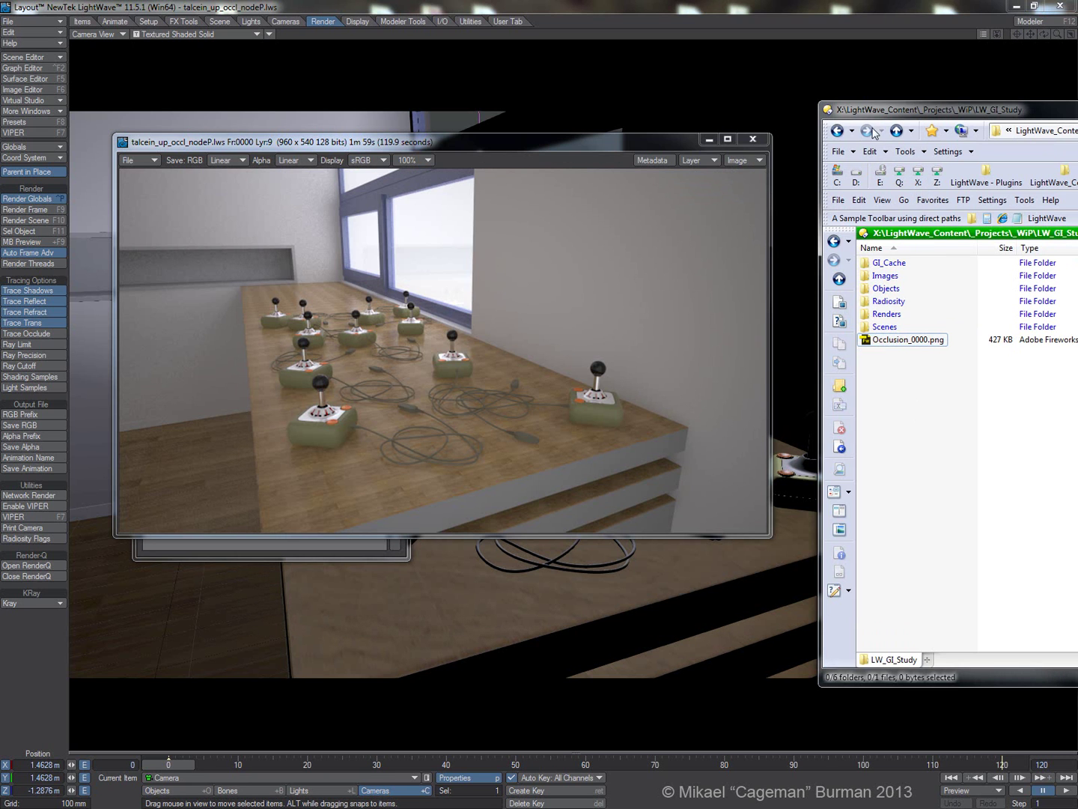
{"action": "key", "text": "alt+Tab"}
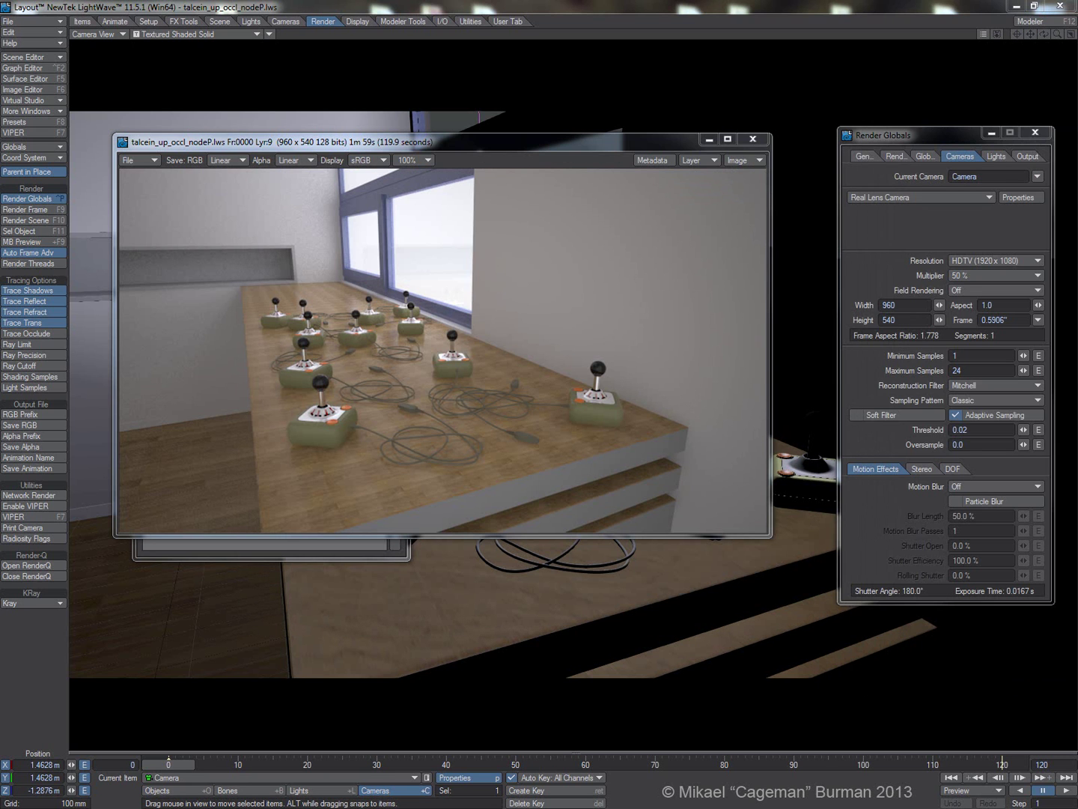
- Turn off Adaptive Sampling and set Minimum Samples to 24
{"action": "left_click", "coordinate": [974, 420]}
{"action": "left_click", "coordinate": [975, 356]}
{"action": "type", "text": "24"}
{"action": "left_click", "coordinate": [422, 6]}
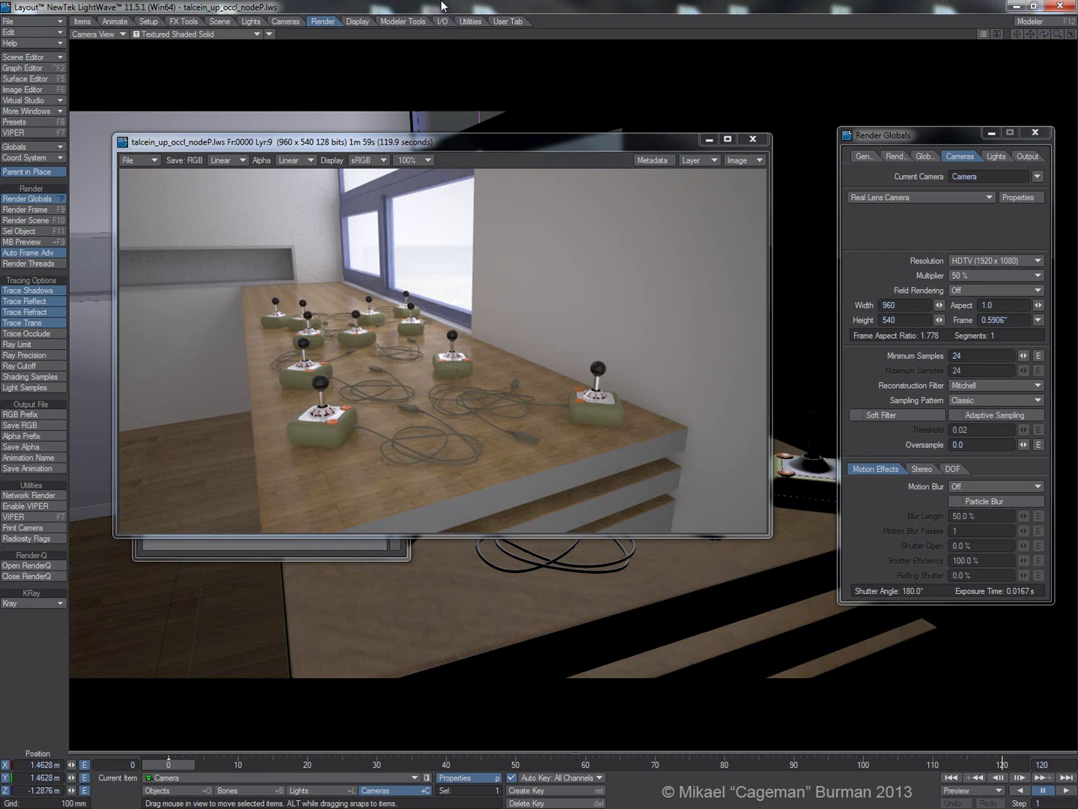
- Render the frame with 24 fixed samples and check the smoother Occlusion_0000.png
{"action": "key", "text": "F9"}
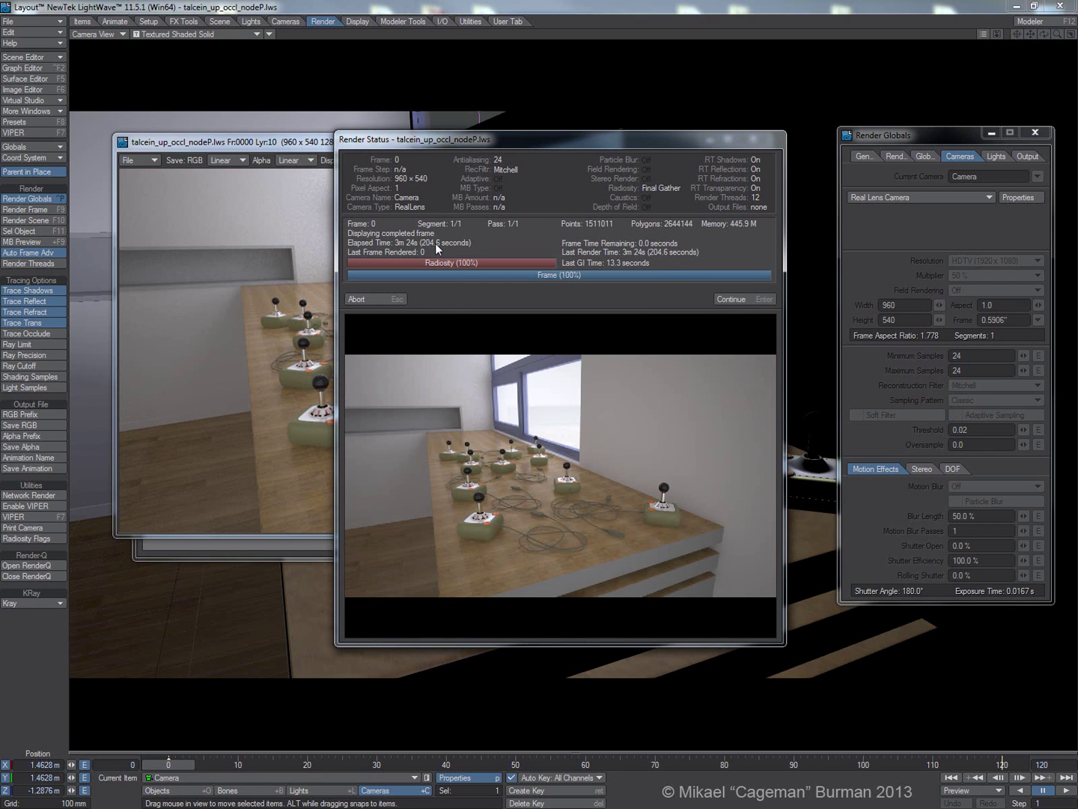
{"action": "left_click", "coordinate": [731, 300]}
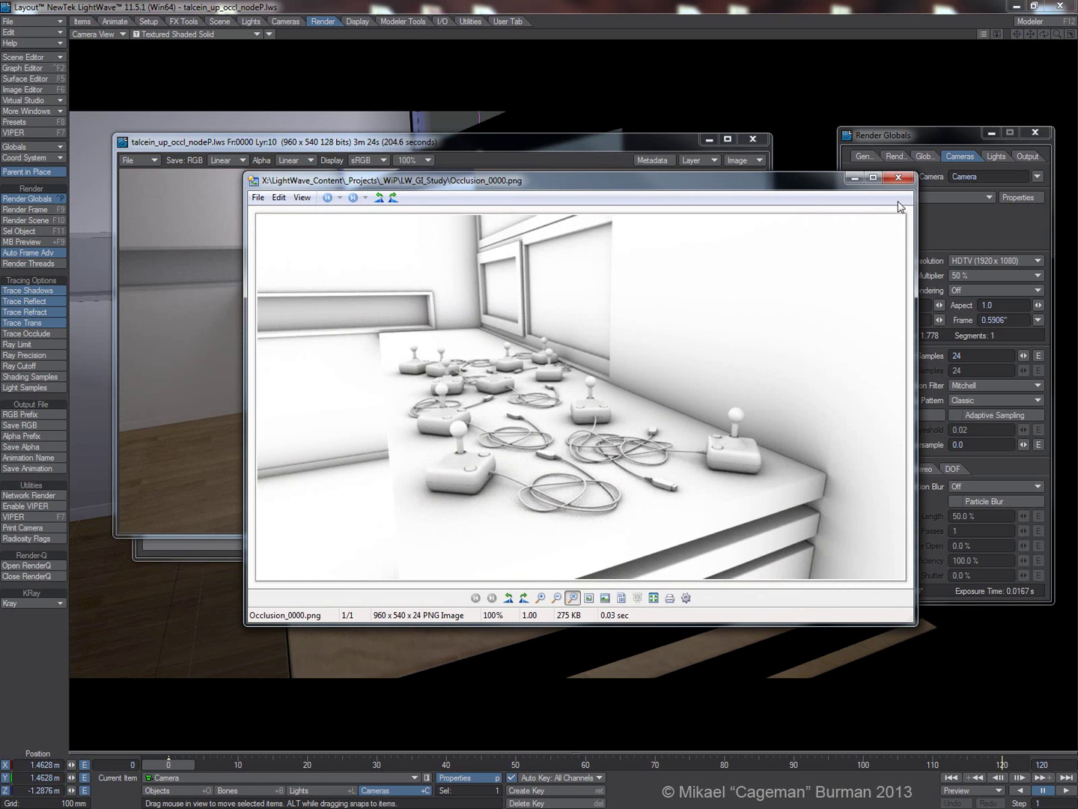
{"action": "left_click", "coordinate": [899, 179]}
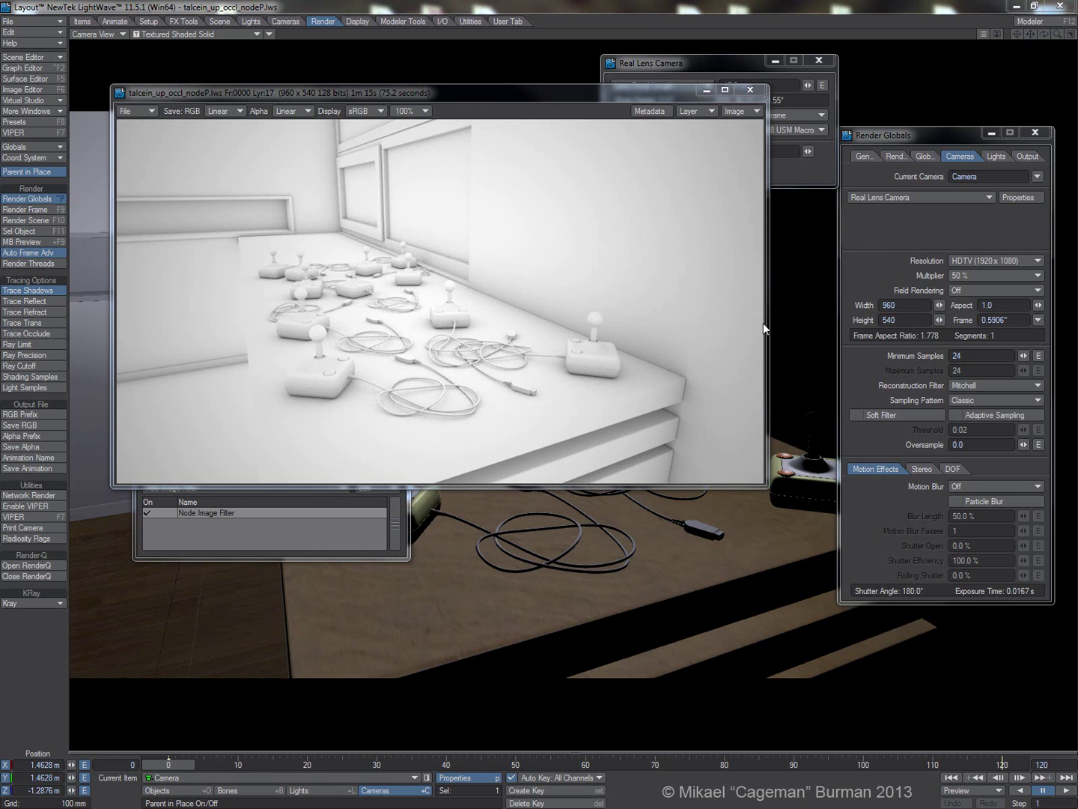
{"action": "double_click", "coordinate": [212, 512]}
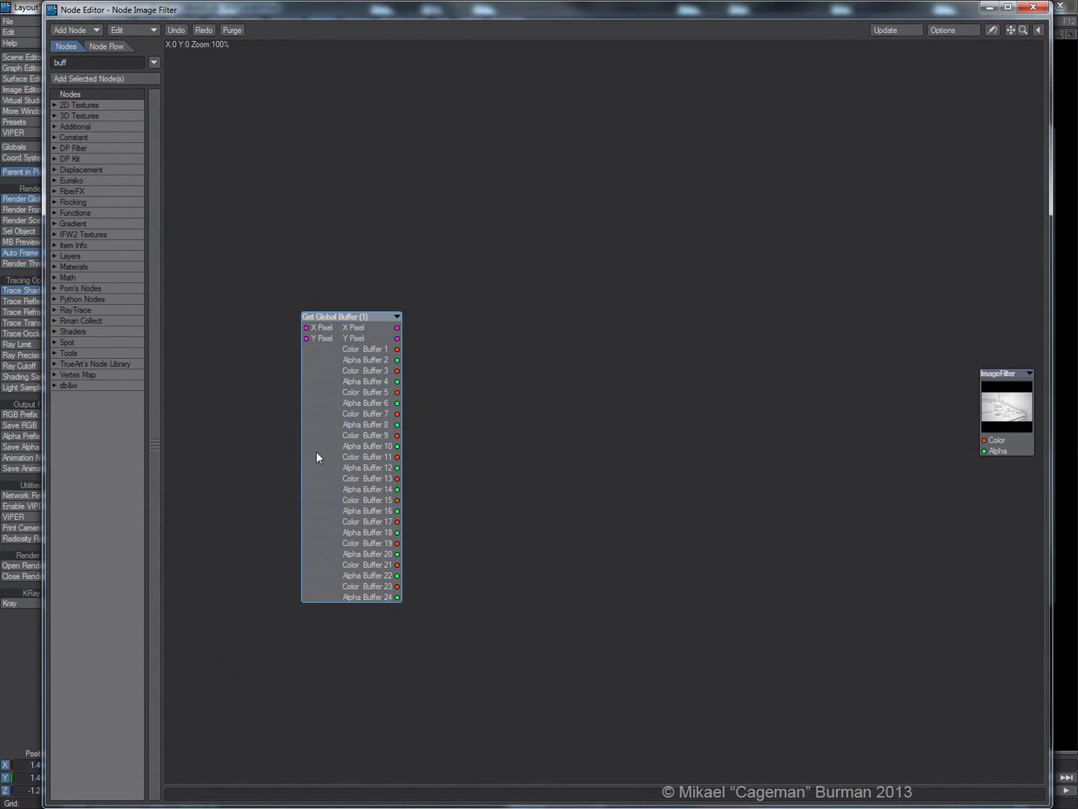
{"action": "double_click", "coordinate": [314, 453]}
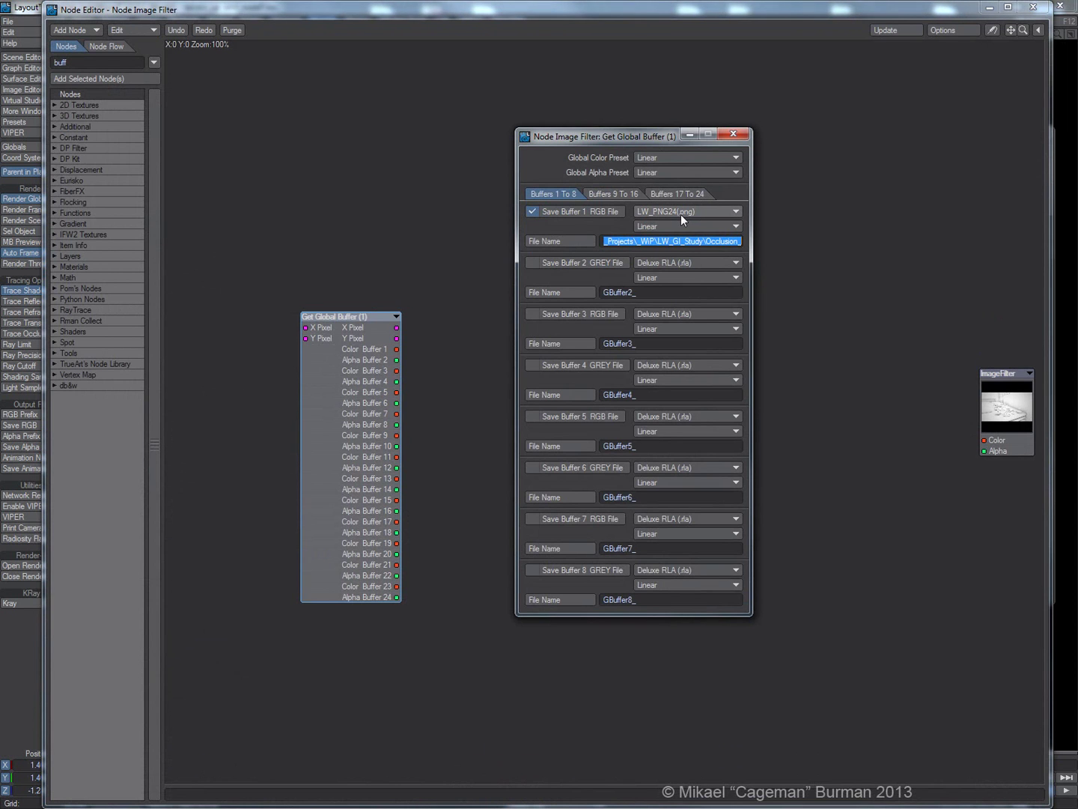
{"action": "left_click", "coordinate": [733, 134]}
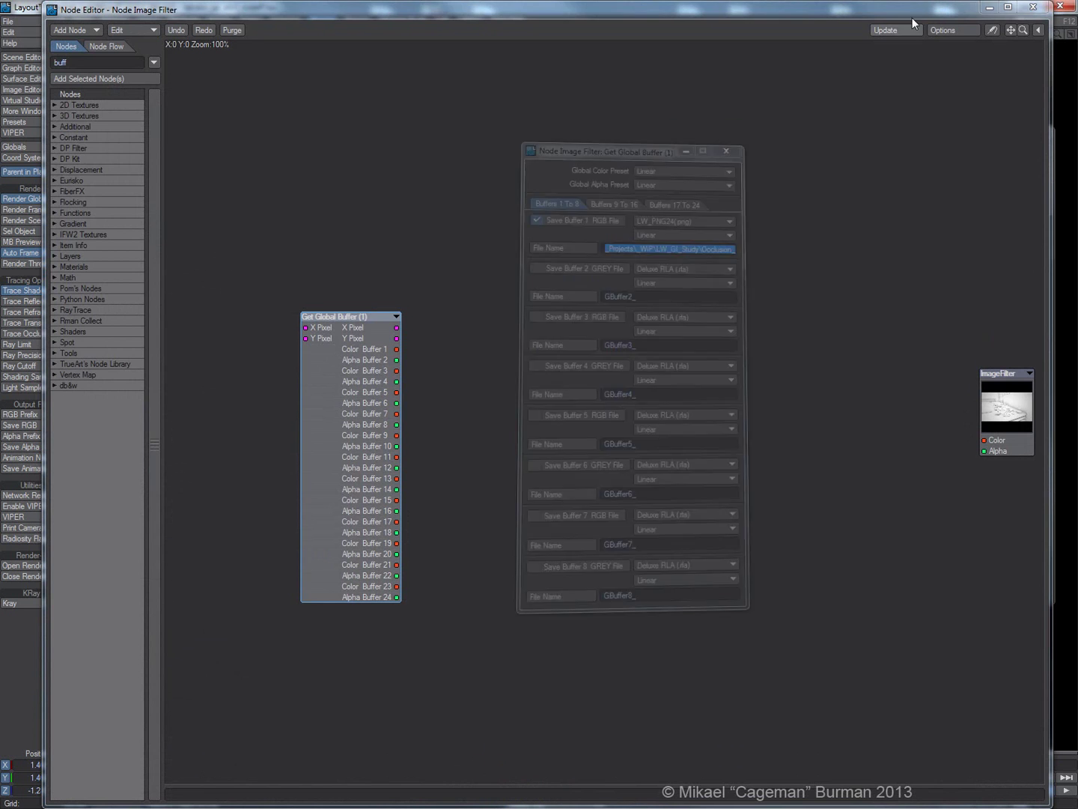
{"action": "left_click", "coordinate": [1033, 8]}
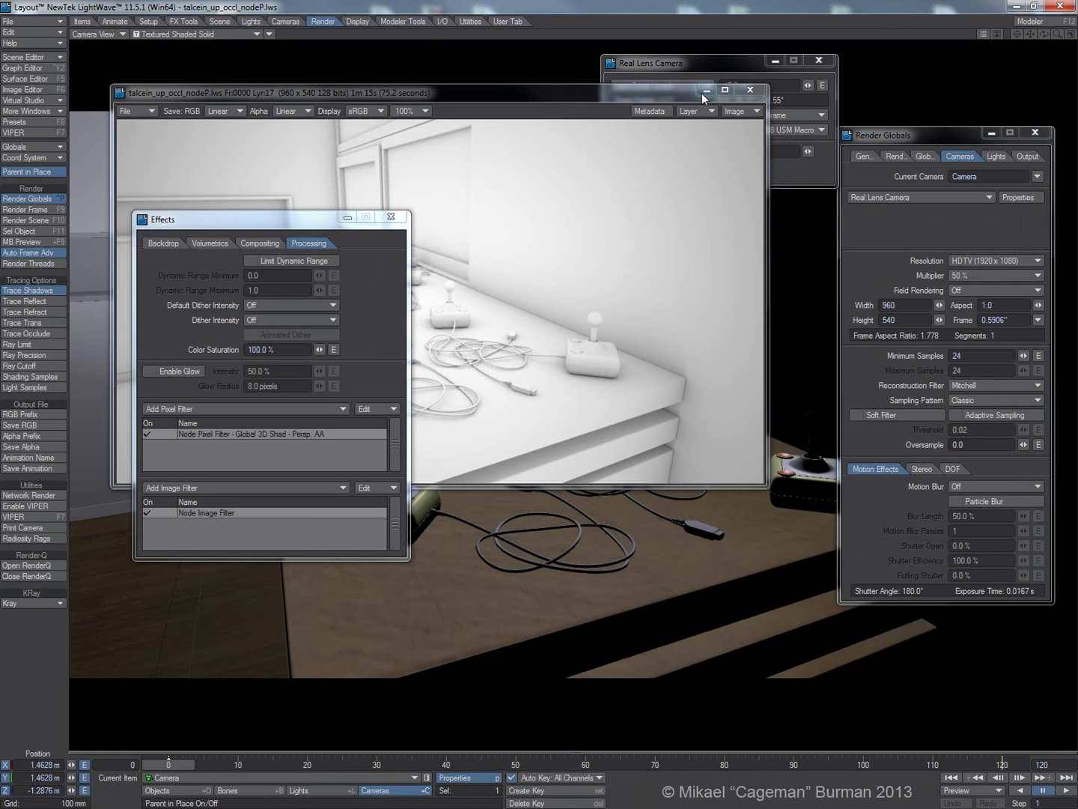
{"action": "double_click", "coordinate": [290, 433]}
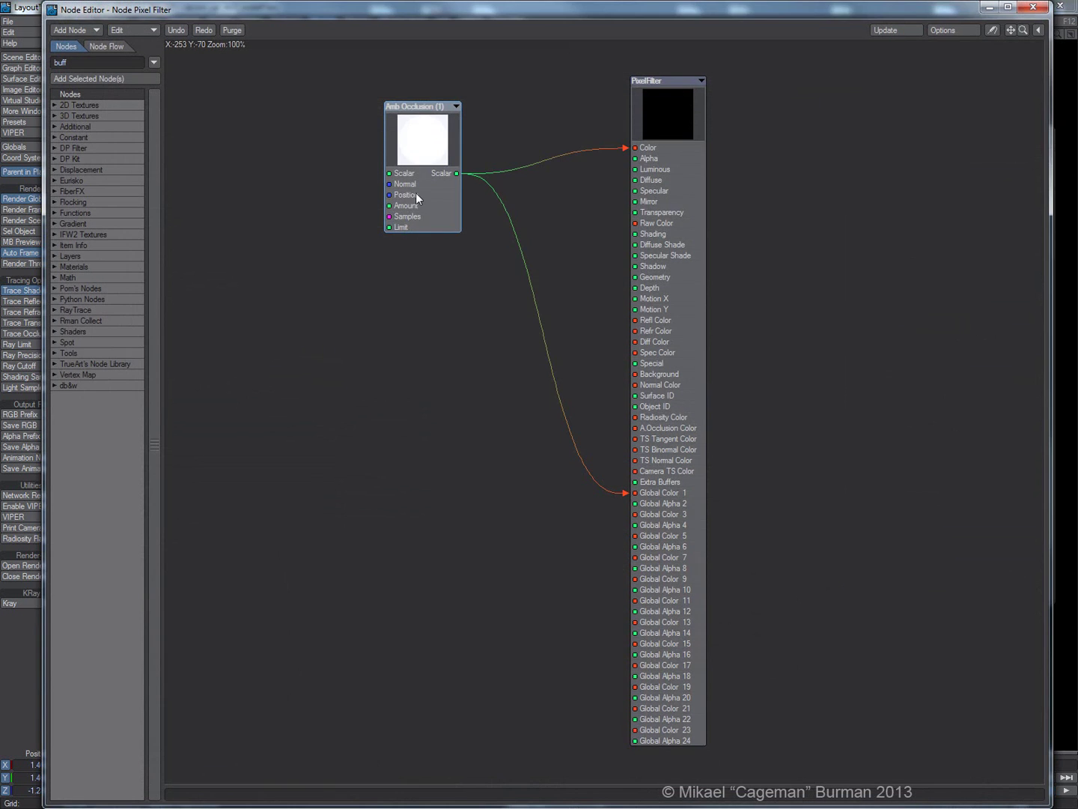
{"action": "left_click_drag", "start_coordinate": [427, 152], "coordinate": [437, 148]}
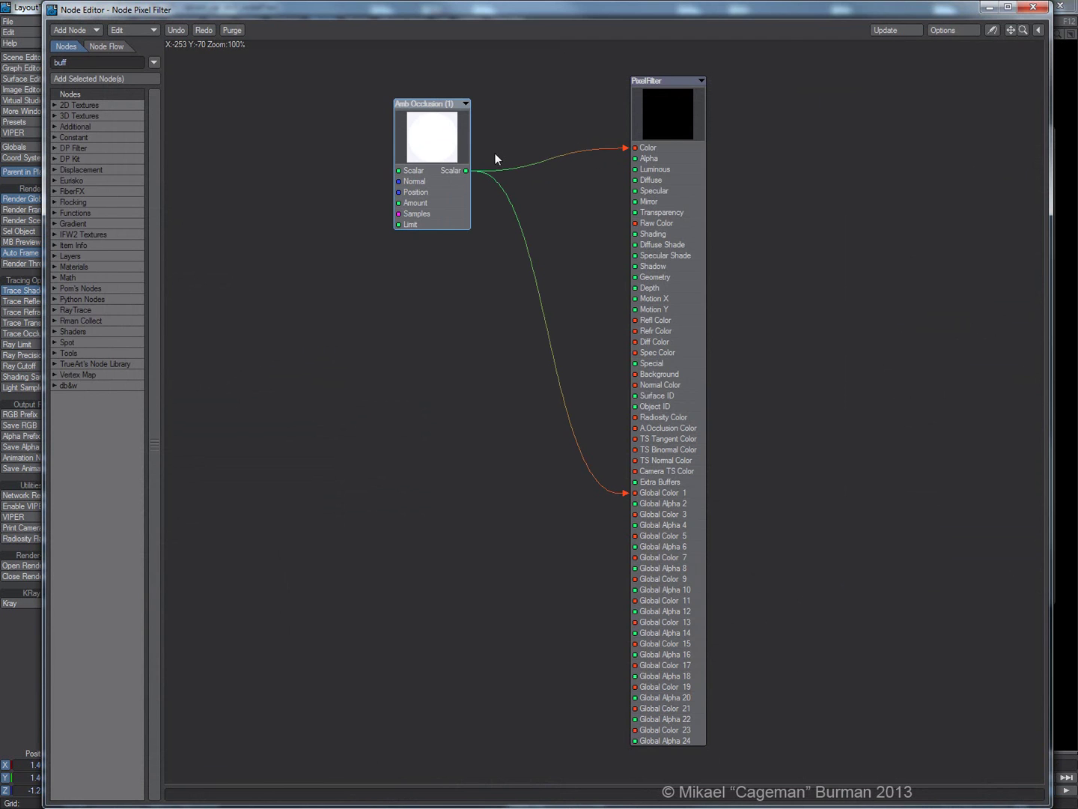
{"action": "left_click_drag", "start_coordinate": [668, 144], "coordinate": [669, 142]}
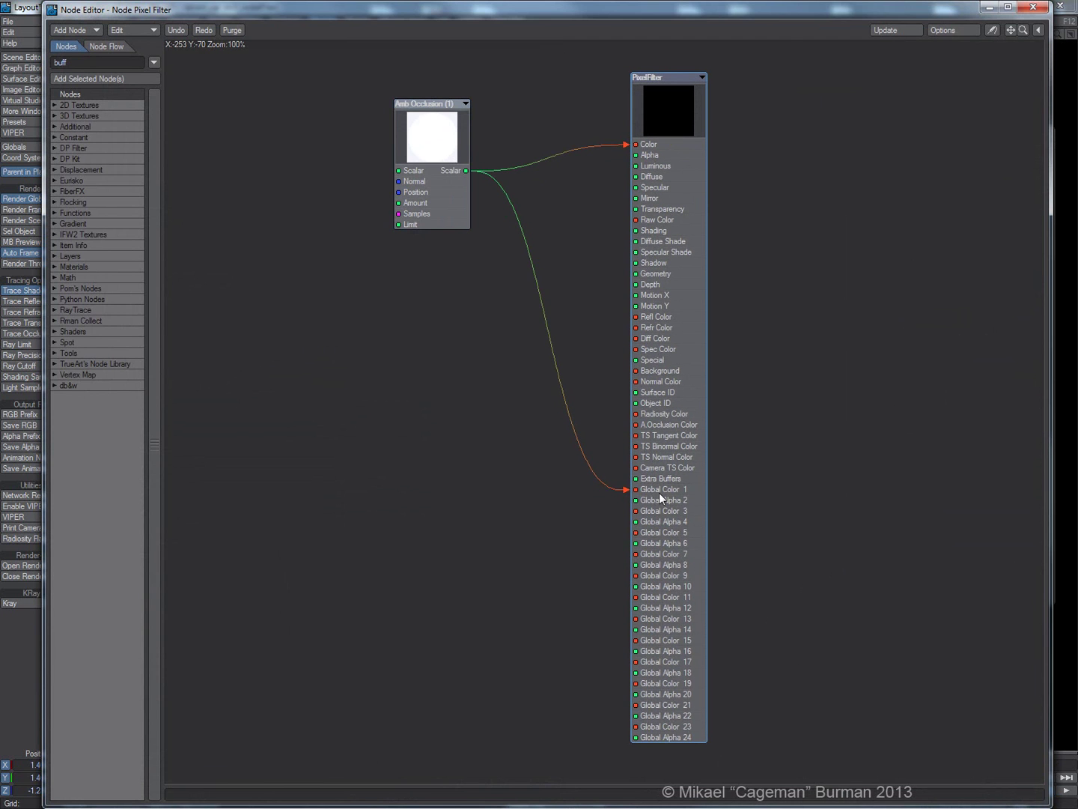
{"action": "left_click", "coordinate": [1033, 8]}
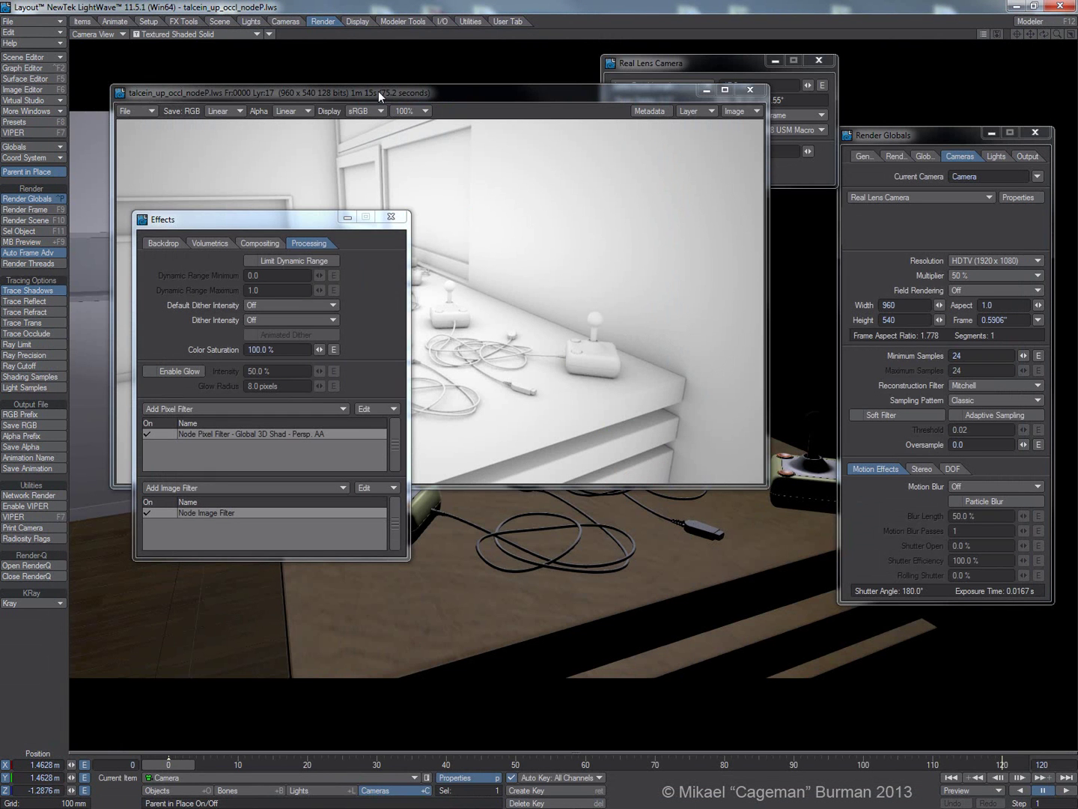
- Try the render window's Display in Linear, then return it to sRGB
{"action": "left_click", "coordinate": [378, 91]}
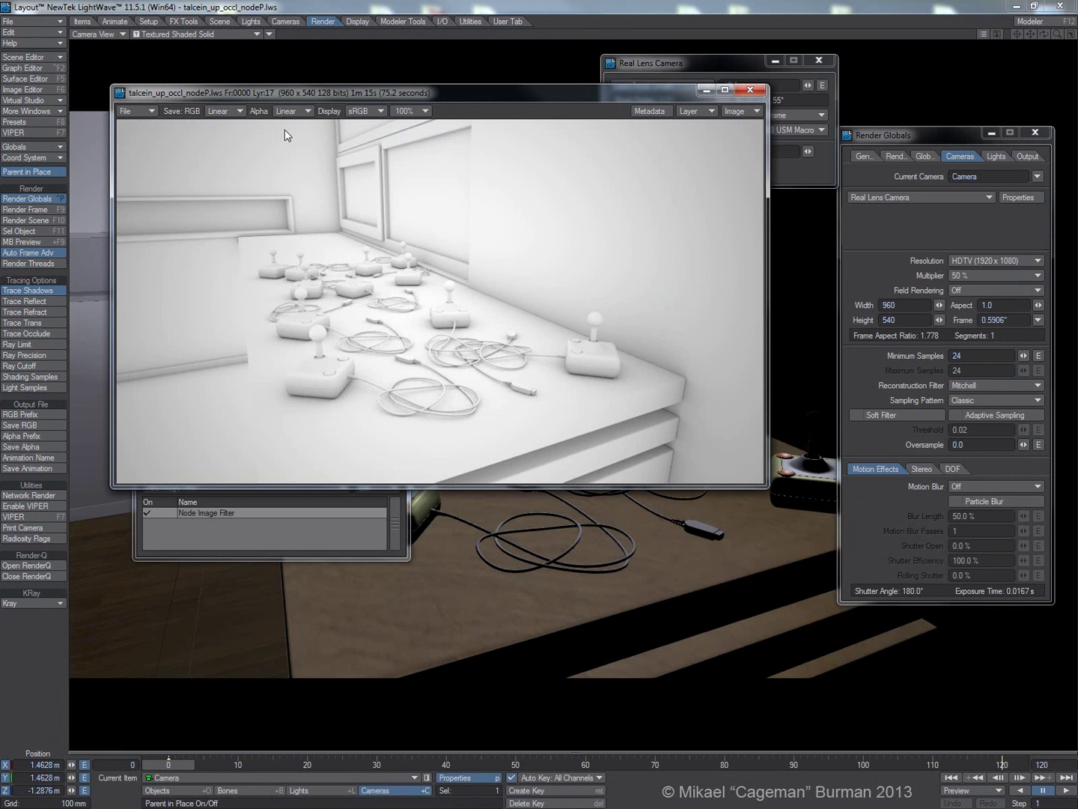
{"action": "left_click", "coordinate": [364, 112]}
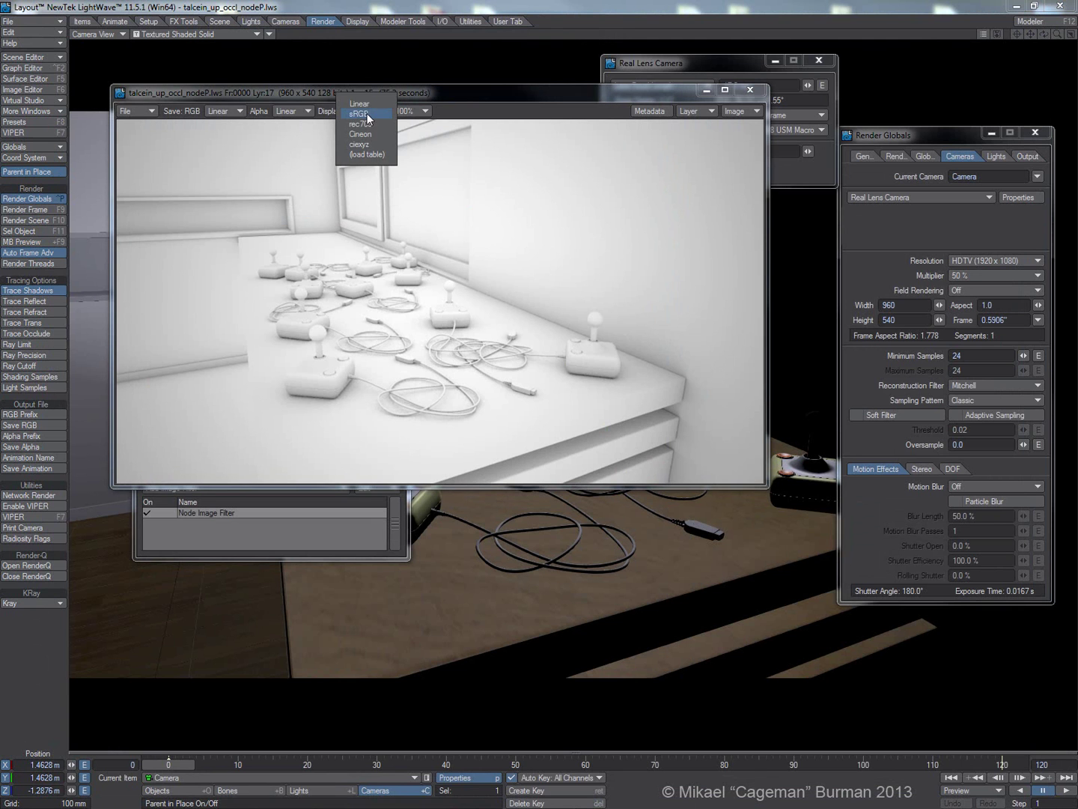
{"action": "left_click", "coordinate": [367, 108]}
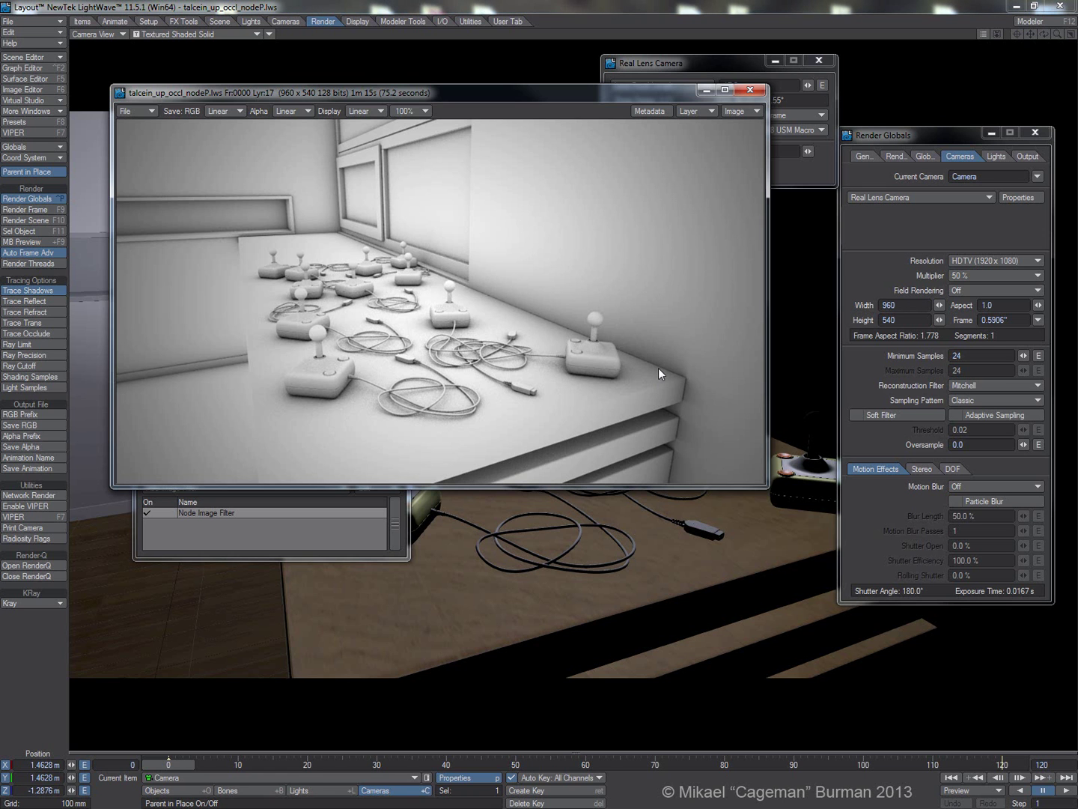
{"action": "left_click", "coordinate": [357, 111]}
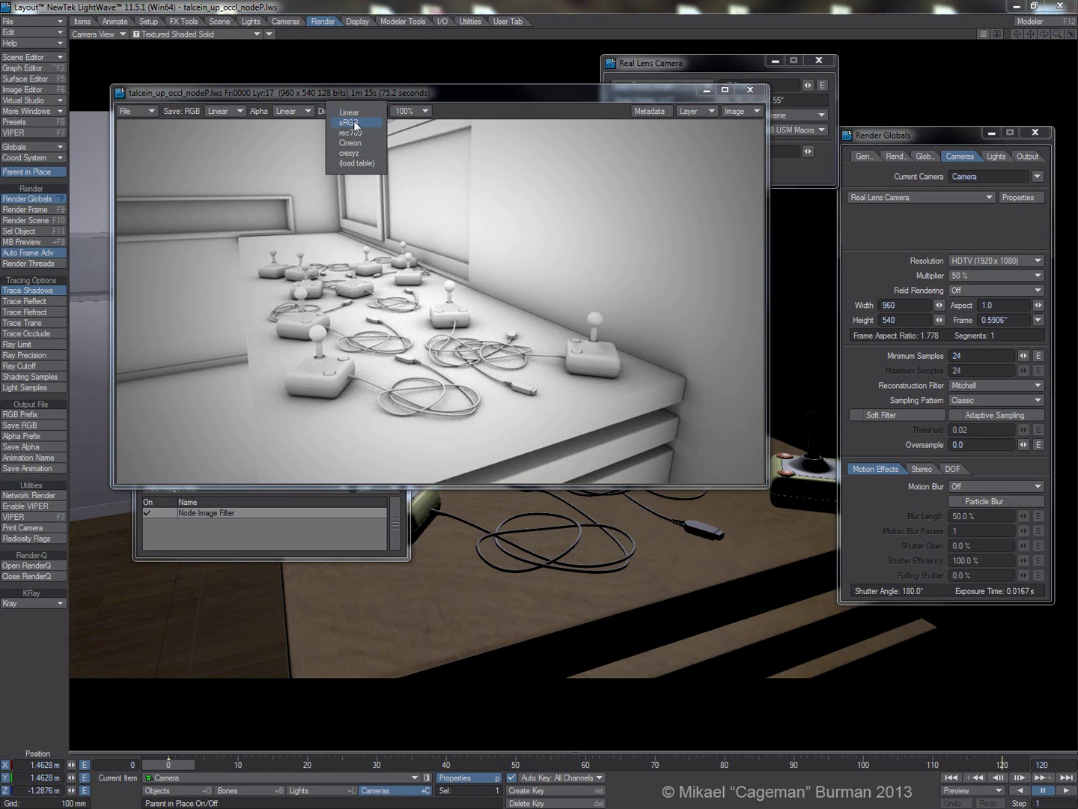
{"action": "left_click", "coordinate": [357, 122]}
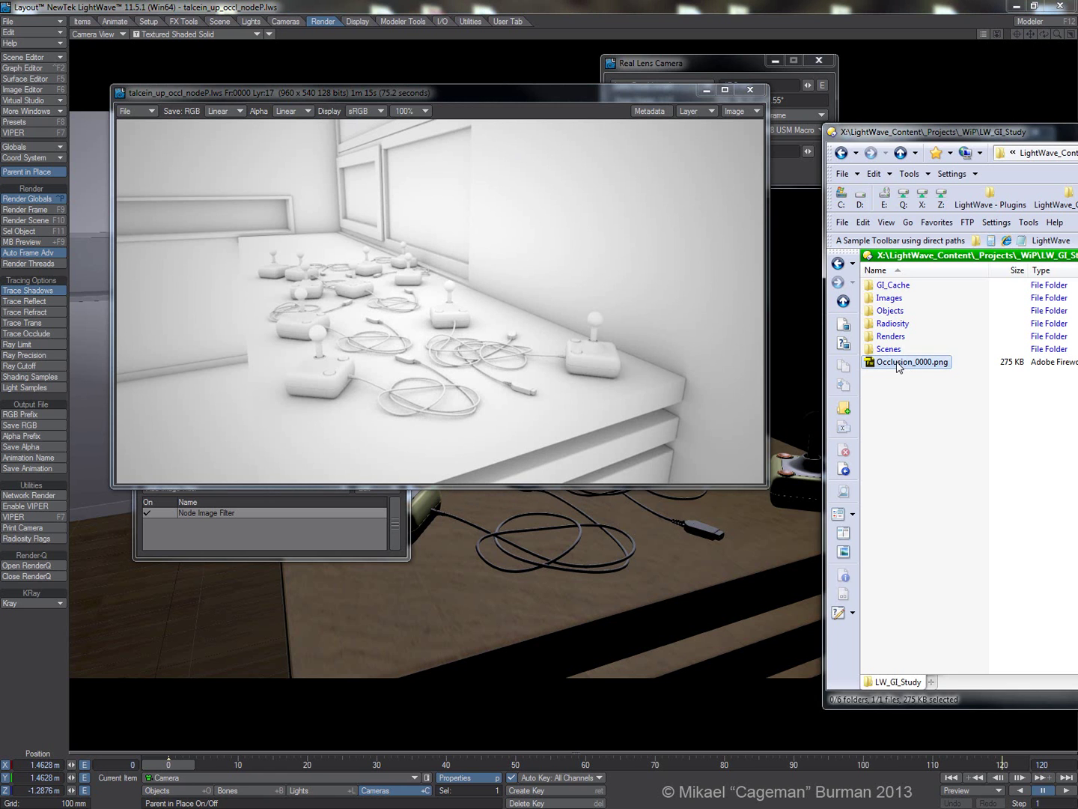
- View Occlusion_0000.png beside the render in Linear display, repositioning the viewer and Real Lens Camera panel
{"action": "key", "text": "Return"}
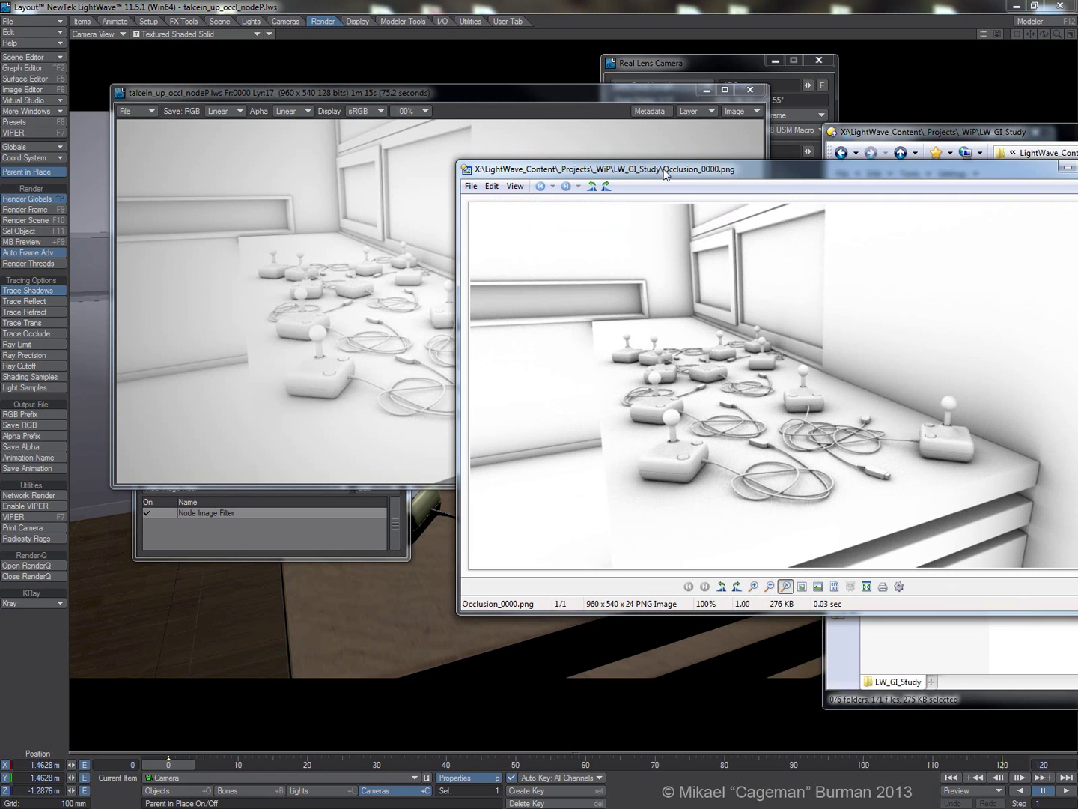
{"action": "left_click_drag", "start_coordinate": [816, 172], "coordinate": [728, 166]}
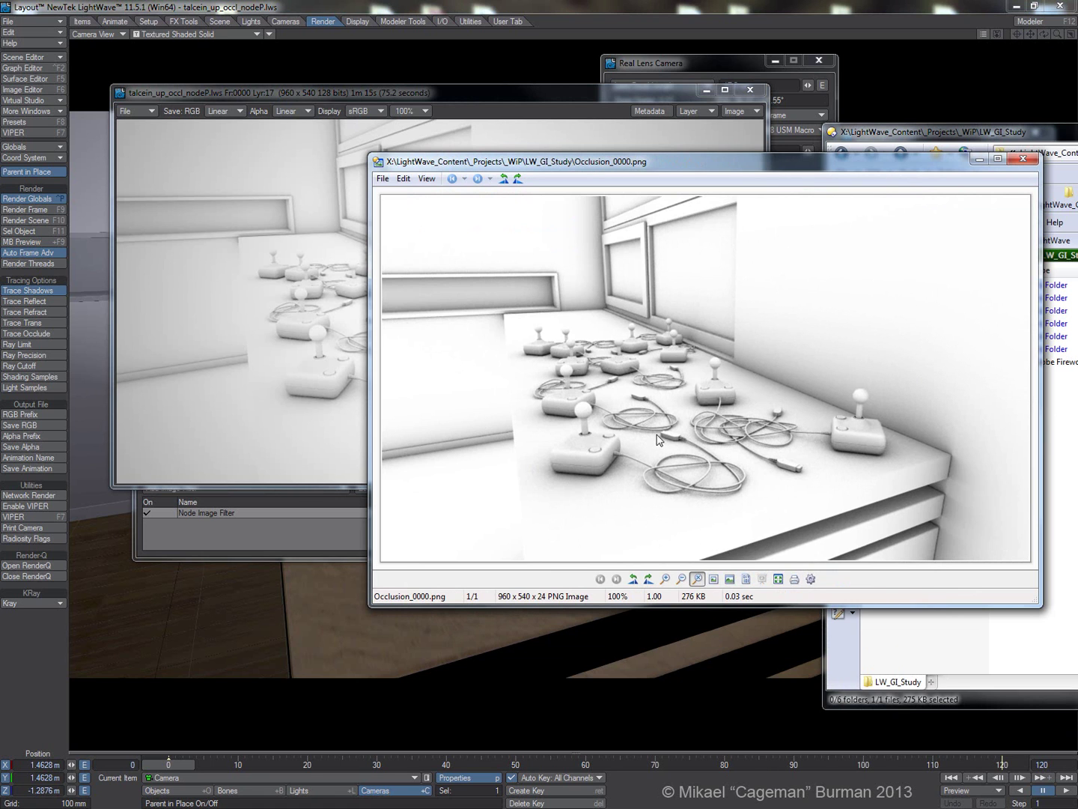
{"action": "left_click_drag", "start_coordinate": [525, 164], "coordinate": [637, 172]}
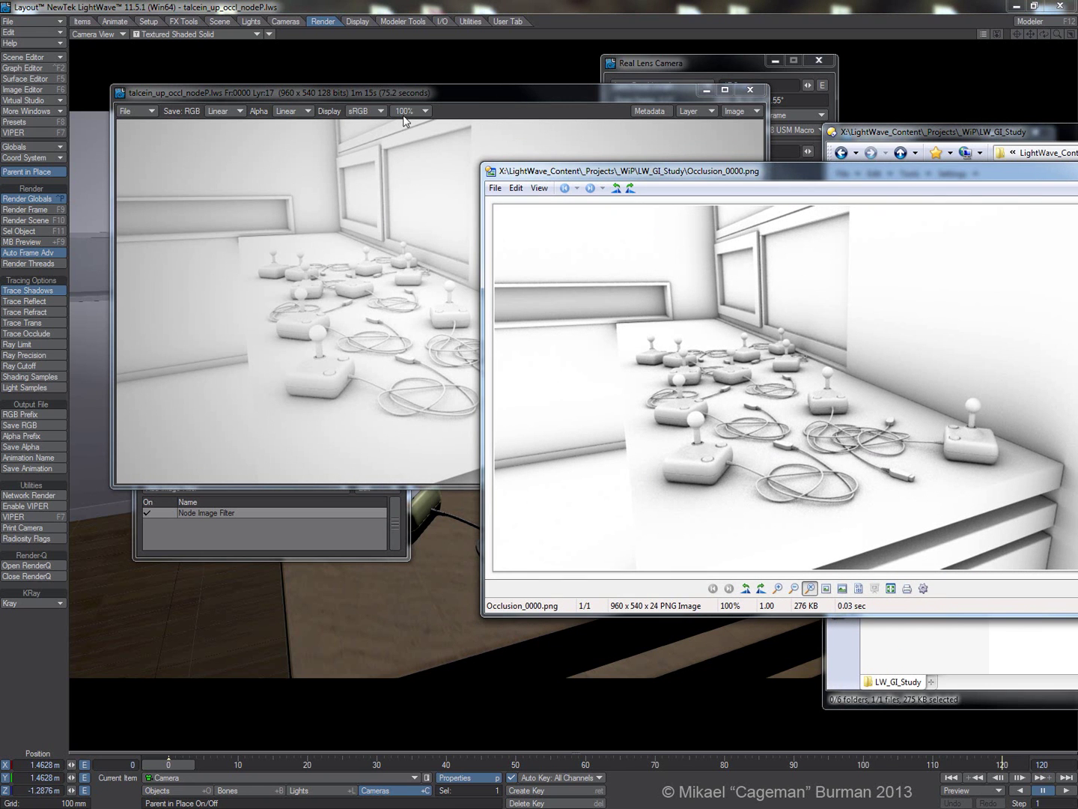
{"action": "left_click", "coordinate": [359, 111]}
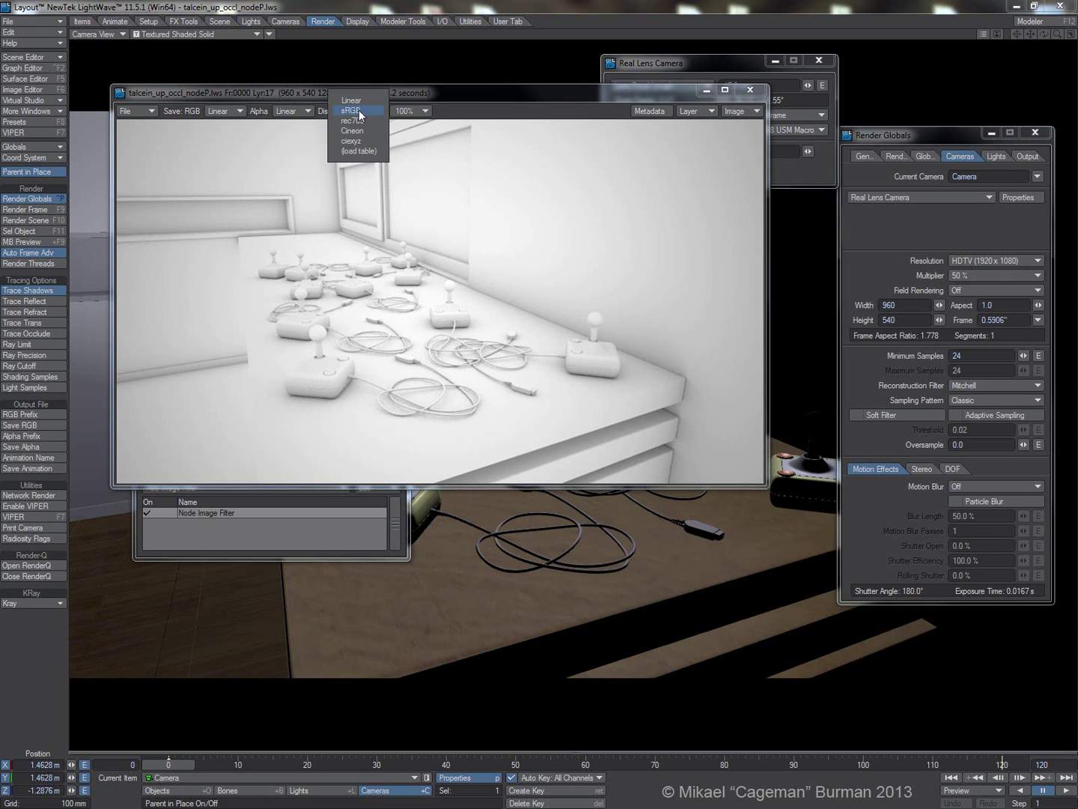
{"action": "left_click", "coordinate": [359, 101]}
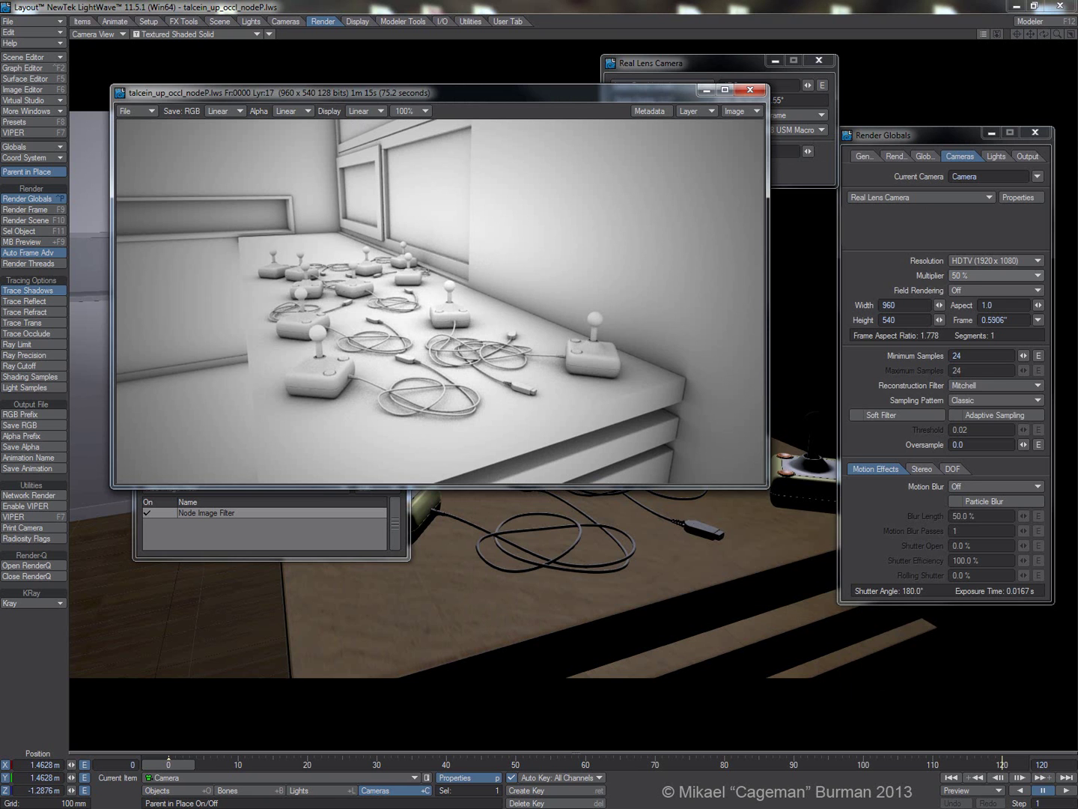
{"action": "key", "text": "alt+Tab"}
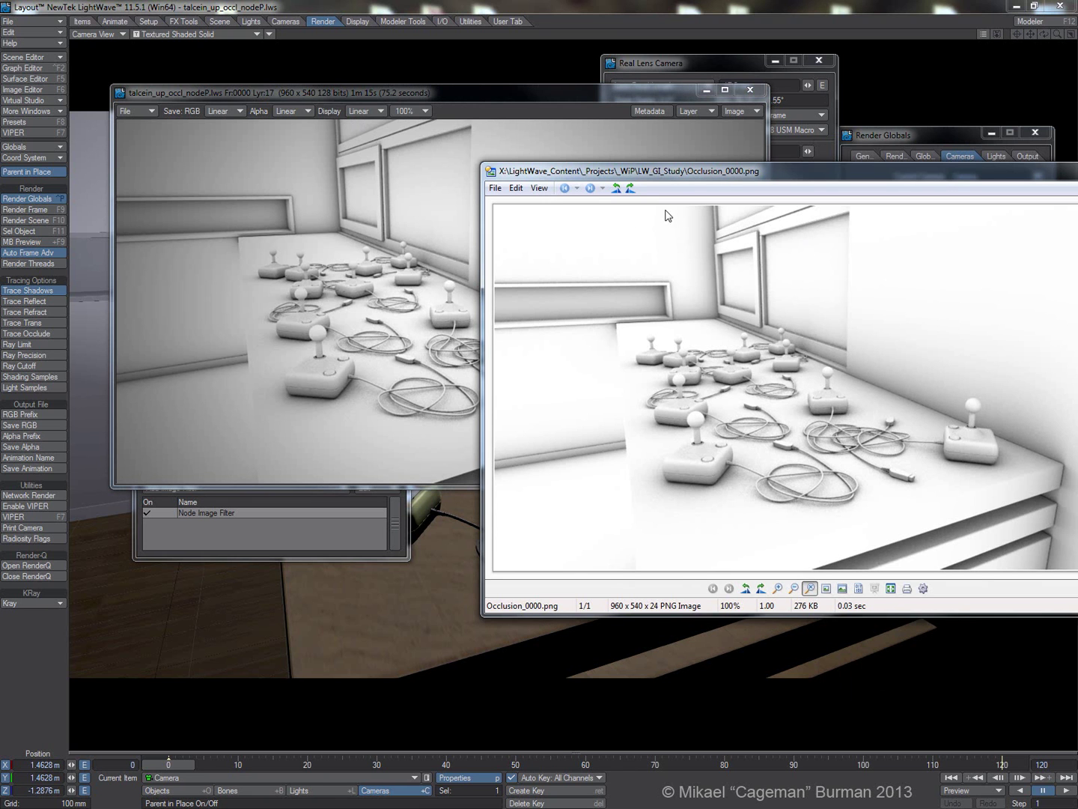
{"action": "left_click_drag", "start_coordinate": [720, 182], "coordinate": [602, 252]}
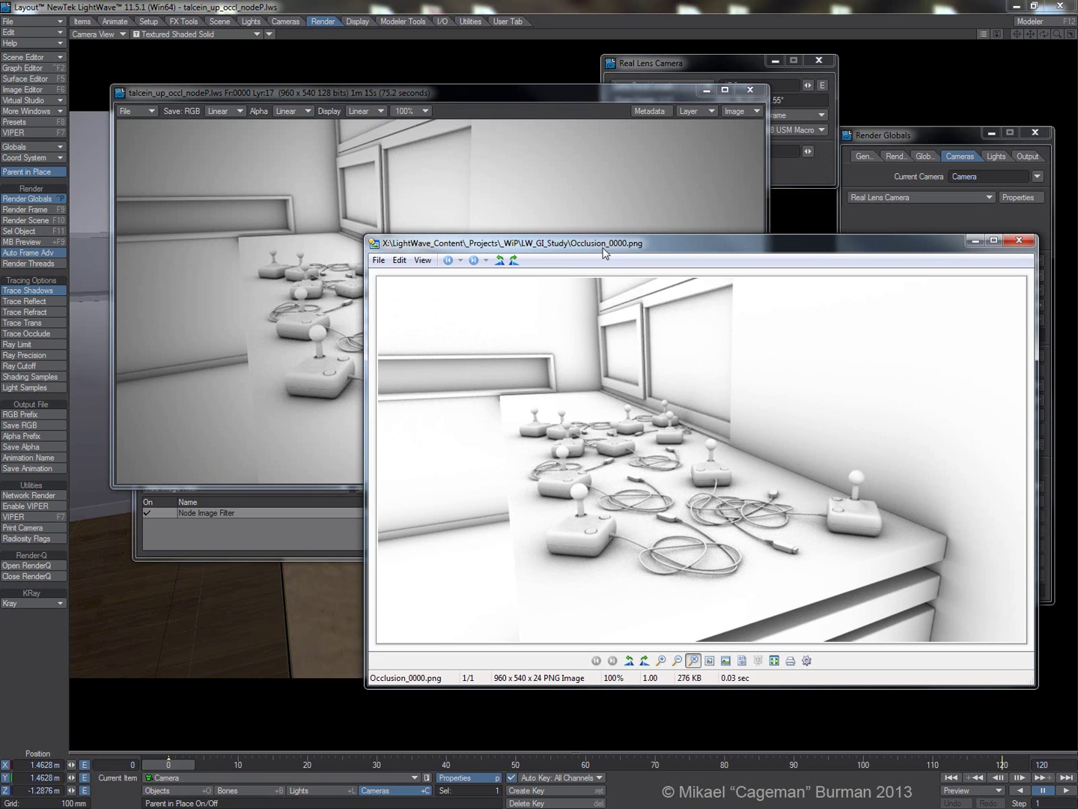
{"action": "left_click_drag", "start_coordinate": [671, 64], "coordinate": [637, 55]}
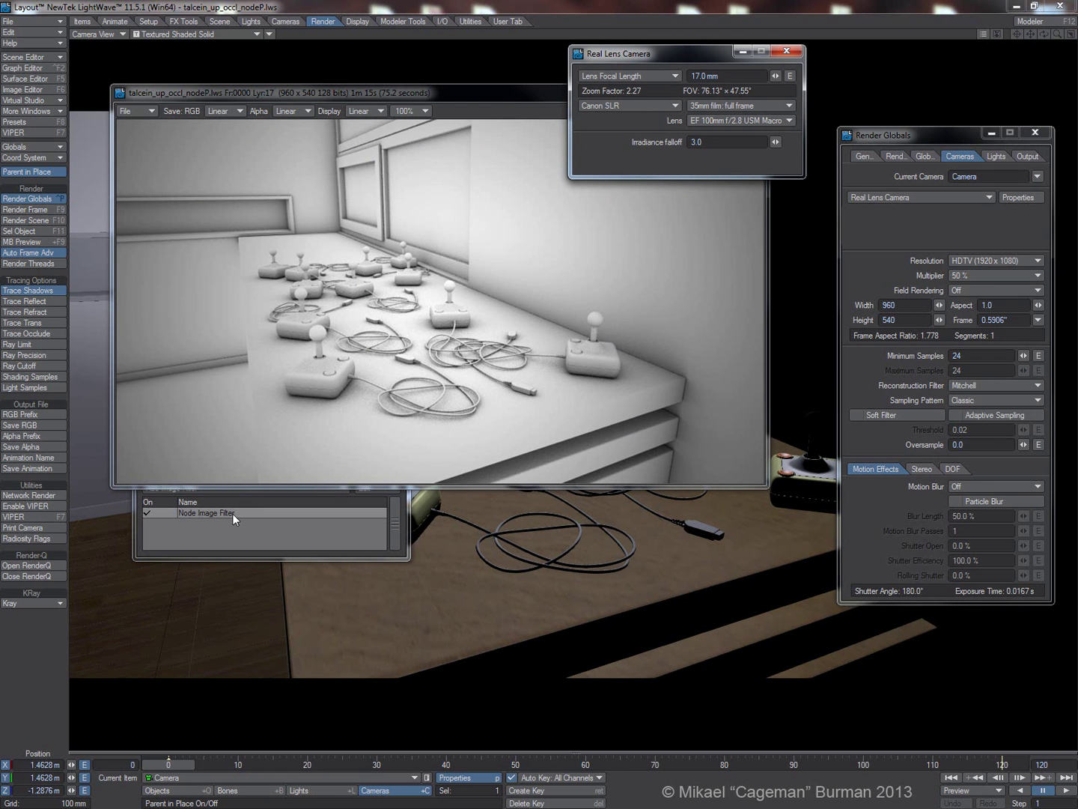
- Open Occlusion_0000.png from Explorer and bring the render and Real Lens Camera panels forward
{"action": "key", "text": "alt+Tab"}
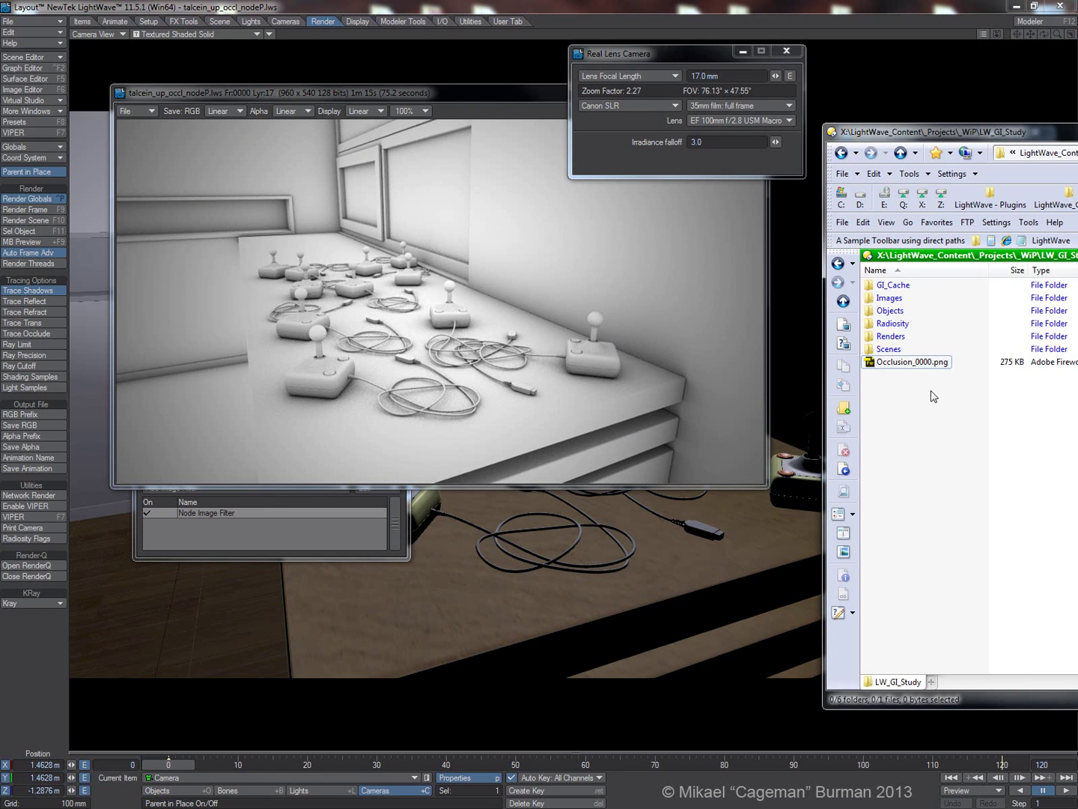
{"action": "double_click", "coordinate": [914, 364]}
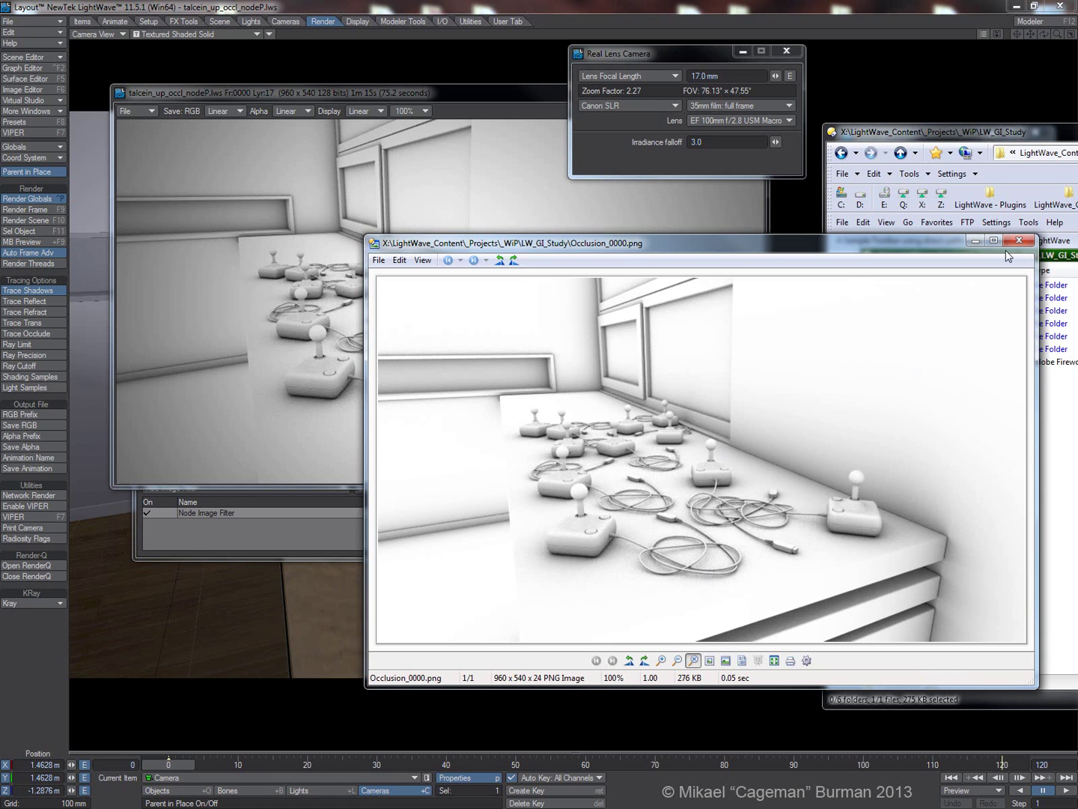
{"action": "left_click", "coordinate": [333, 92]}
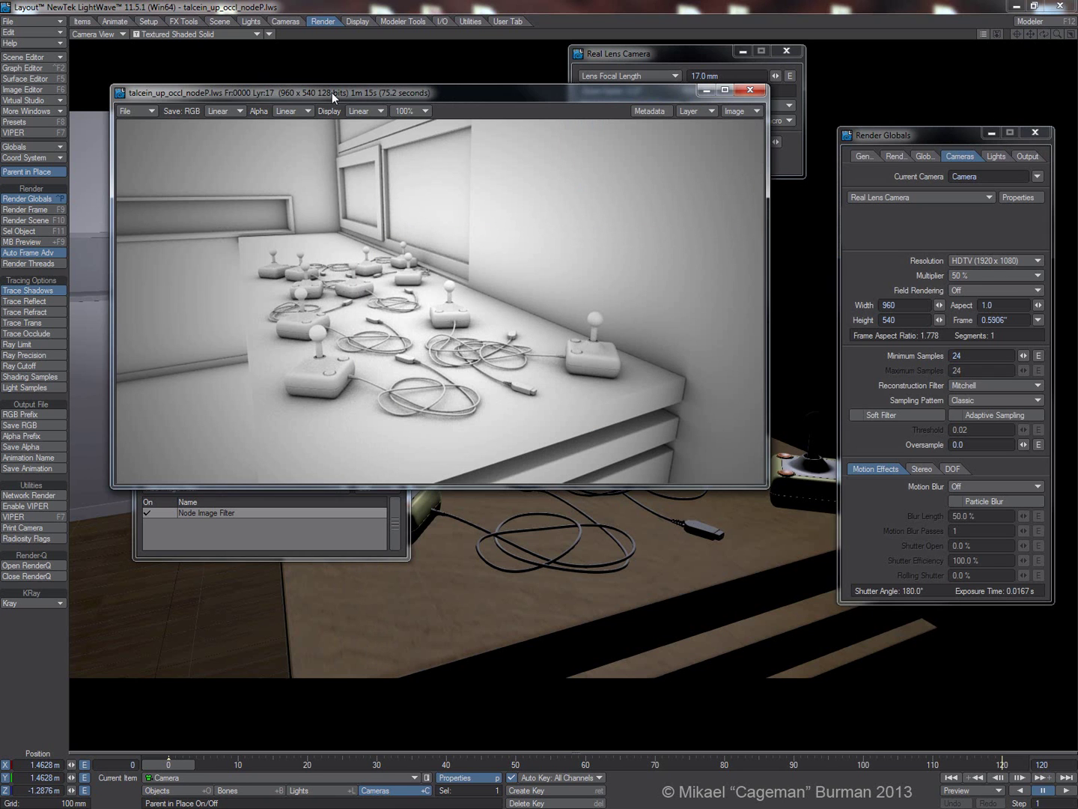
{"action": "left_click", "coordinate": [666, 53]}
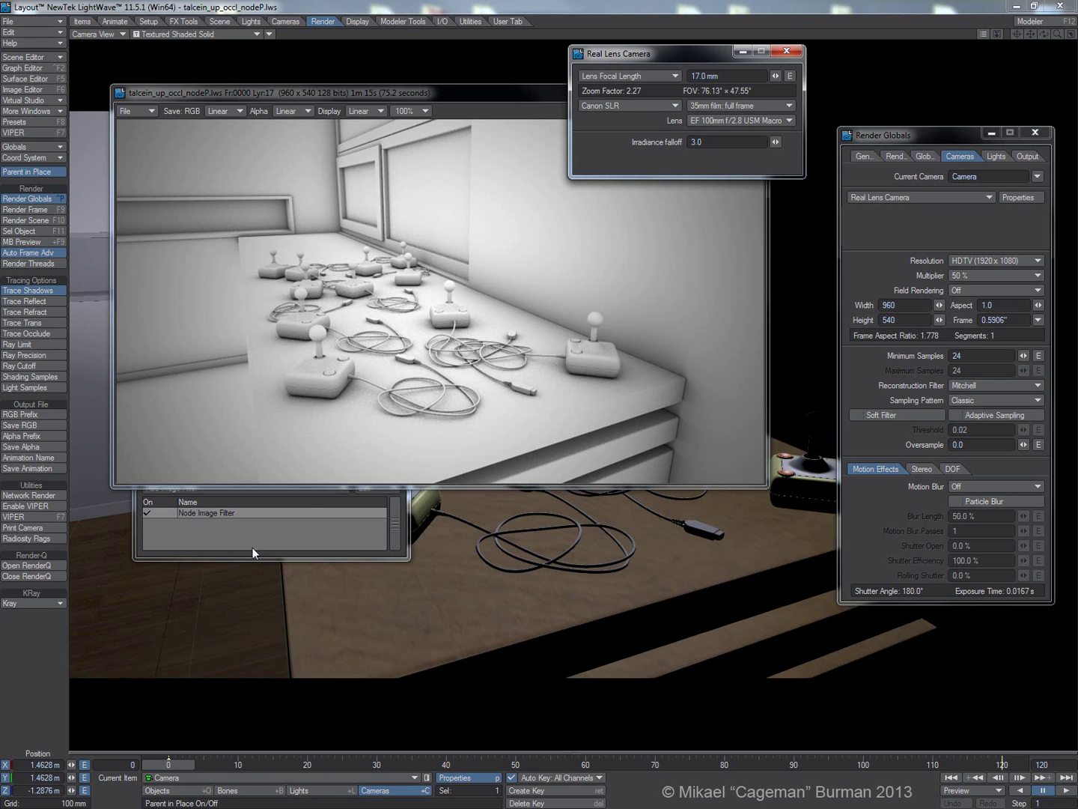
- Set the render Display to sRGB and compare it with Occlusion_0000.png
{"action": "left_click", "coordinate": [362, 115]}
{"action": "left_click", "coordinate": [364, 126]}
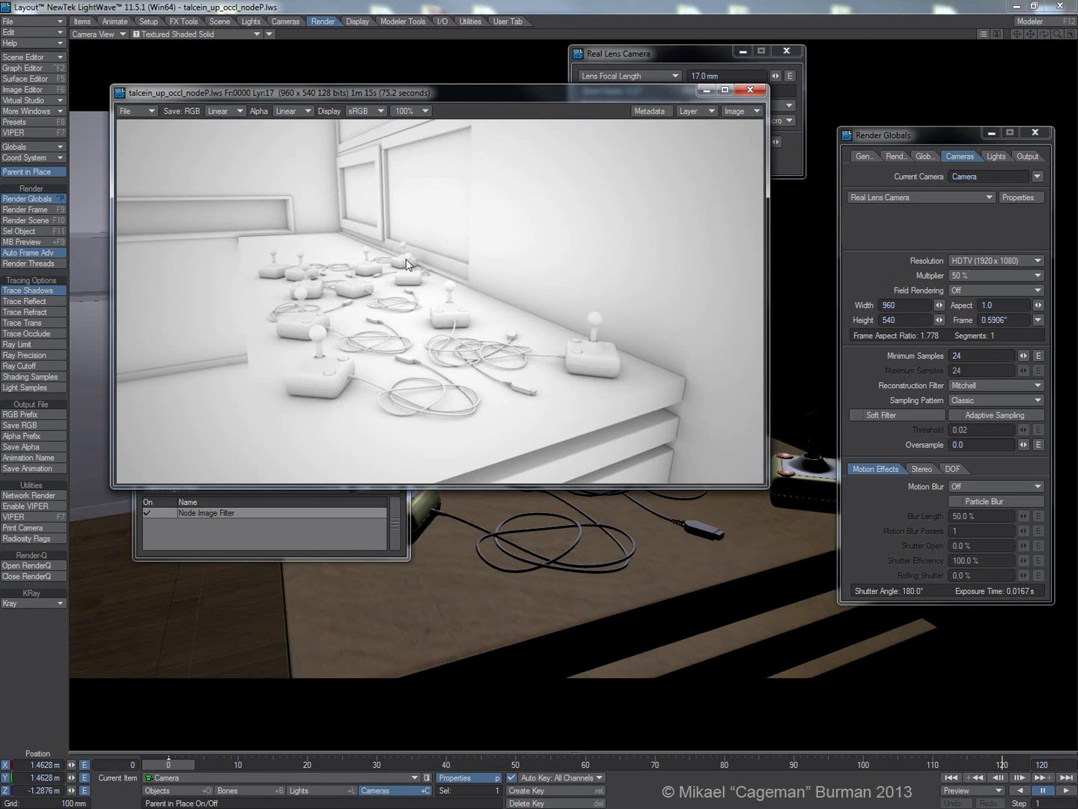
{"action": "key", "text": "alt+Tab"}
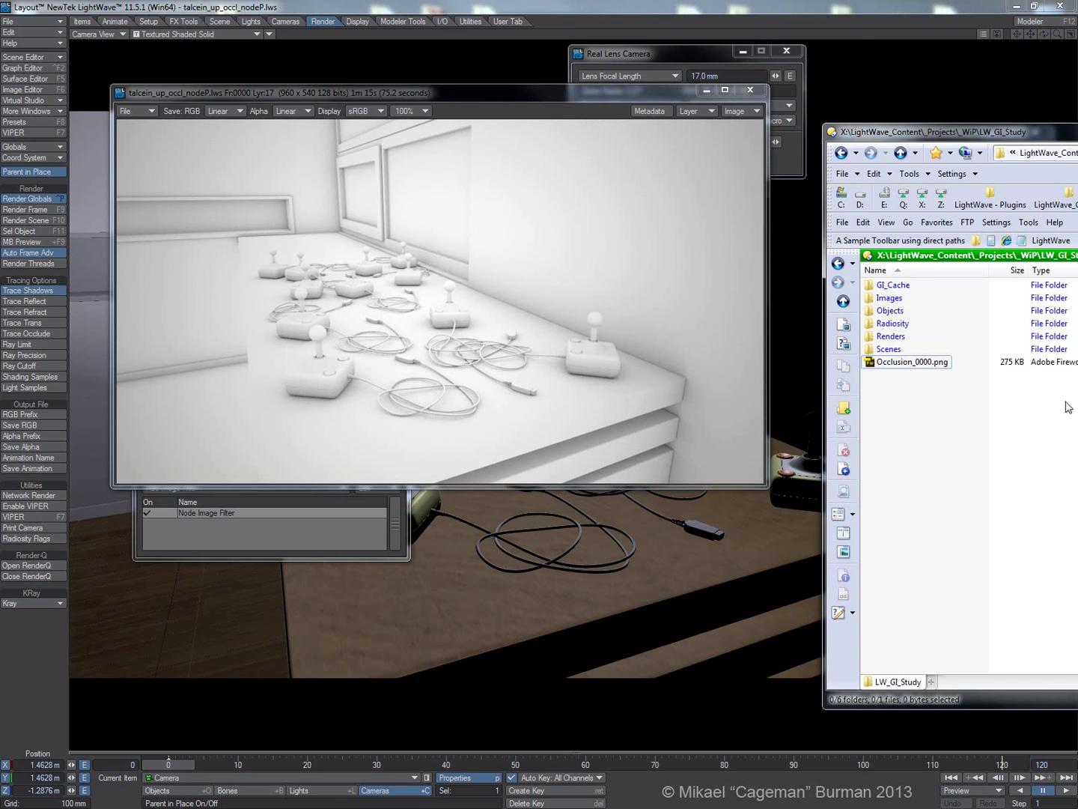
{"action": "double_click", "coordinate": [891, 362]}
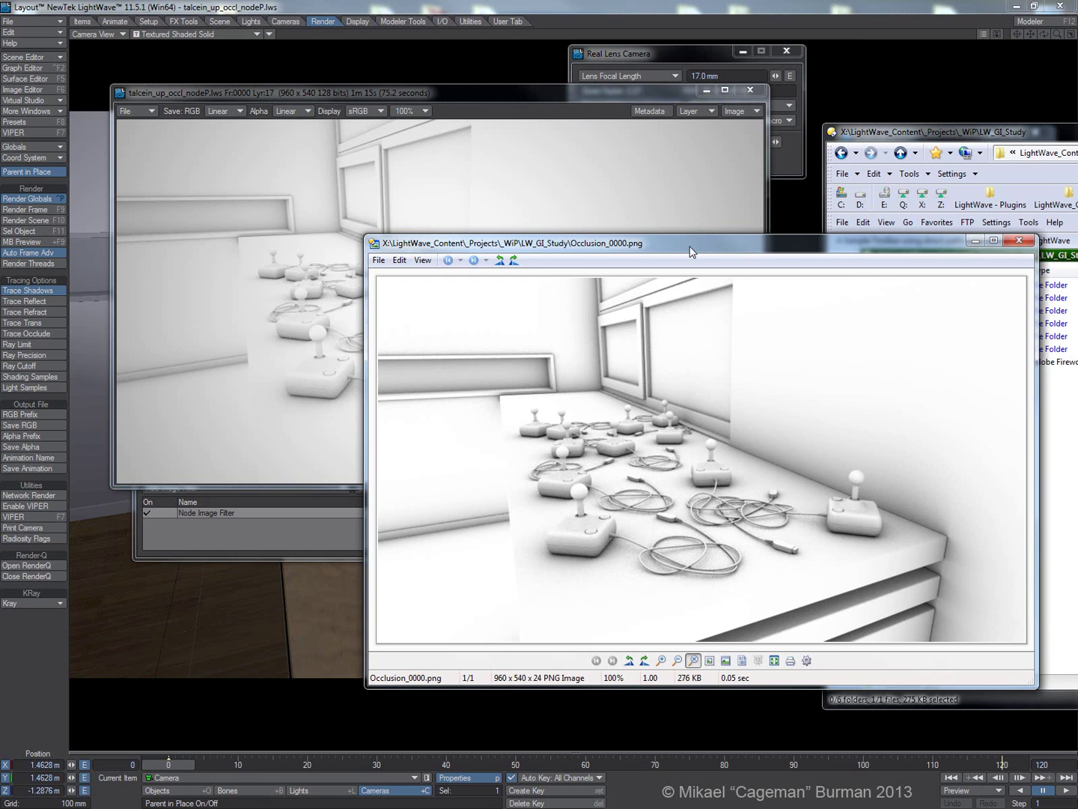
{"action": "left_click_drag", "start_coordinate": [690, 252], "coordinate": [697, 199]}
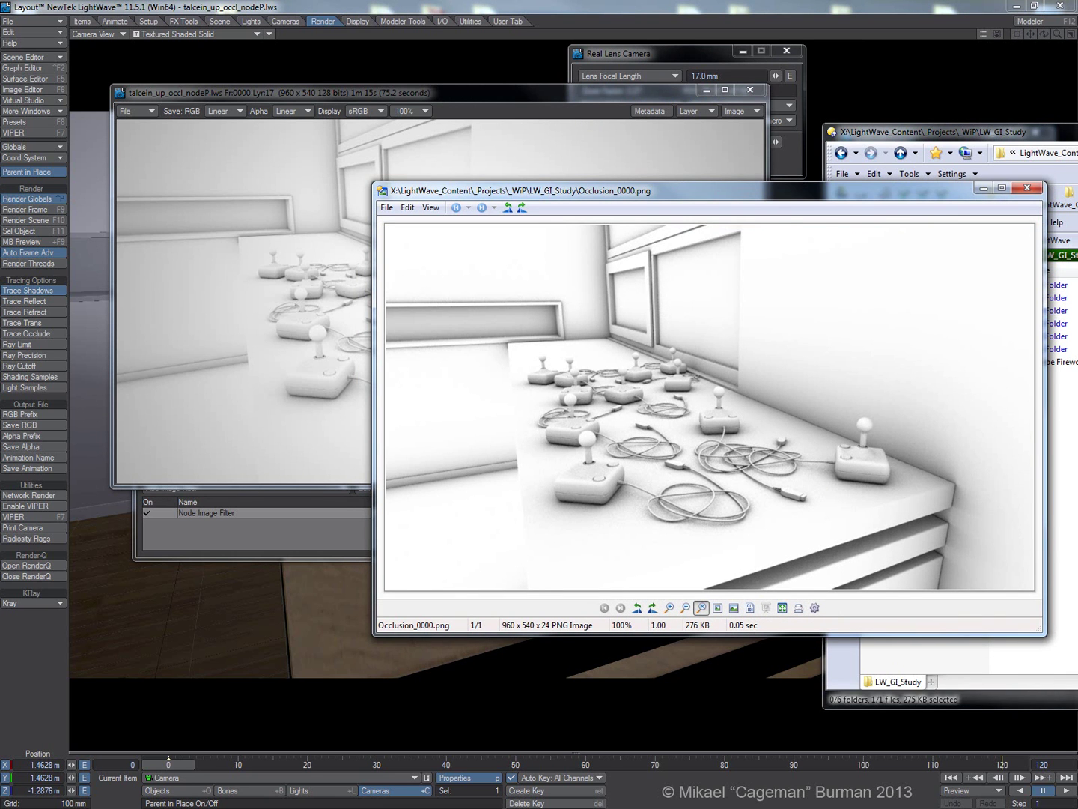
{"action": "key", "text": "alt+Tab"}
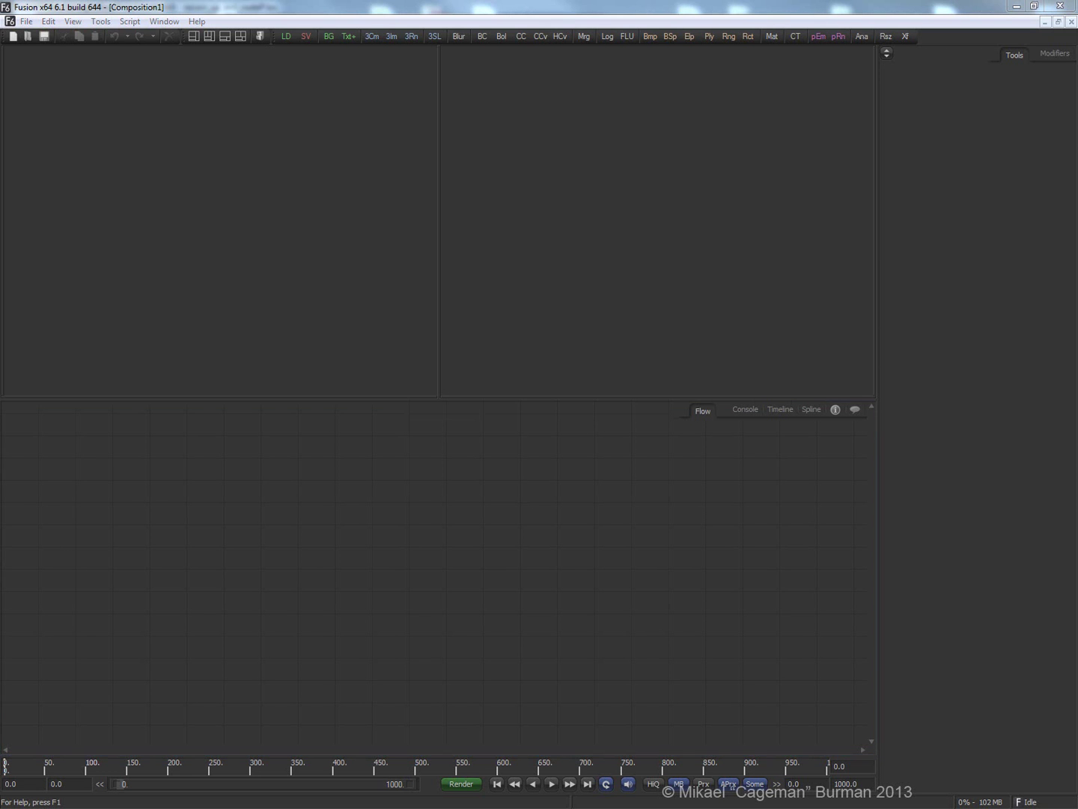
- Drop Occlusion_0000.png into the Flow as Loader1 and enlarge the left viewer
{"action": "mouse_move", "coordinate": [1075, 374]}
{"action": "left_click_drag", "start_coordinate": [853, 441], "coordinate": [266, 301]}
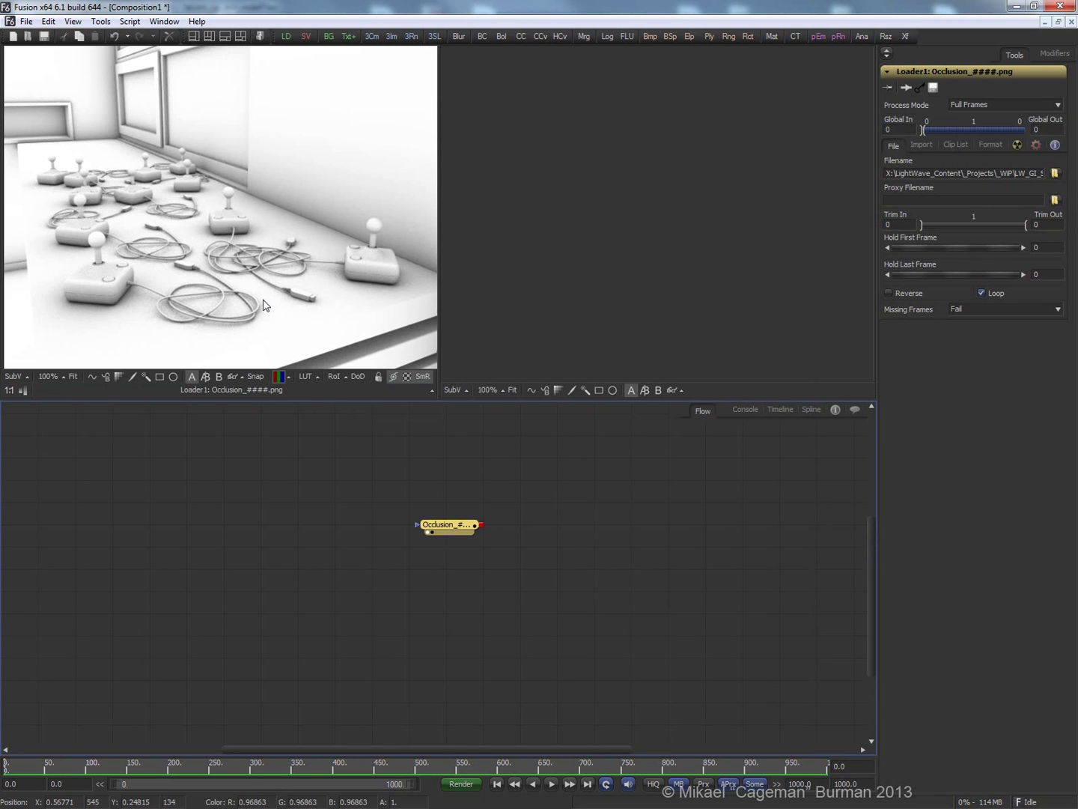
{"action": "left_click_drag", "start_coordinate": [440, 247], "coordinate": [808, 296]}
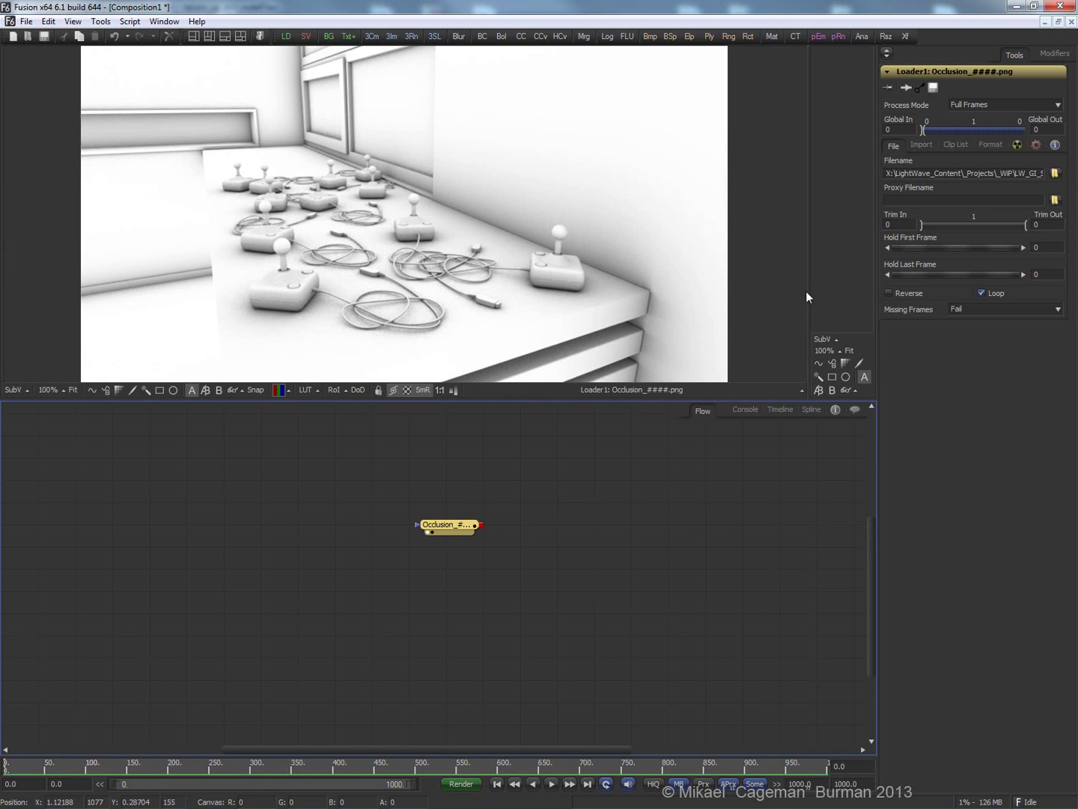
{"action": "left_click_drag", "start_coordinate": [544, 402], "coordinate": [542, 457]}
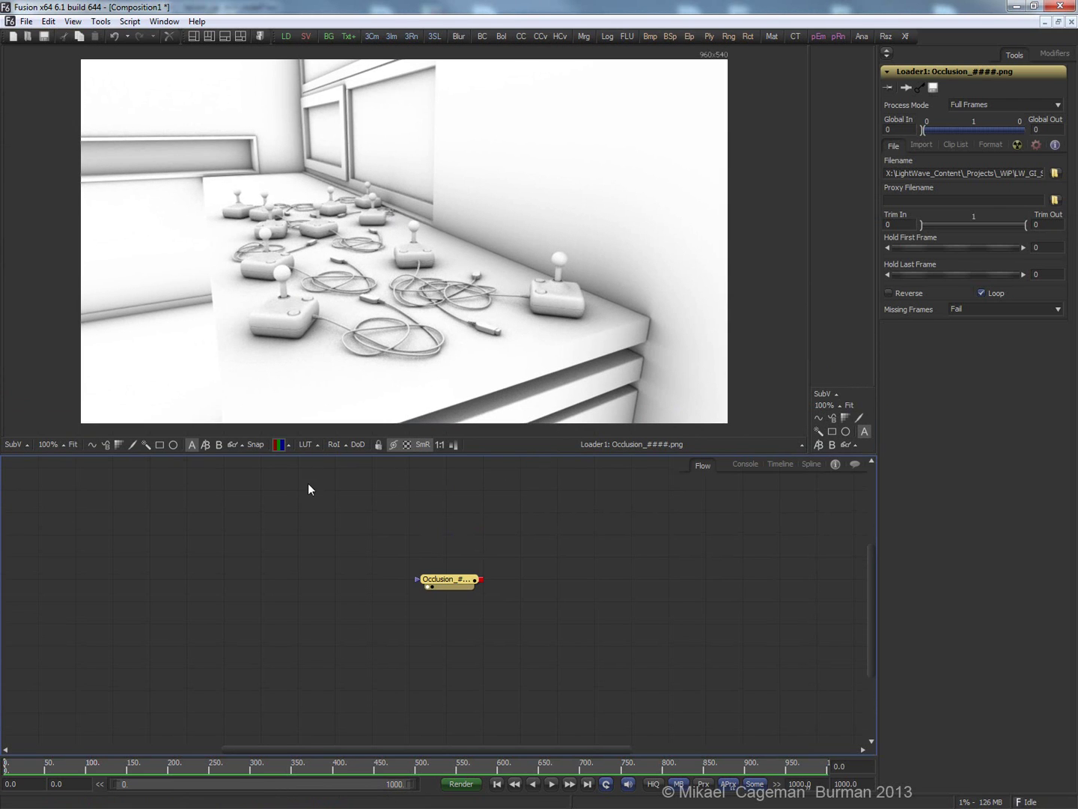
{"action": "left_click", "coordinate": [317, 444]}
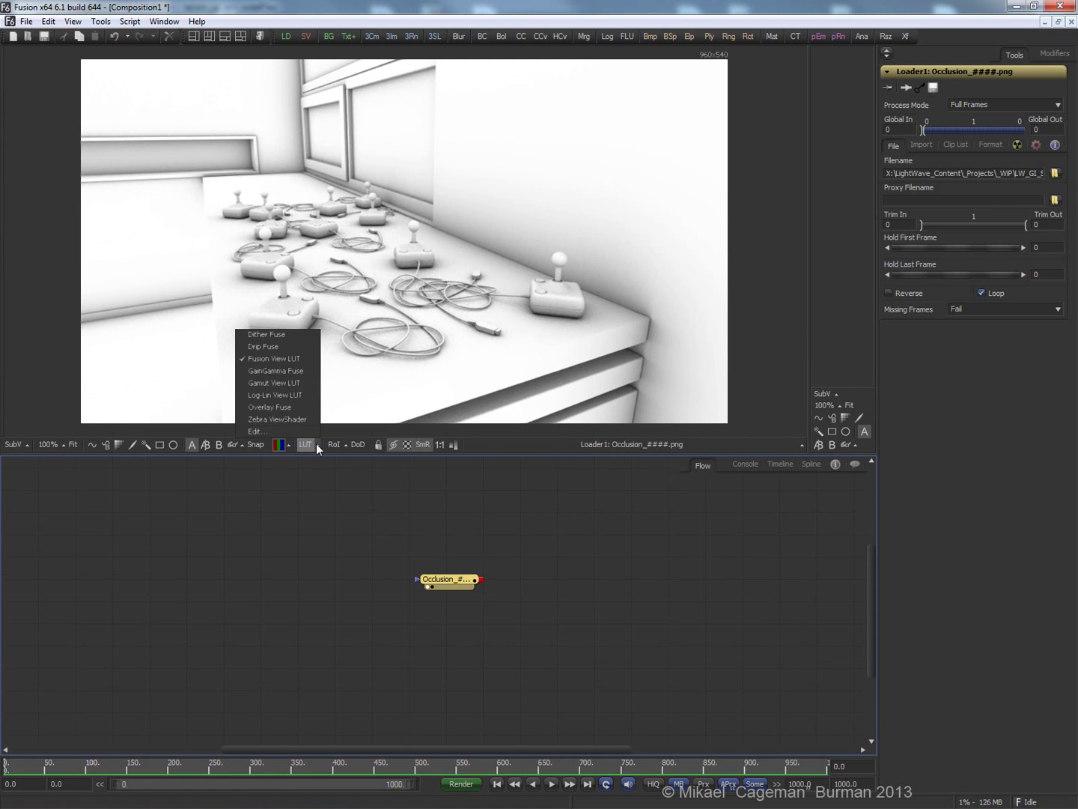
- Set the viewer LUT Editor's Color Gamma to 2.2
{"action": "left_click", "coordinate": [275, 431]}
{"action": "left_click_drag", "start_coordinate": [629, 698], "coordinate": [555, 681]}
{"action": "type", "text": "2.2"}
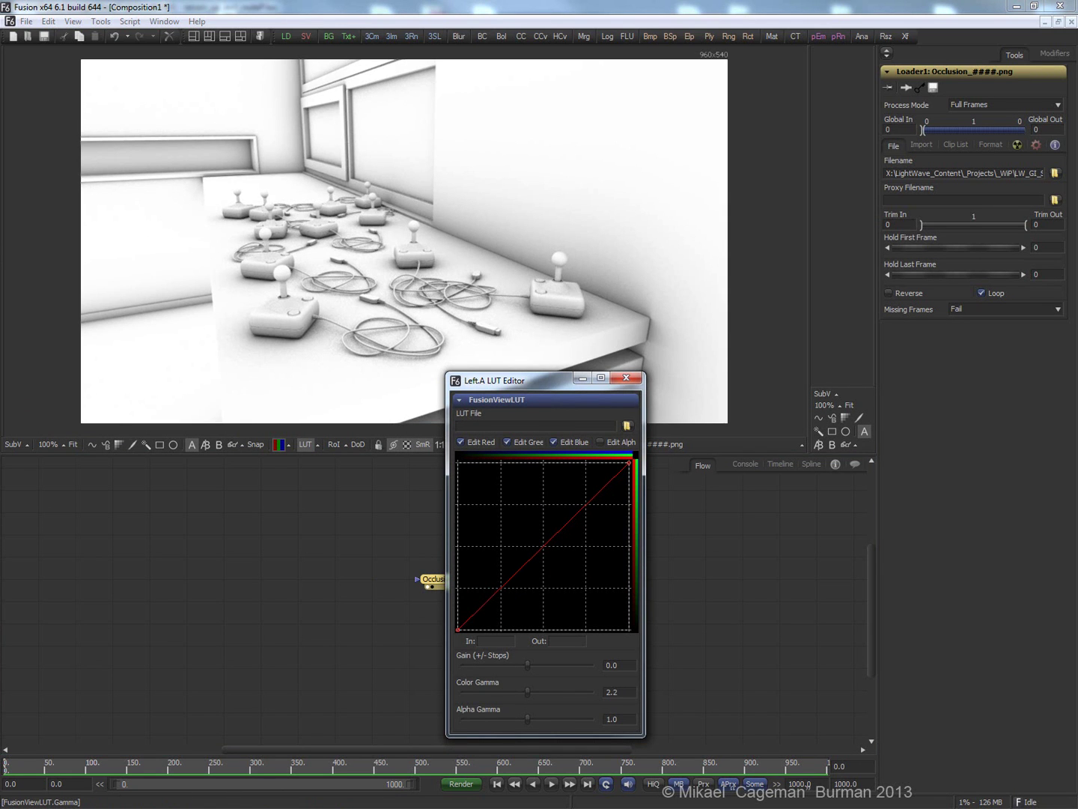
{"action": "key", "text": "Return"}
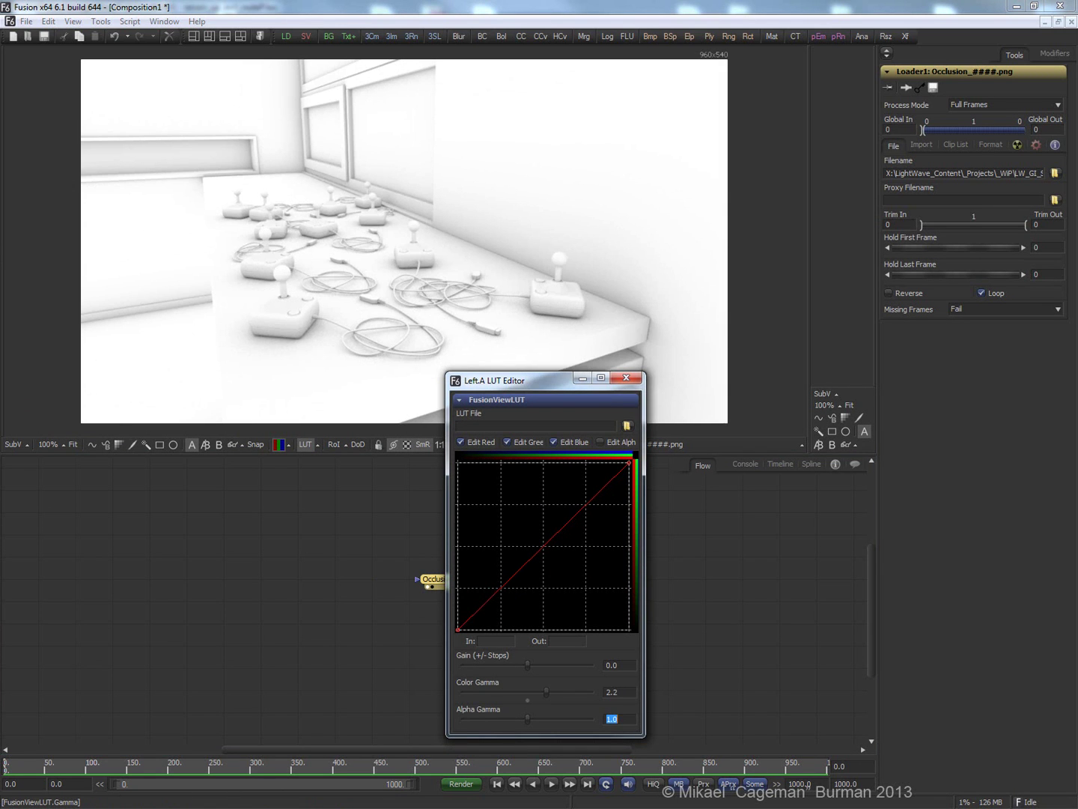
{"action": "left_click", "coordinate": [626, 378]}
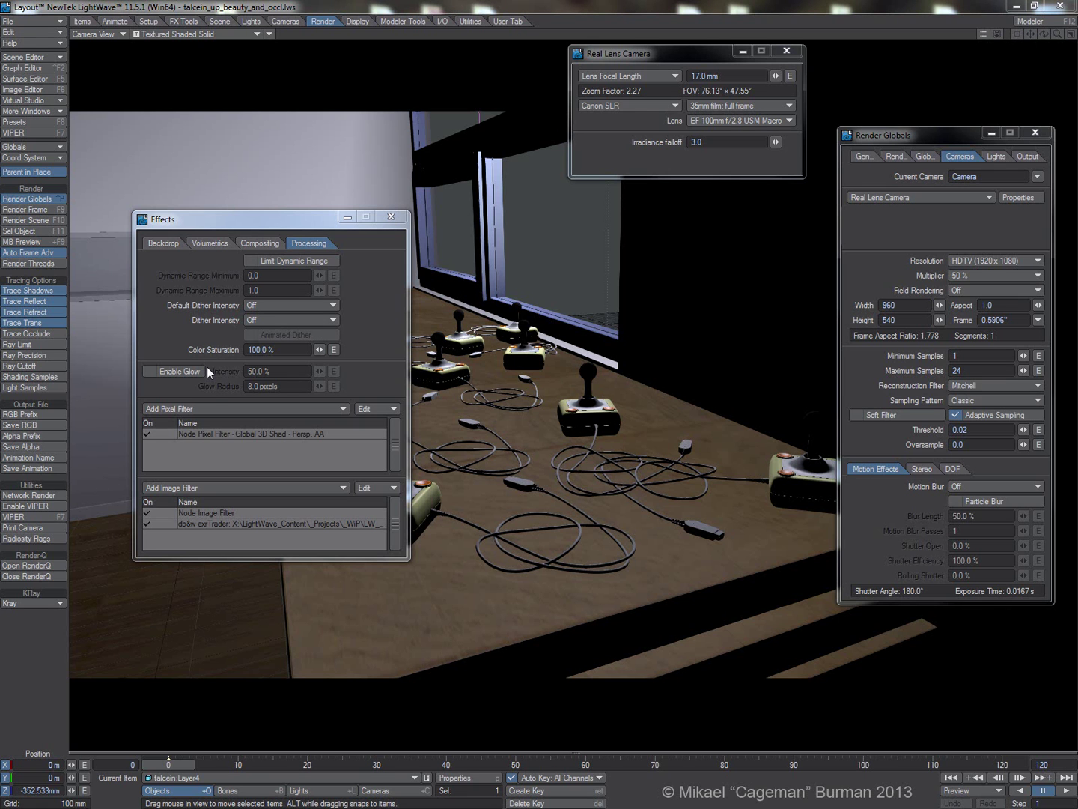
{"action": "double_click", "coordinate": [213, 433]}
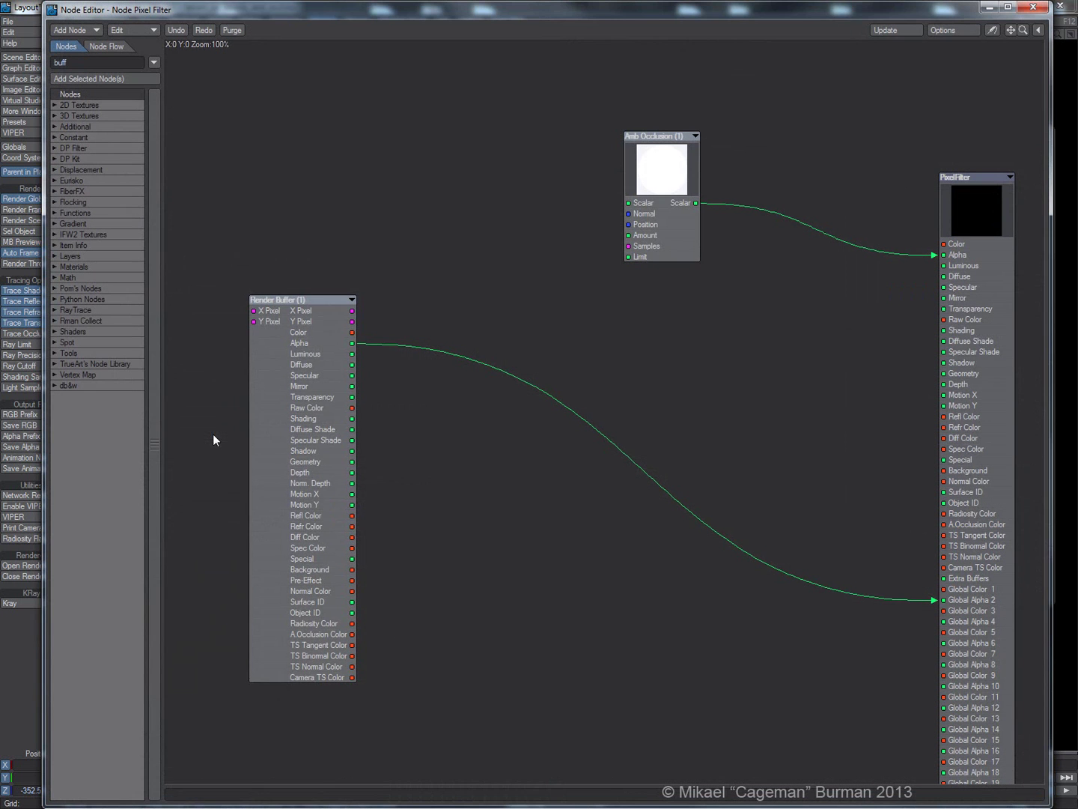
{"action": "left_click_drag", "start_coordinate": [297, 356], "coordinate": [281, 339]}
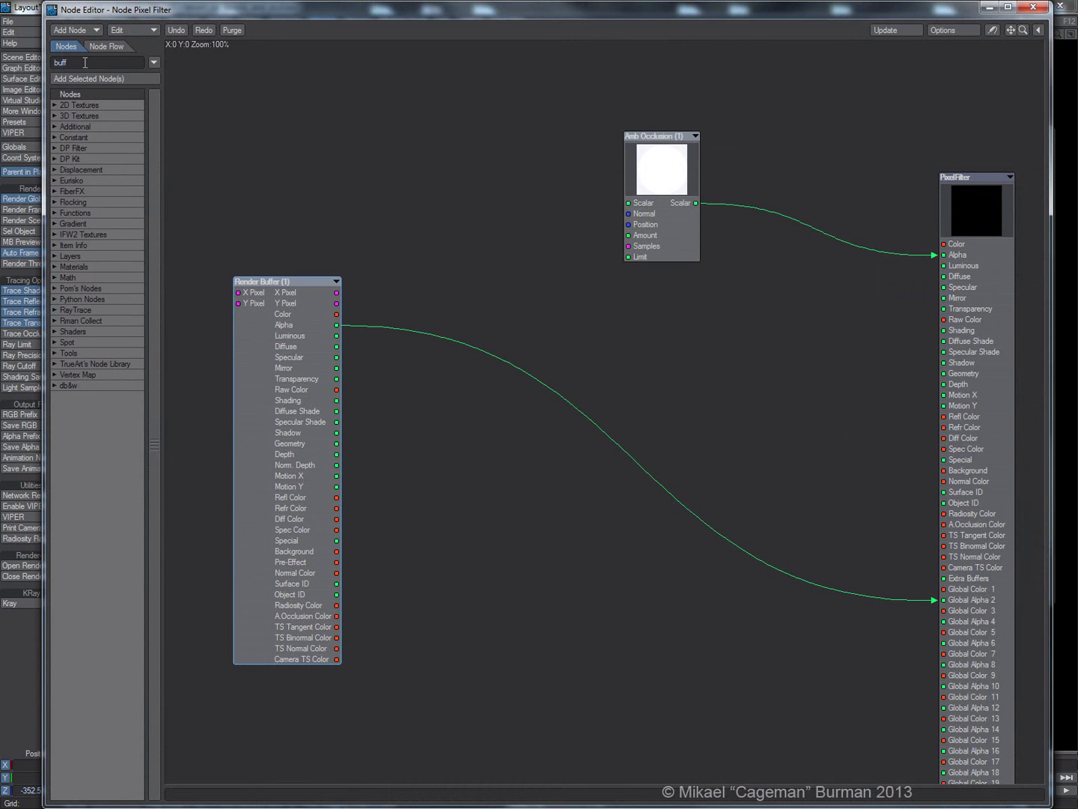
{"action": "key", "text": "Return"}
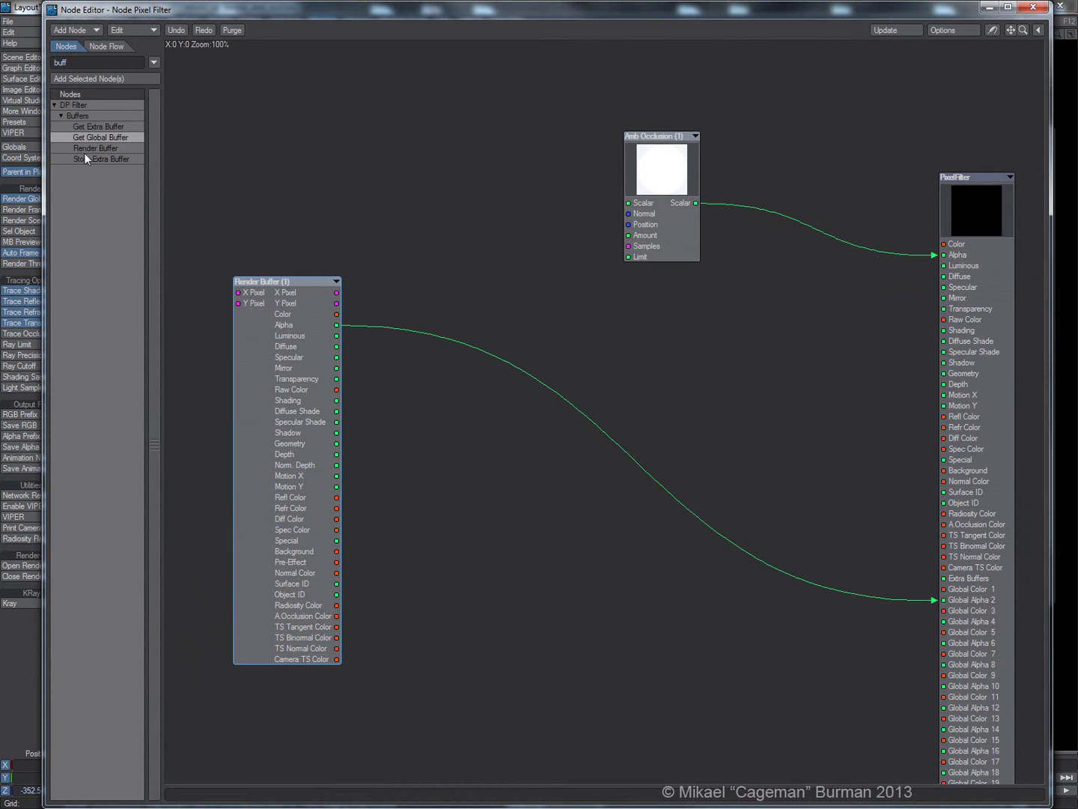
{"action": "mouse_move", "coordinate": [282, 340]}
{"action": "left_mouse_down"}
{"action": "mouse_move", "coordinate": [267, 350]}
{"action": "mouse_move", "coordinate": [293, 350]}
{"action": "mouse_move", "coordinate": [289, 339]}
{"action": "left_mouse_up"}
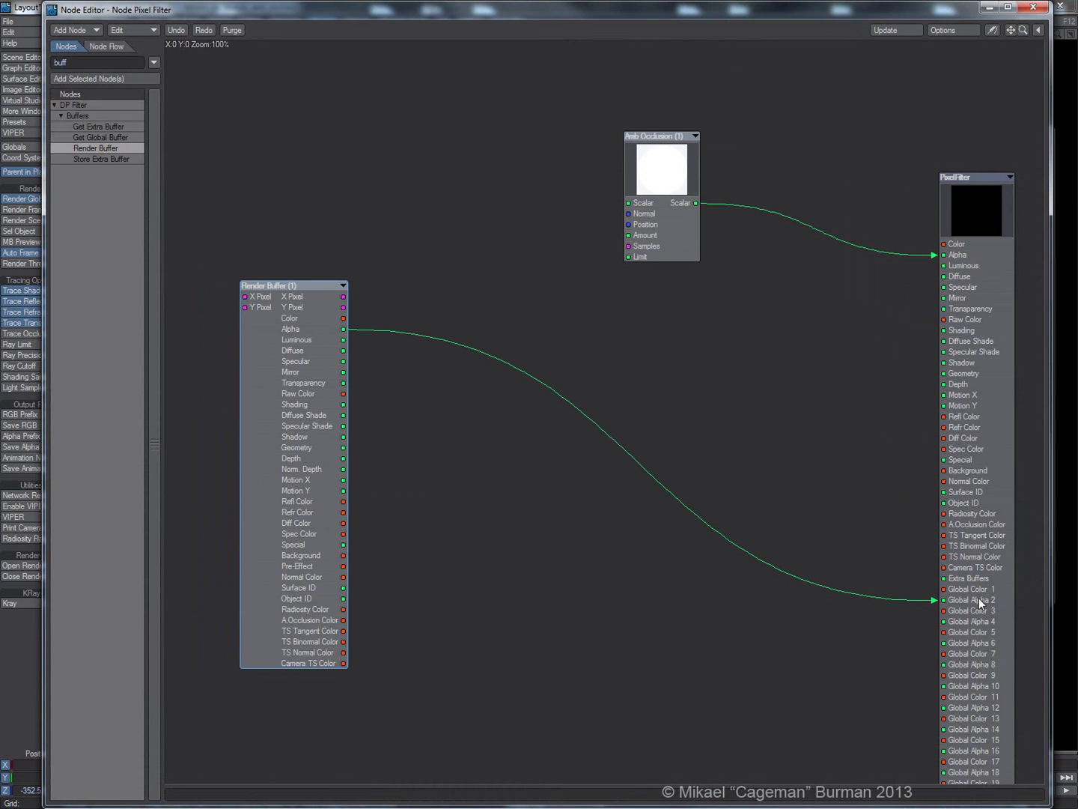
{"action": "left_click_drag", "start_coordinate": [980, 603], "coordinate": [981, 599]}
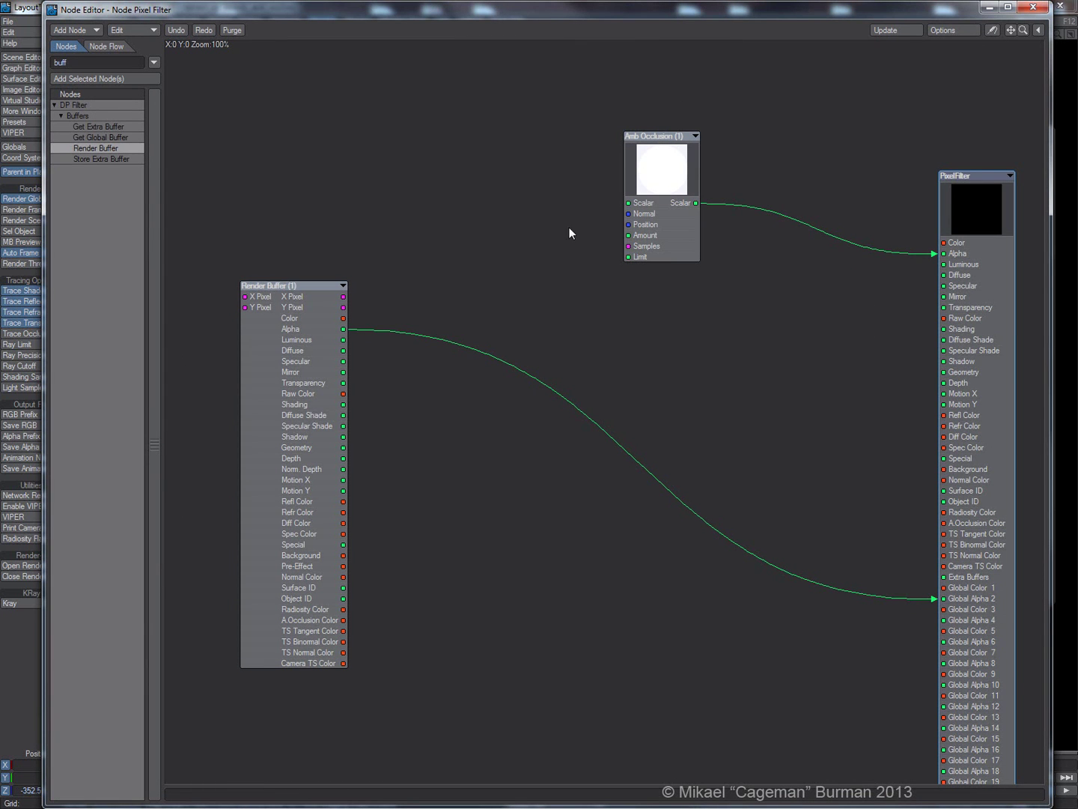
{"action": "left_click_drag", "start_coordinate": [673, 204], "coordinate": [722, 185]}
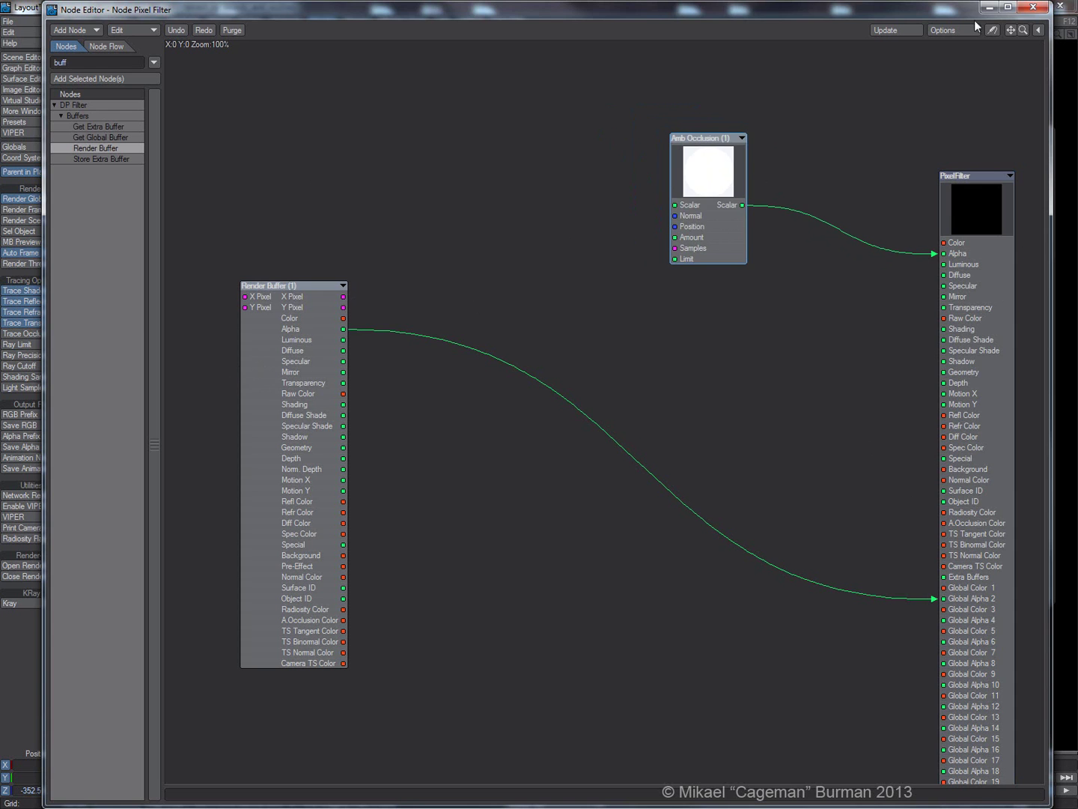
{"action": "left_click", "coordinate": [1022, 8]}
- Open the Node Image Filter graph and the Get Global Buffer node settings
{"action": "left_click", "coordinate": [198, 510]}
{"action": "double_click", "coordinate": [197, 512]}
{"action": "left_click_drag", "start_coordinate": [358, 346], "coordinate": [335, 324]}
{"action": "double_click", "coordinate": [331, 327]}
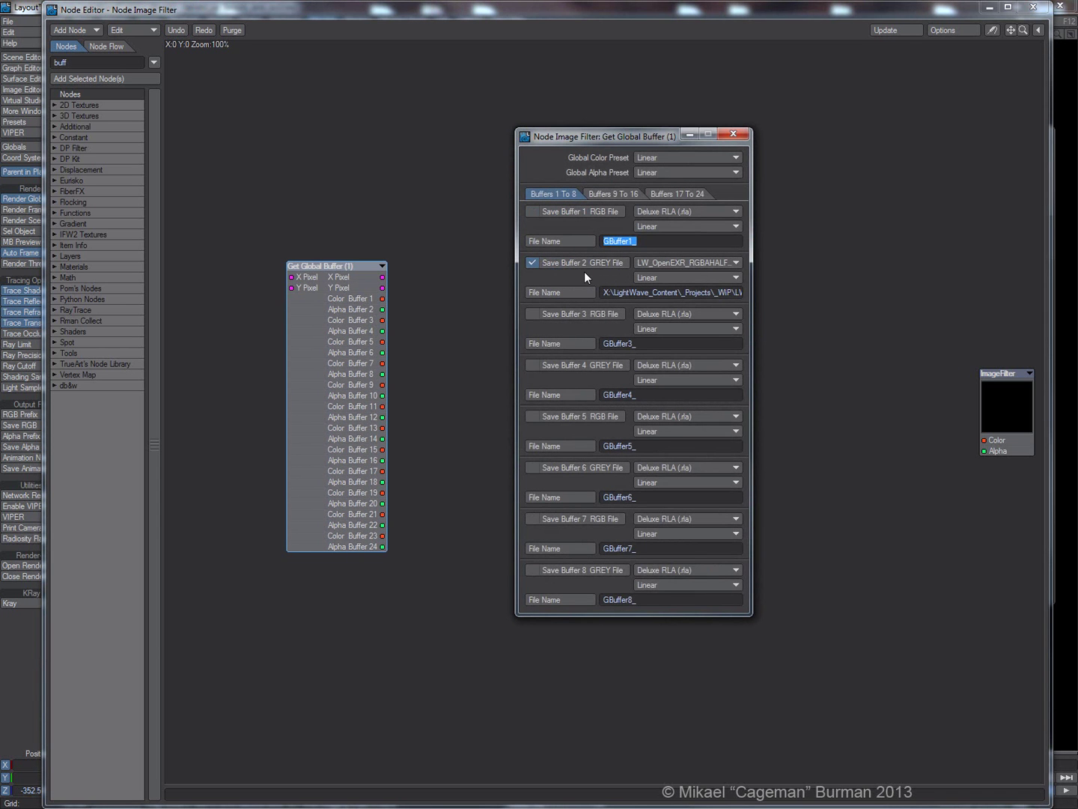
- Save Buffer 2 as an OpenEXR greyscale Alpha_ file in LW_GI_Study
{"action": "left_click", "coordinate": [559, 293]}
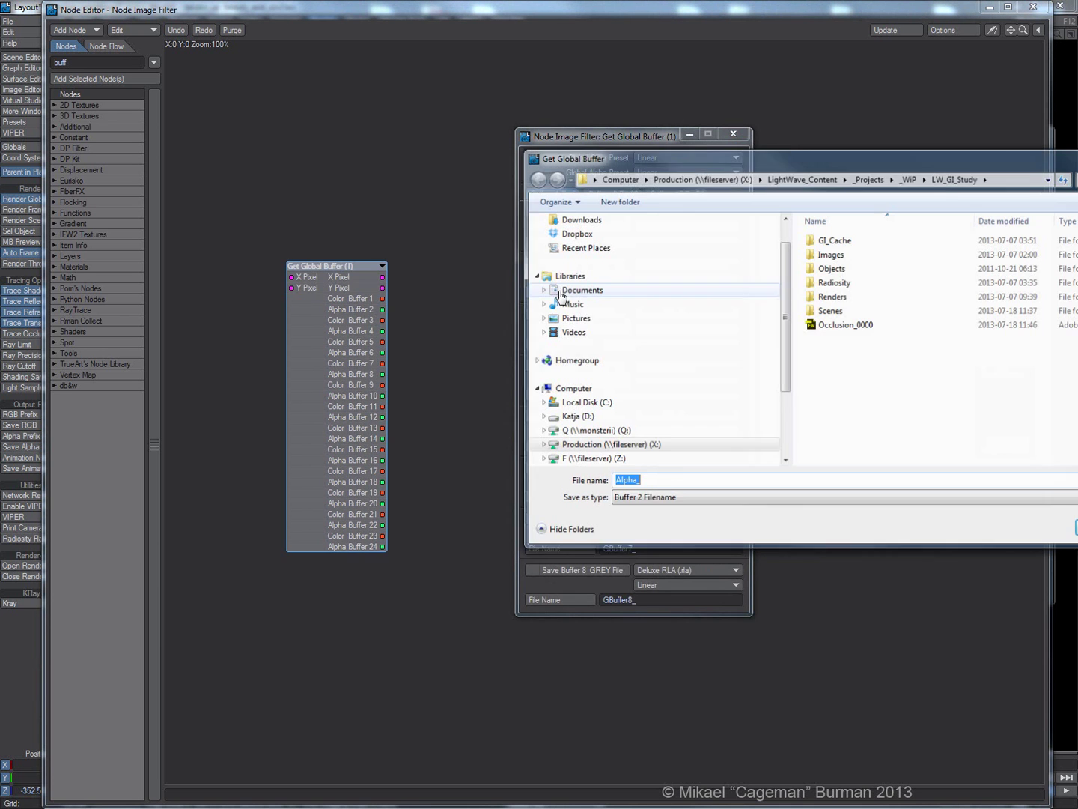
{"action": "key", "text": "Return"}
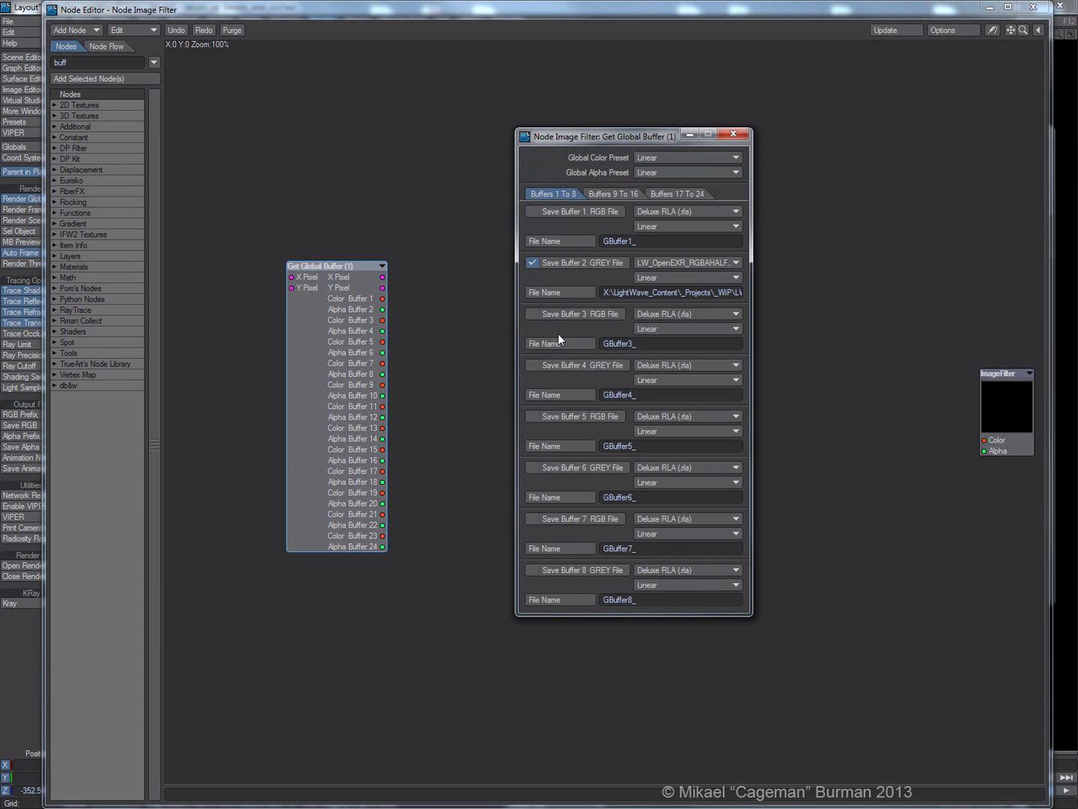
{"action": "left_click", "coordinate": [733, 133]}
{"action": "left_click_drag", "start_coordinate": [324, 326], "coordinate": [324, 307]}
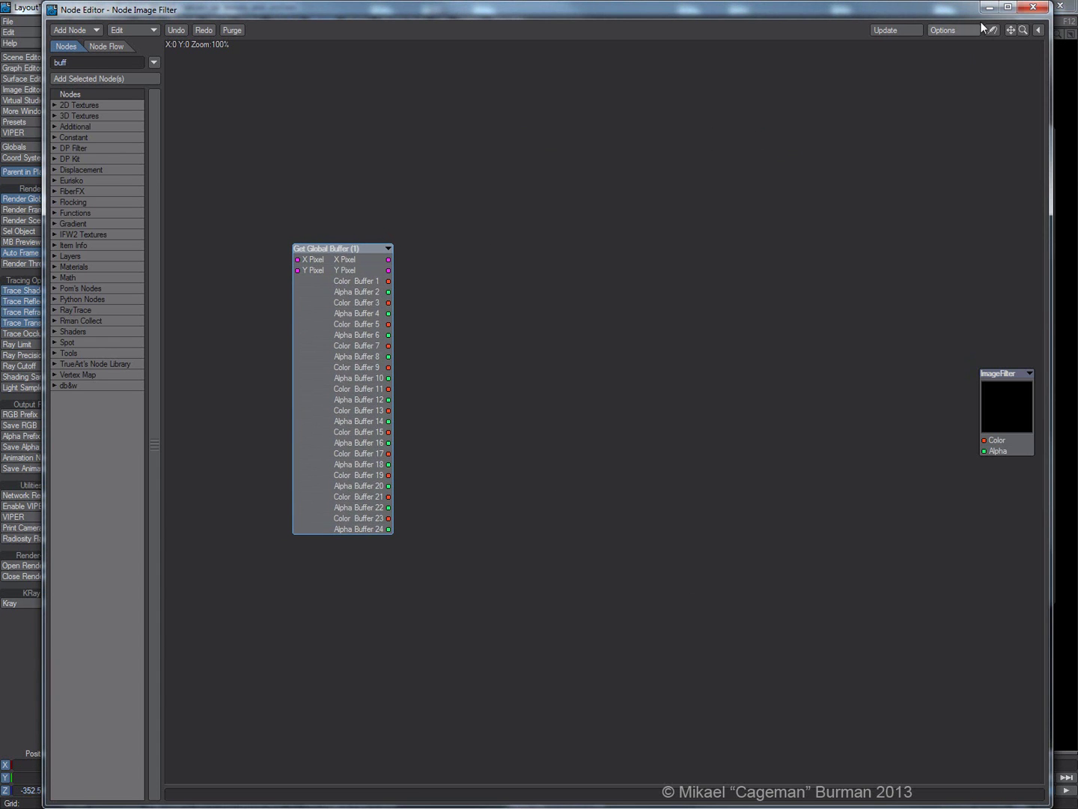
{"action": "left_click", "coordinate": [1032, 8]}
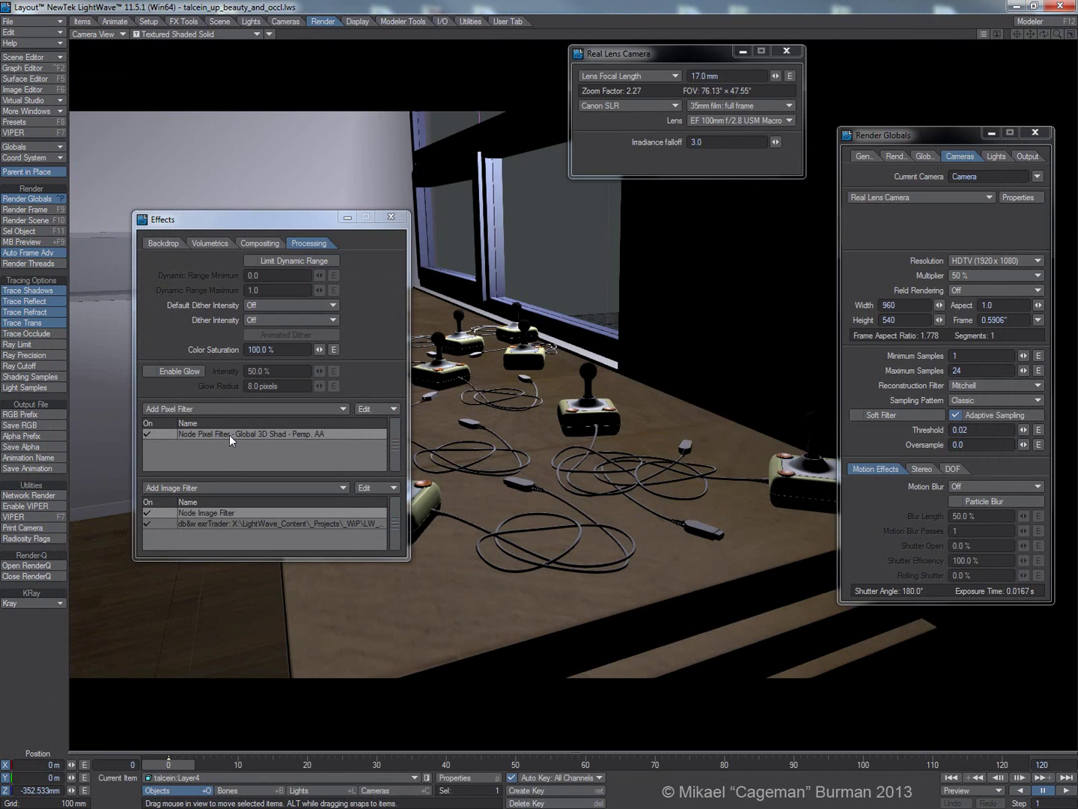
{"action": "double_click", "coordinate": [229, 434]}
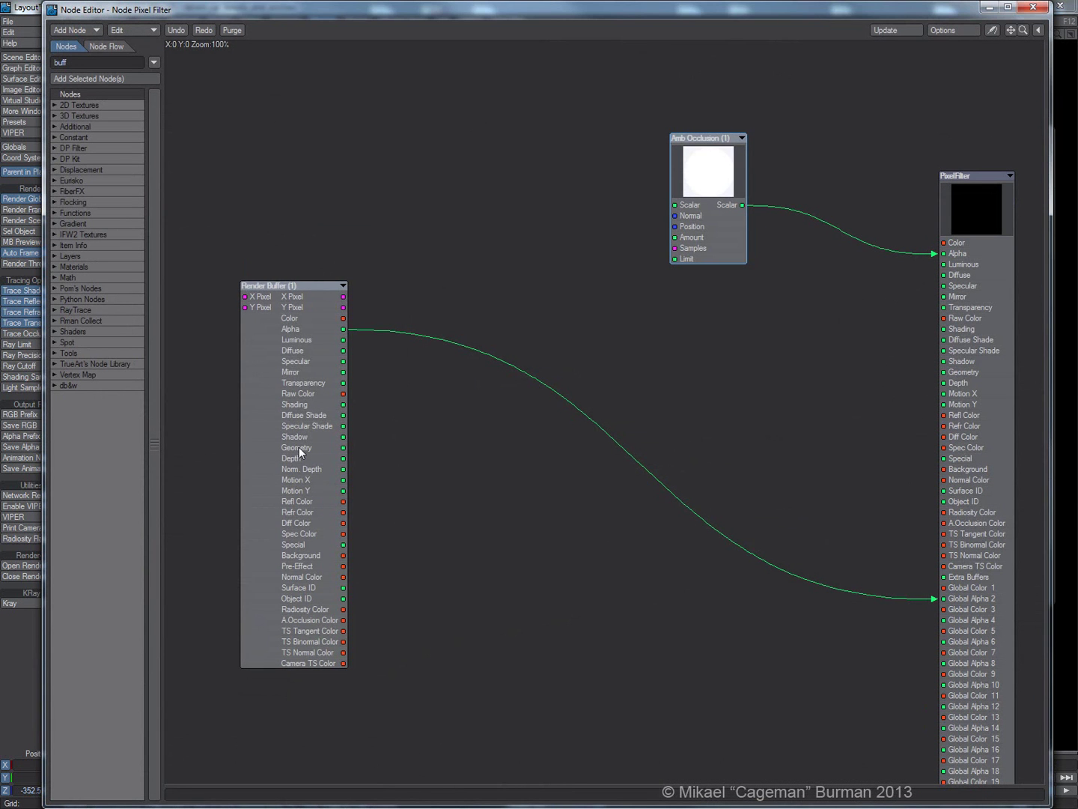
{"action": "left_click_drag", "start_coordinate": [282, 336], "coordinate": [295, 308]}
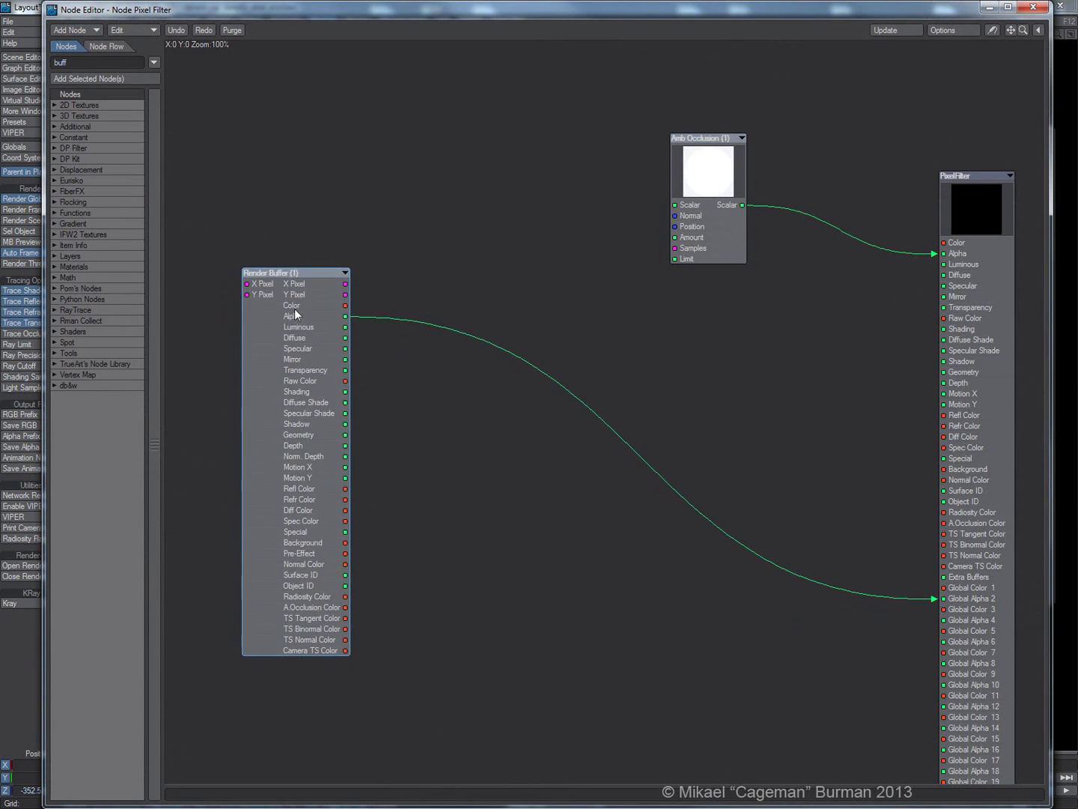
{"action": "left_click_drag", "start_coordinate": [717, 205], "coordinate": [725, 187]}
{"action": "left_click_drag", "start_coordinate": [293, 330], "coordinate": [293, 320]}
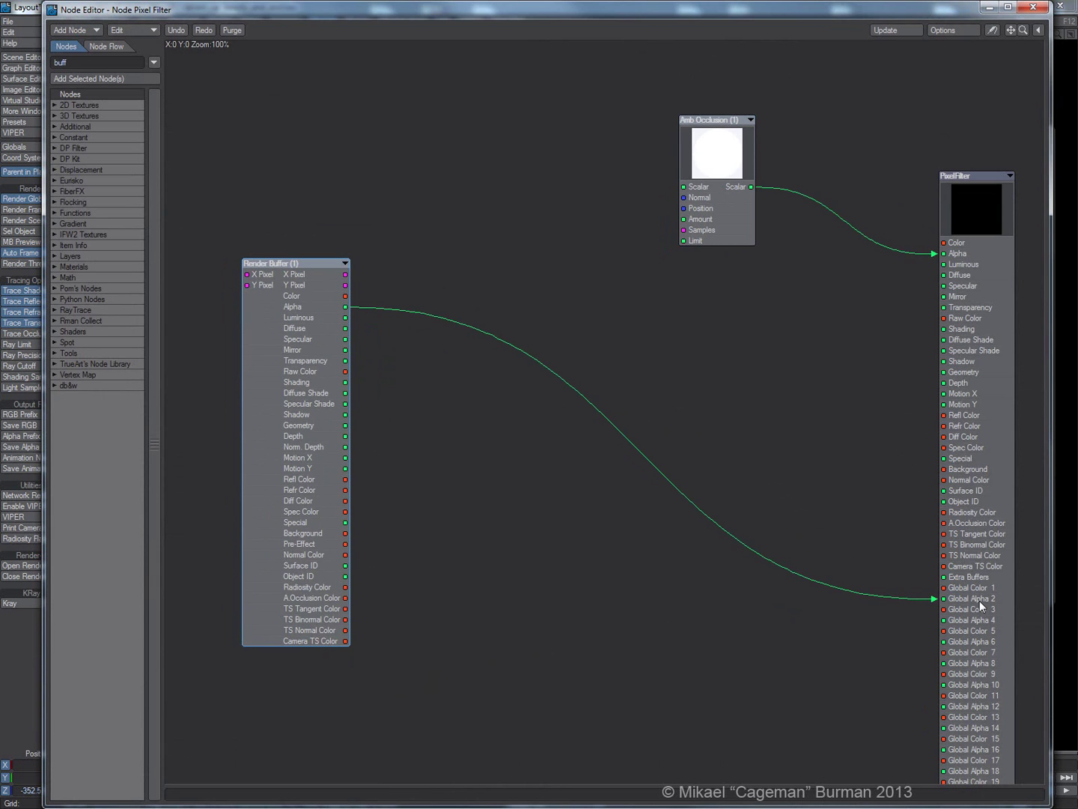
{"action": "left_click_drag", "start_coordinate": [711, 162], "coordinate": [719, 155]}
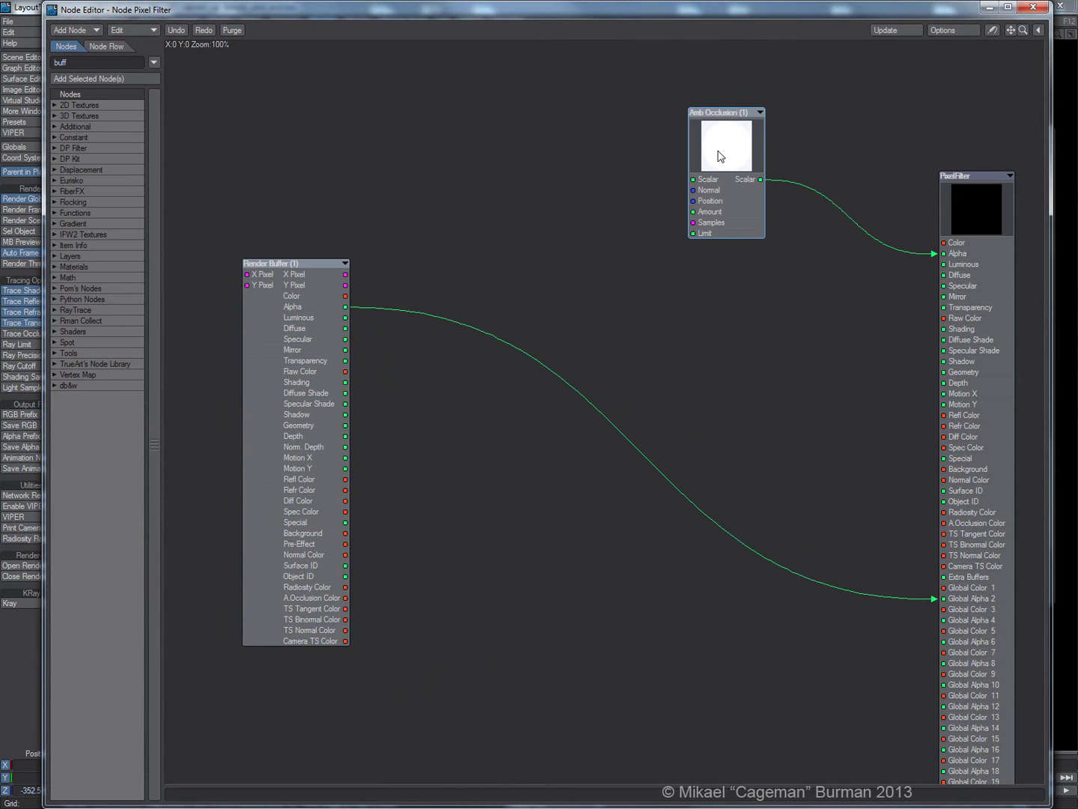
{"action": "left_click_drag", "start_coordinate": [737, 137], "coordinate": [778, 143]}
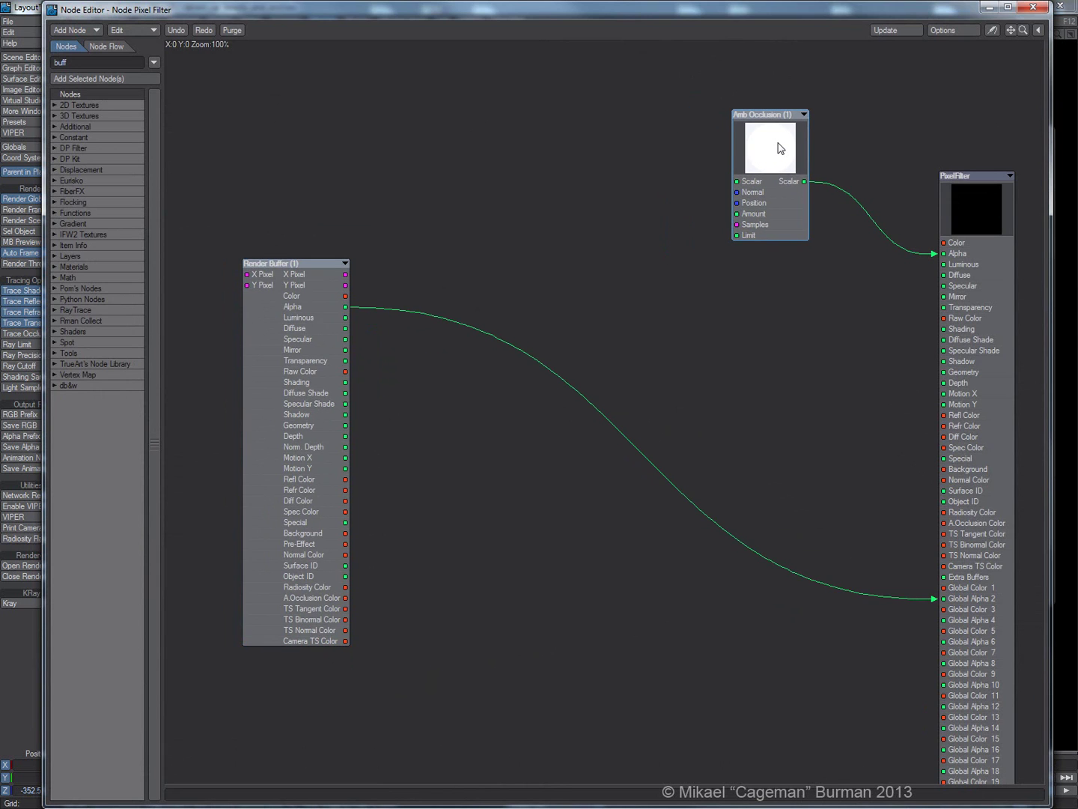
{"action": "left_click_drag", "start_coordinate": [297, 355], "coordinate": [293, 350]}
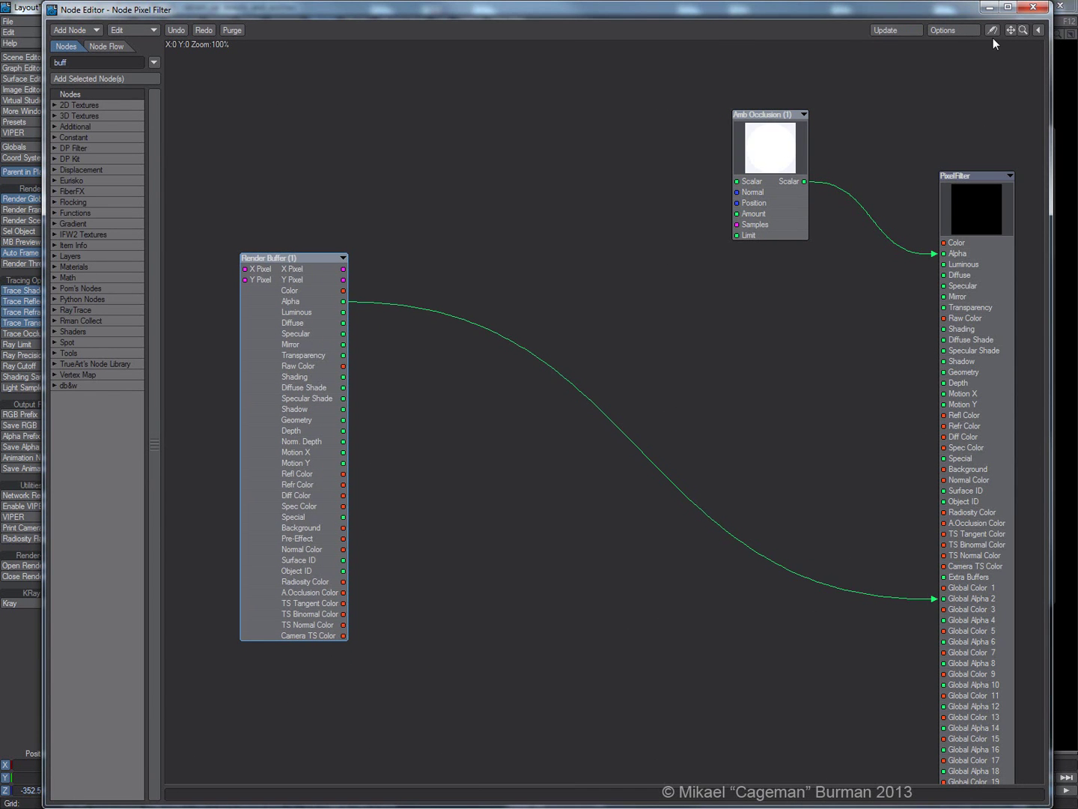
{"action": "left_click", "coordinate": [1033, 7]}
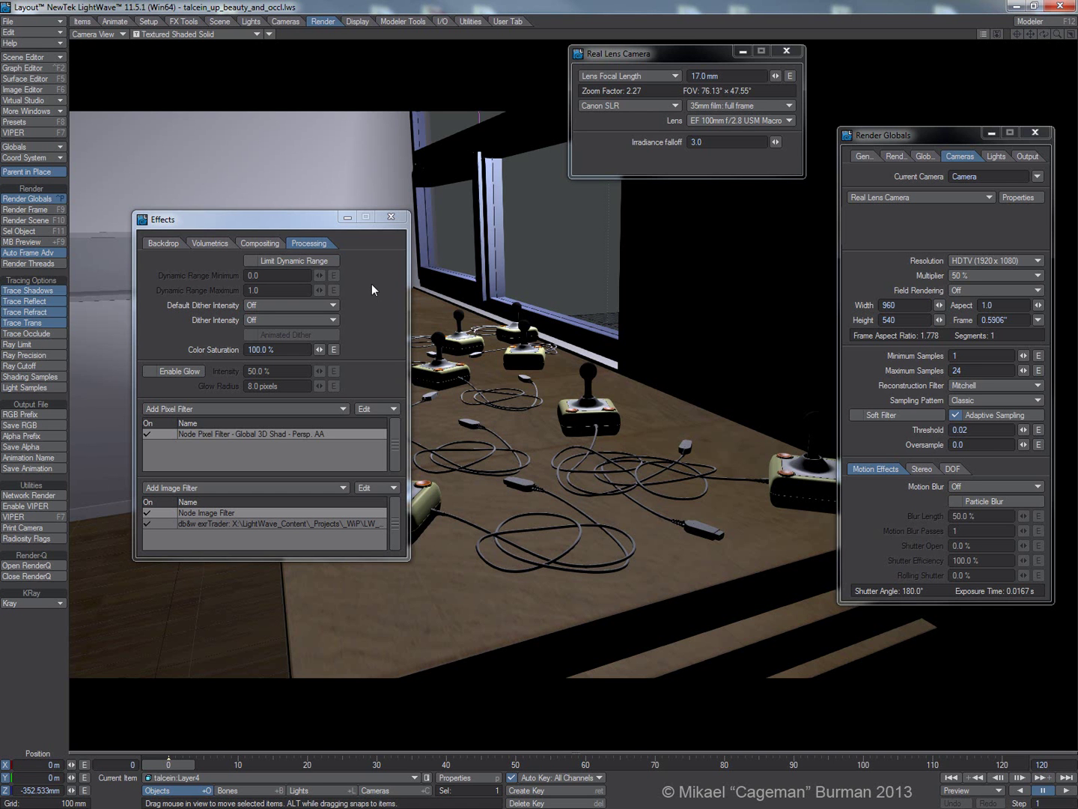
- Review Render Globals Output: RGB as LW_PNG32 Beauty, alpha as LW_PNG24 Occlusion
{"action": "left_click", "coordinate": [1027, 158]}
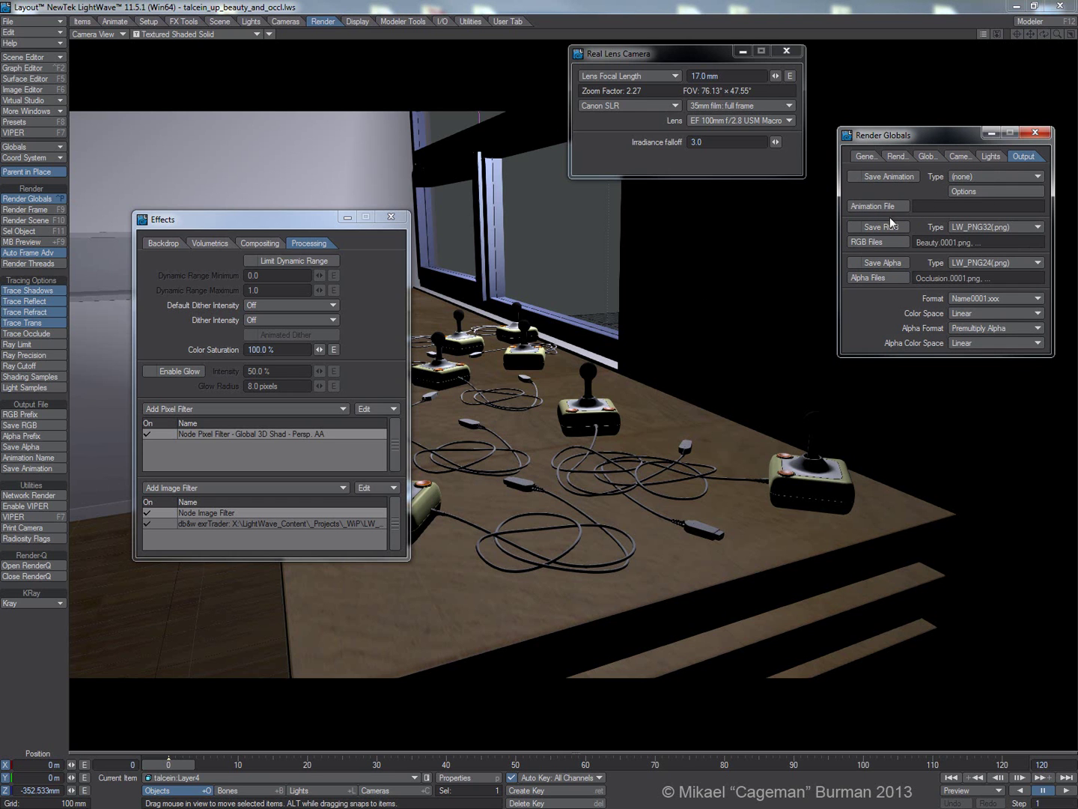
{"action": "left_click", "coordinate": [209, 524]}
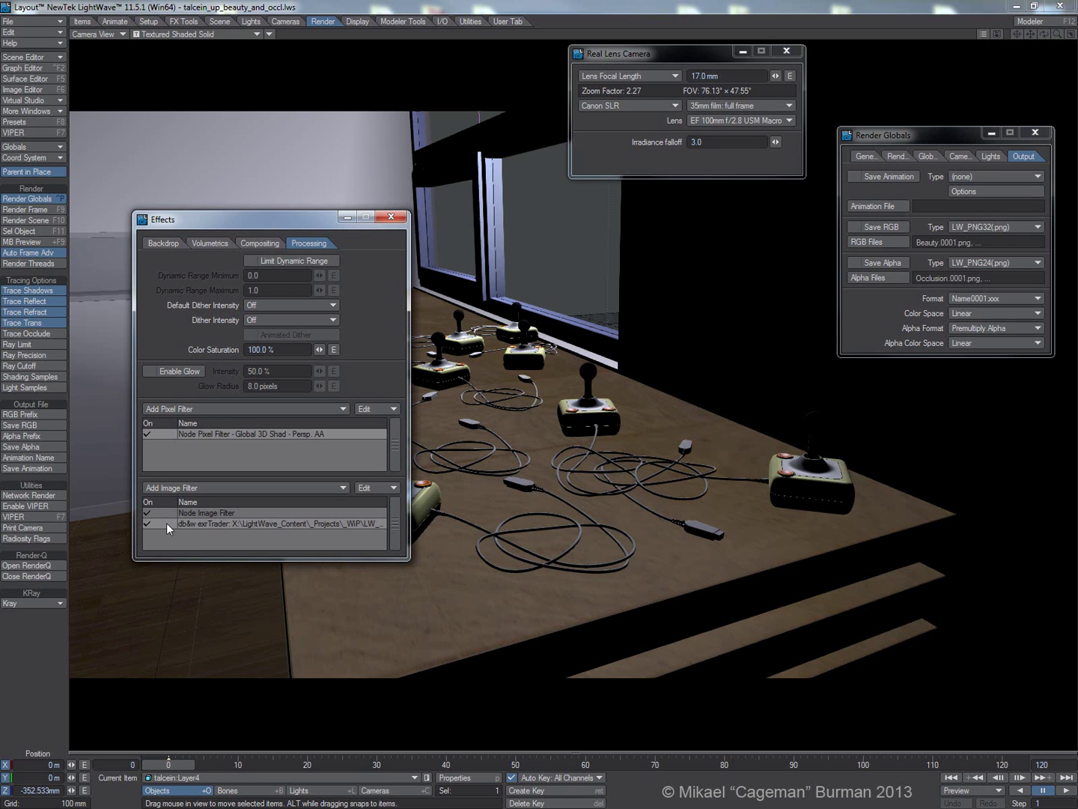
- Set exrTrader to save only the Alpha buffer, as an OpenEXR layer named Occlusion
{"action": "double_click", "coordinate": [214, 525]}
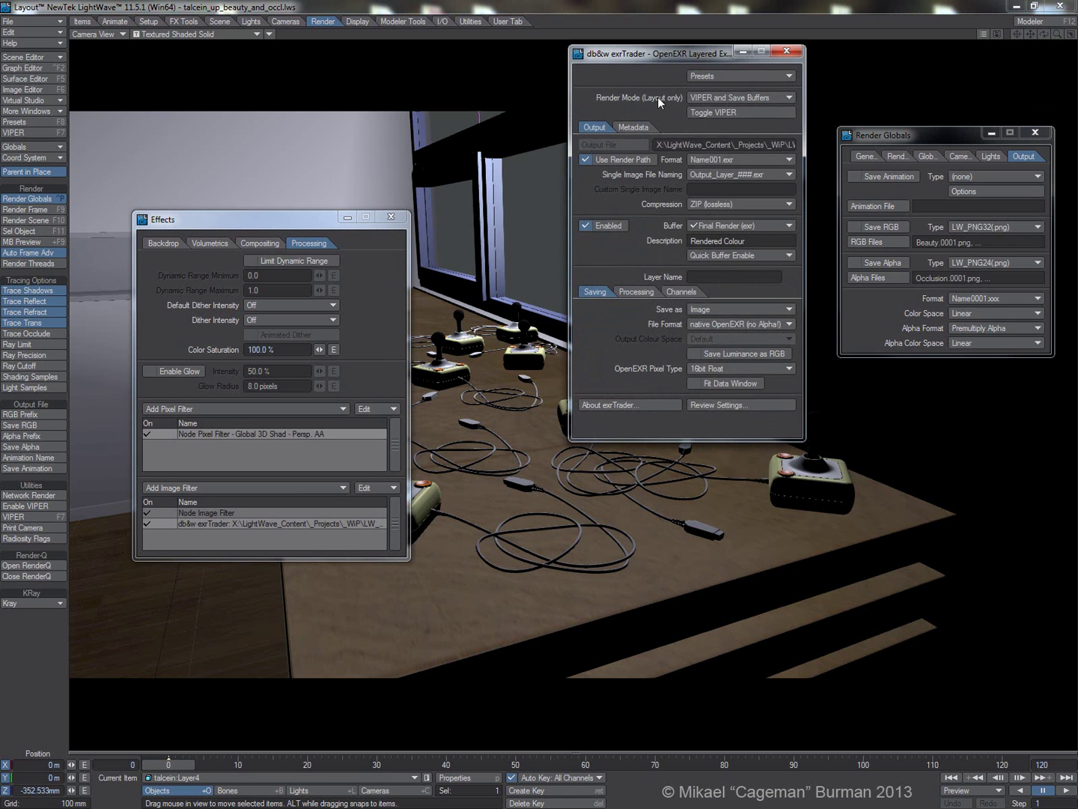
{"action": "left_click_drag", "start_coordinate": [662, 59], "coordinate": [556, 171]}
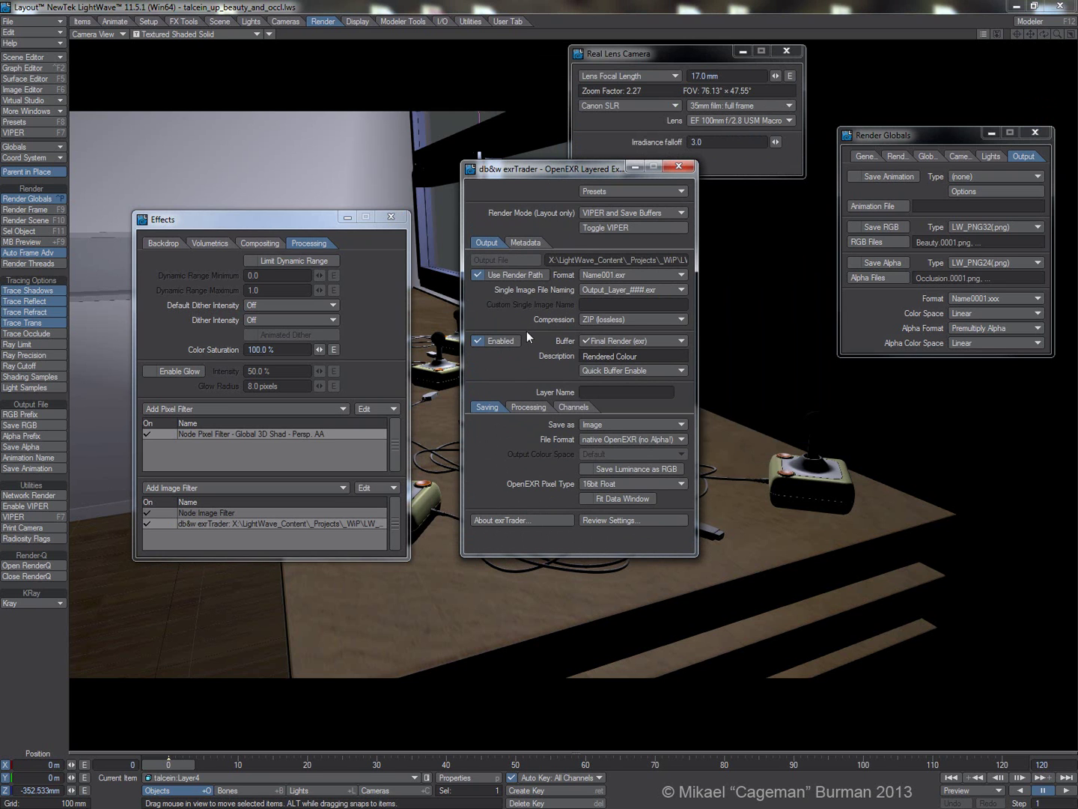
{"action": "left_click", "coordinate": [610, 336]}
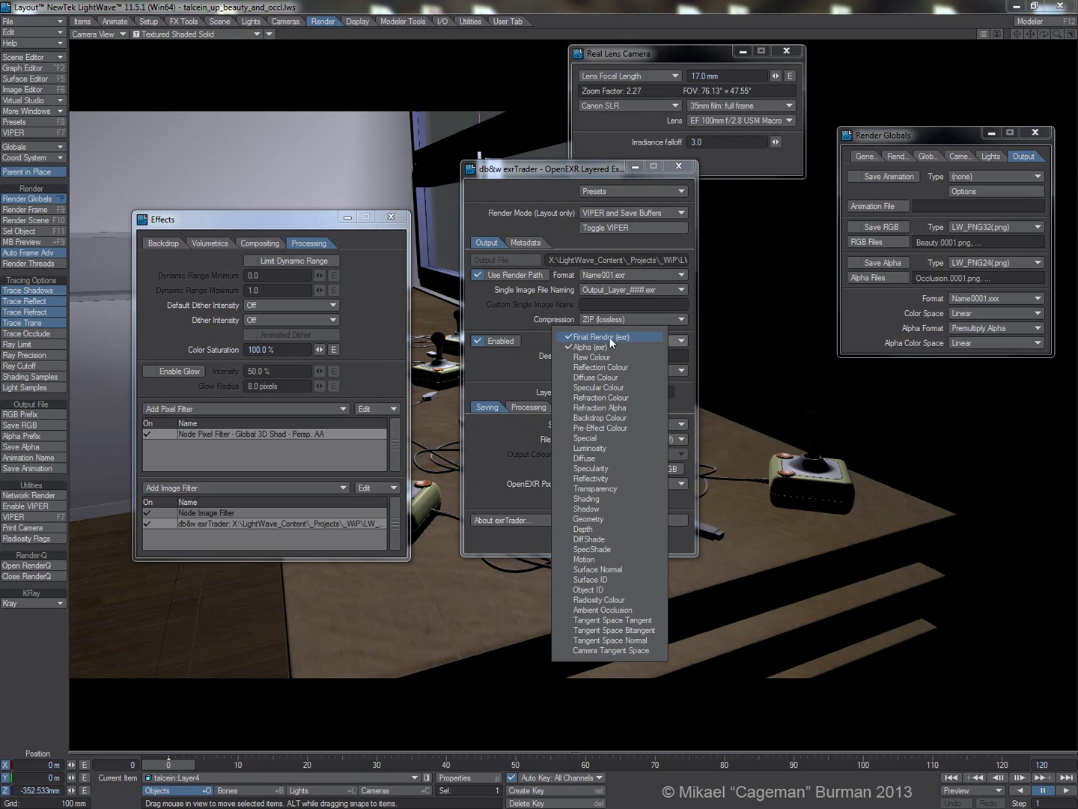
{"action": "left_click", "coordinate": [600, 348]}
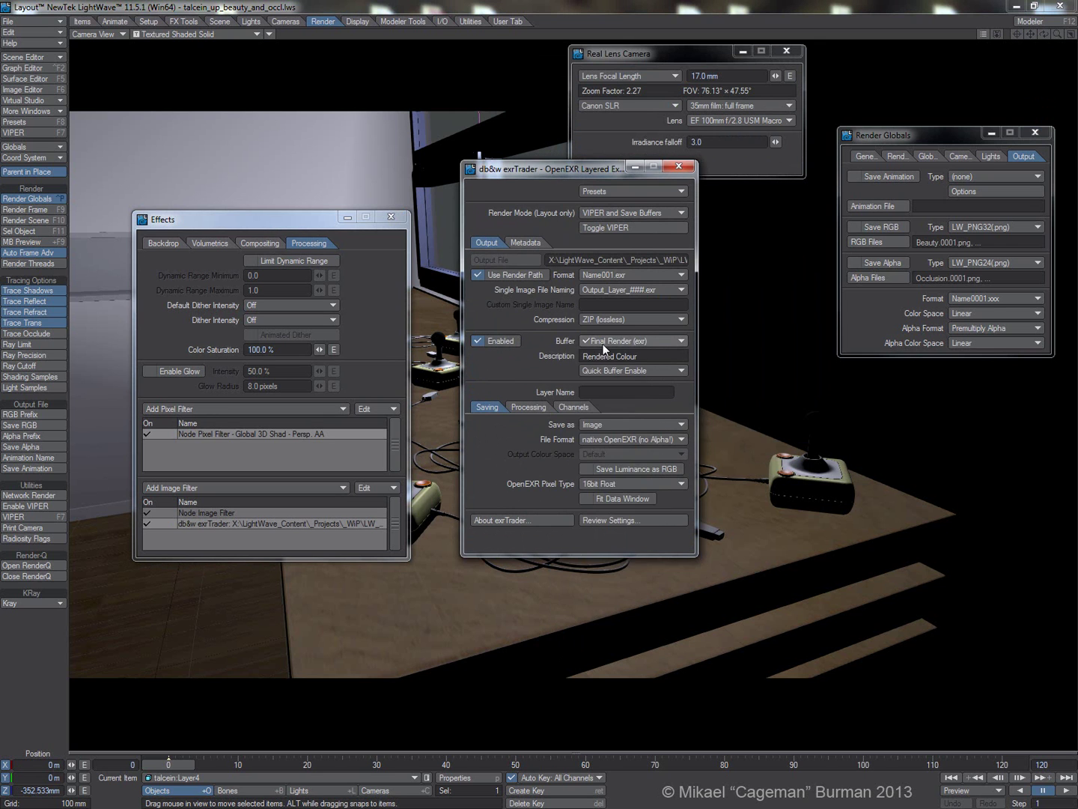
{"action": "left_click", "coordinate": [602, 348]}
{"action": "left_click", "coordinate": [603, 351]}
{"action": "left_click", "coordinate": [600, 342]}
{"action": "left_click", "coordinate": [597, 354]}
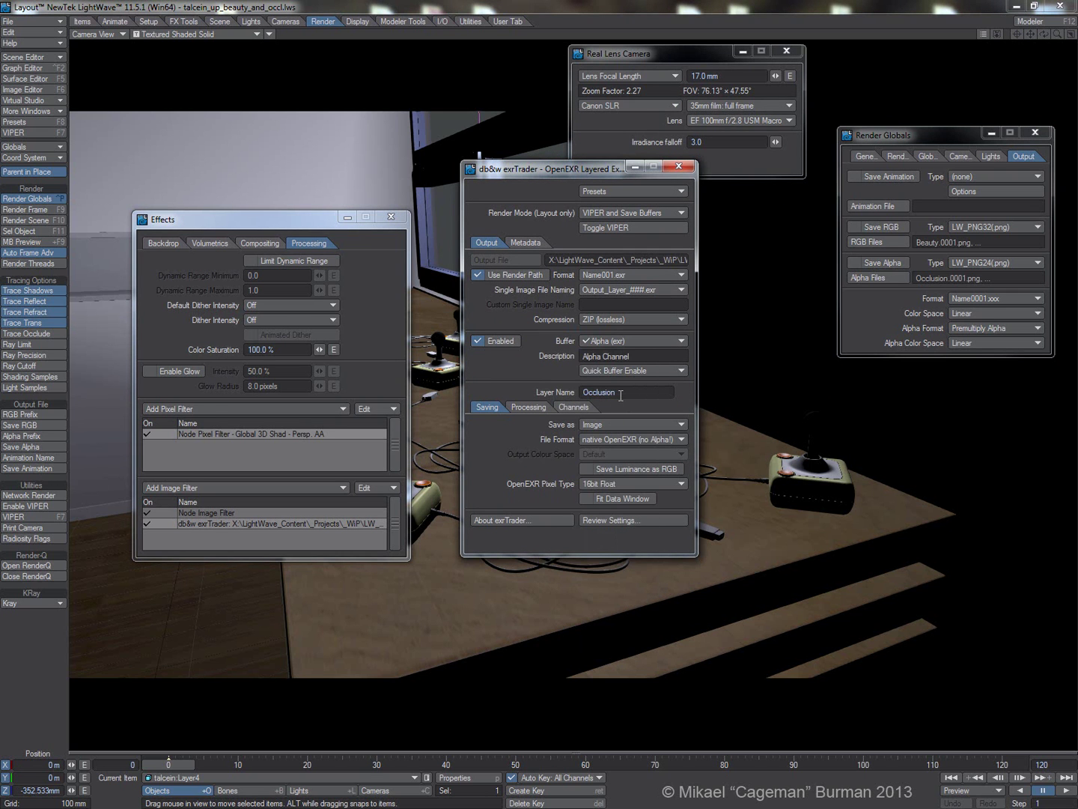
{"action": "left_click", "coordinate": [679, 166]}
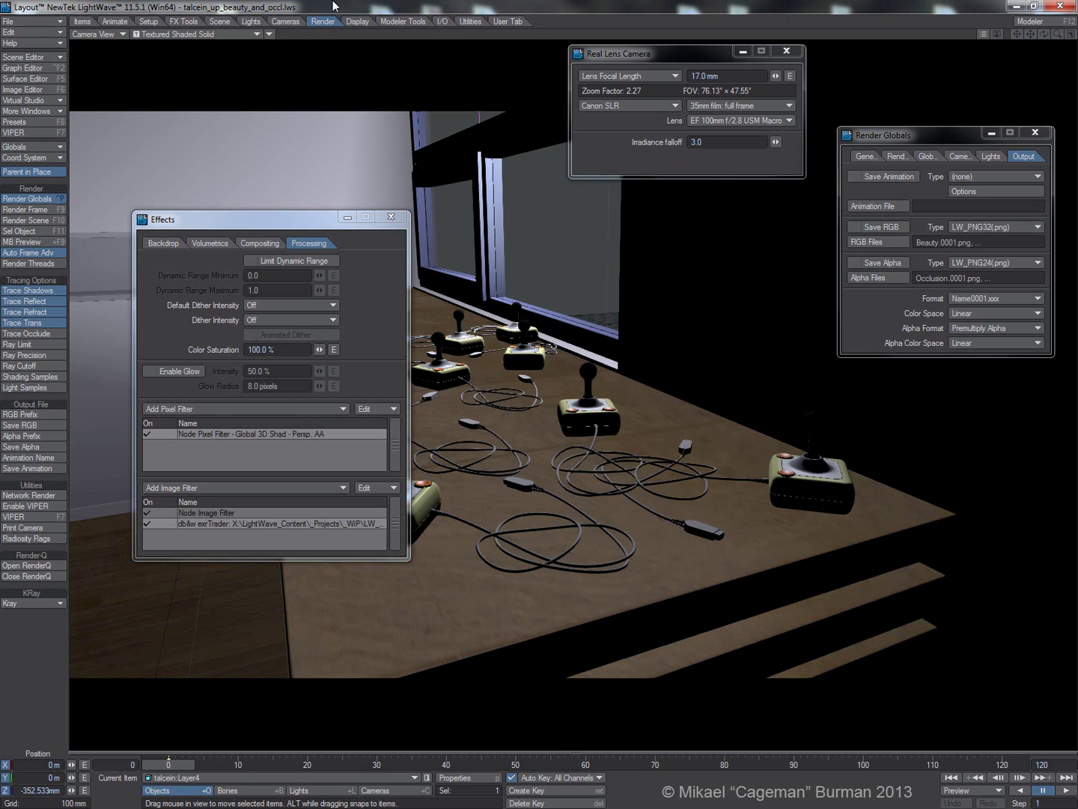
- Confirm exrTrader's Render Mode stays VIPER and Save Buffers
{"action": "double_click", "coordinate": [261, 523]}
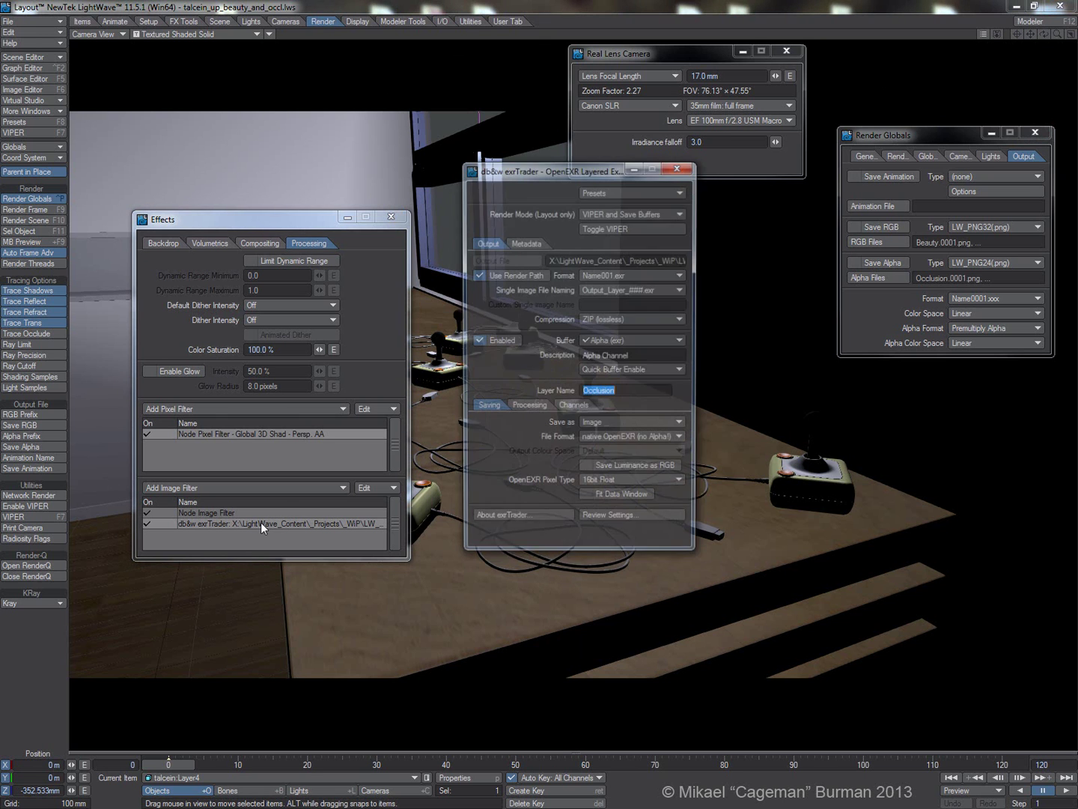
{"action": "left_click", "coordinate": [607, 212]}
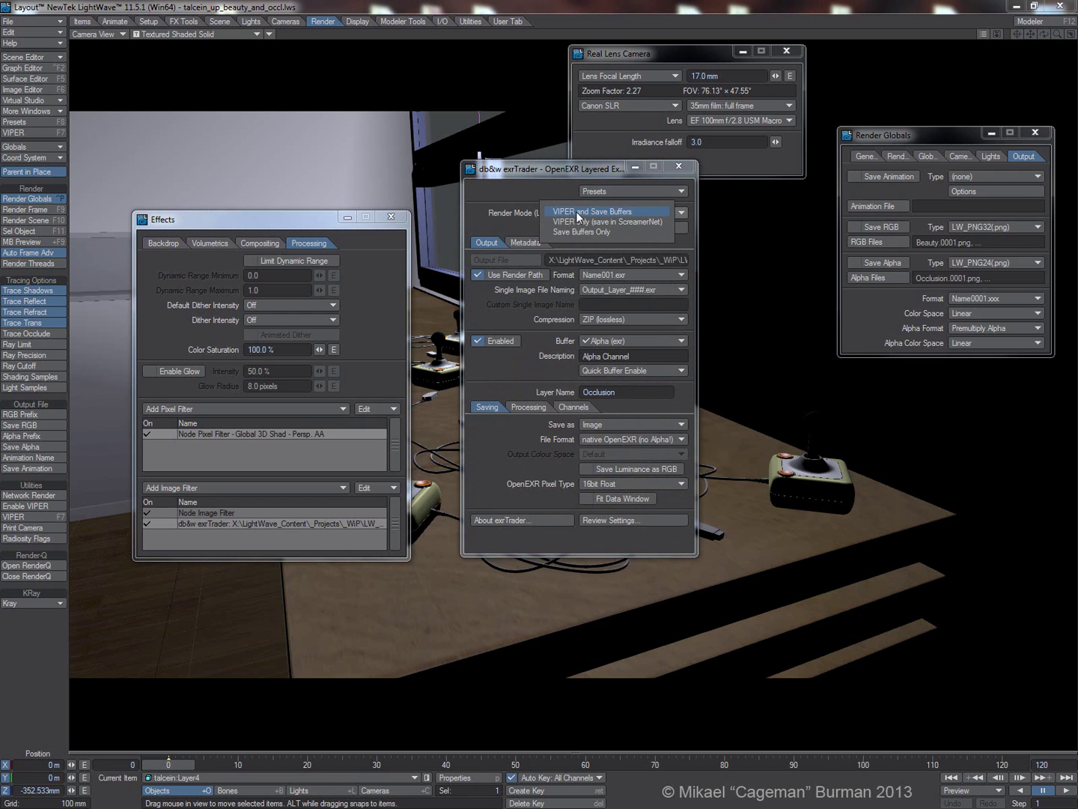
{"action": "left_click", "coordinate": [557, 178]}
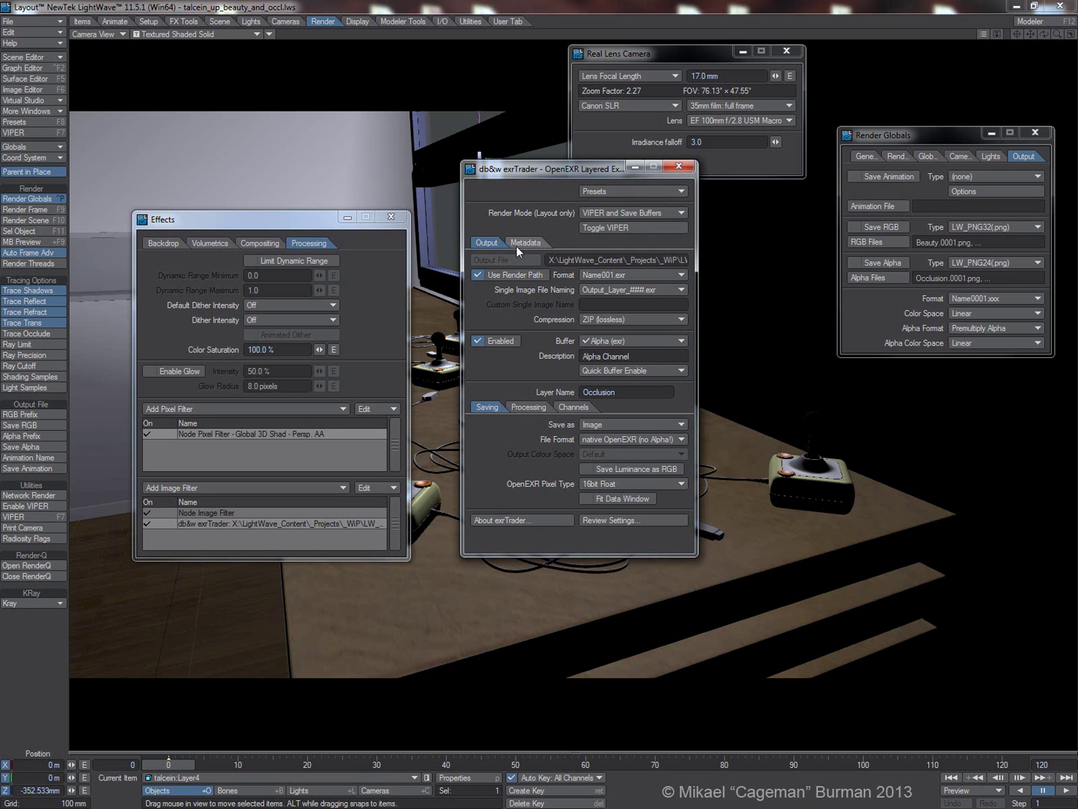
{"action": "left_click", "coordinate": [677, 167]}
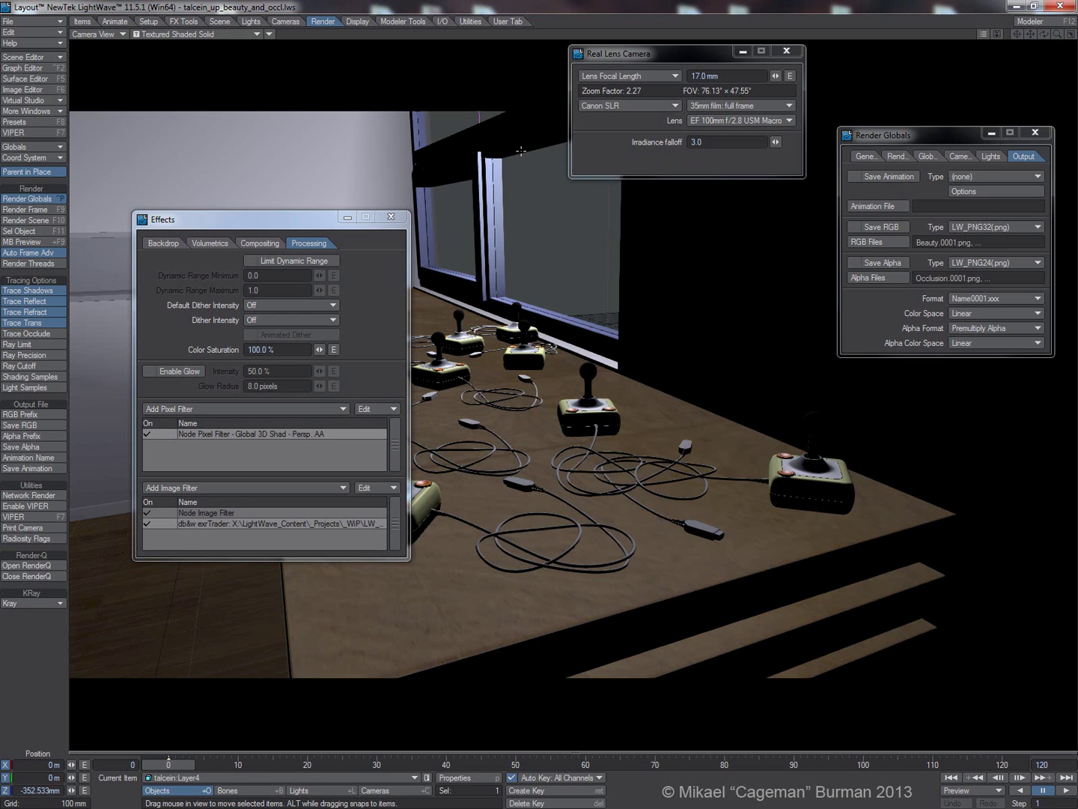
- Render frame 0 and view its white ambient-occlusion Alpha layer
{"action": "key", "text": "F9"}
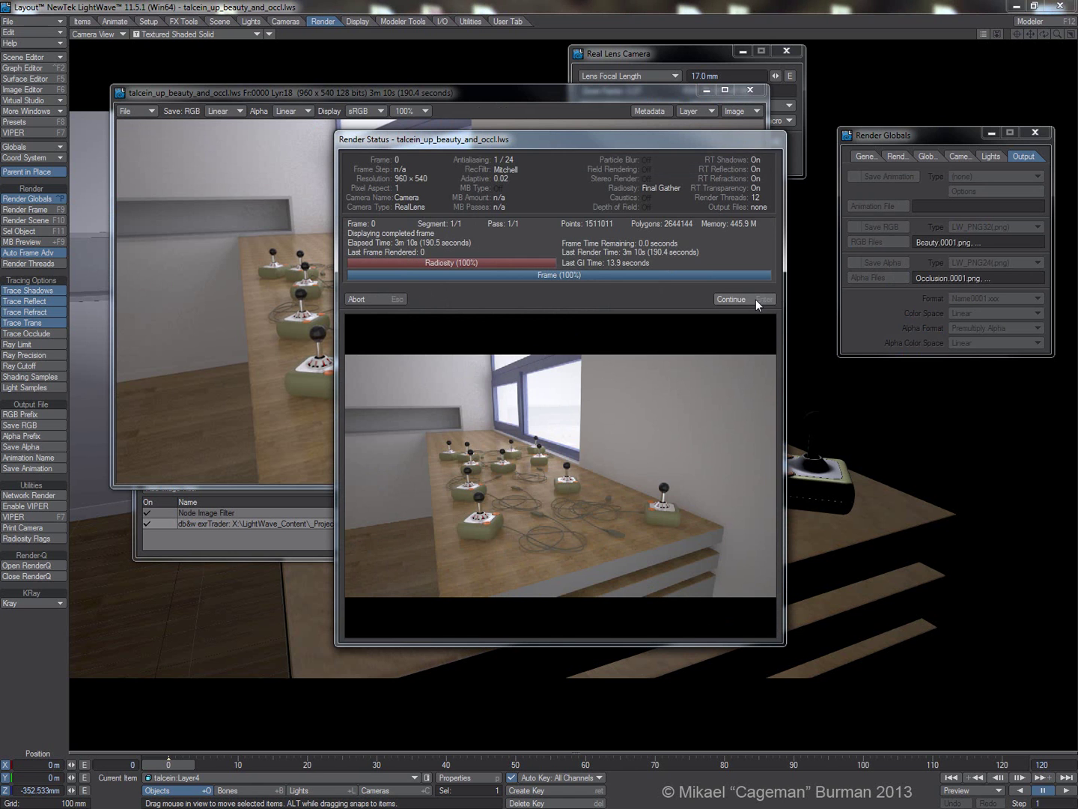
{"action": "left_click", "coordinate": [731, 299]}
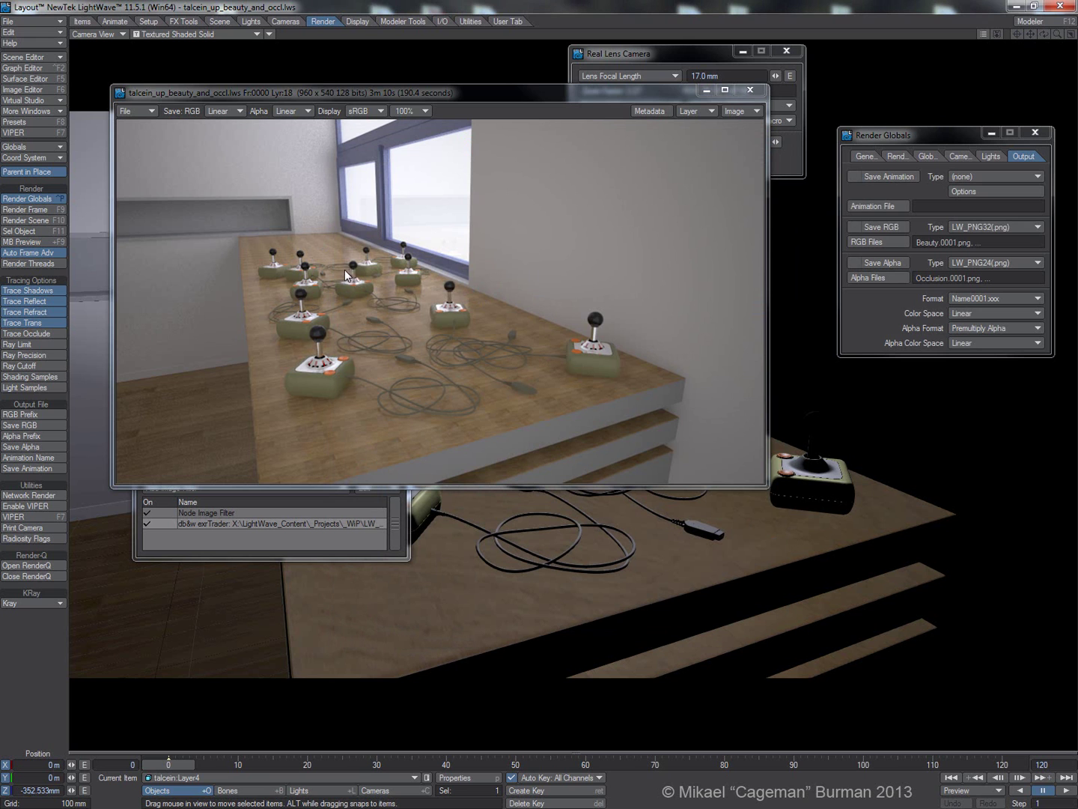
{"action": "left_click", "coordinate": [730, 113]}
{"action": "left_click", "coordinate": [731, 127]}
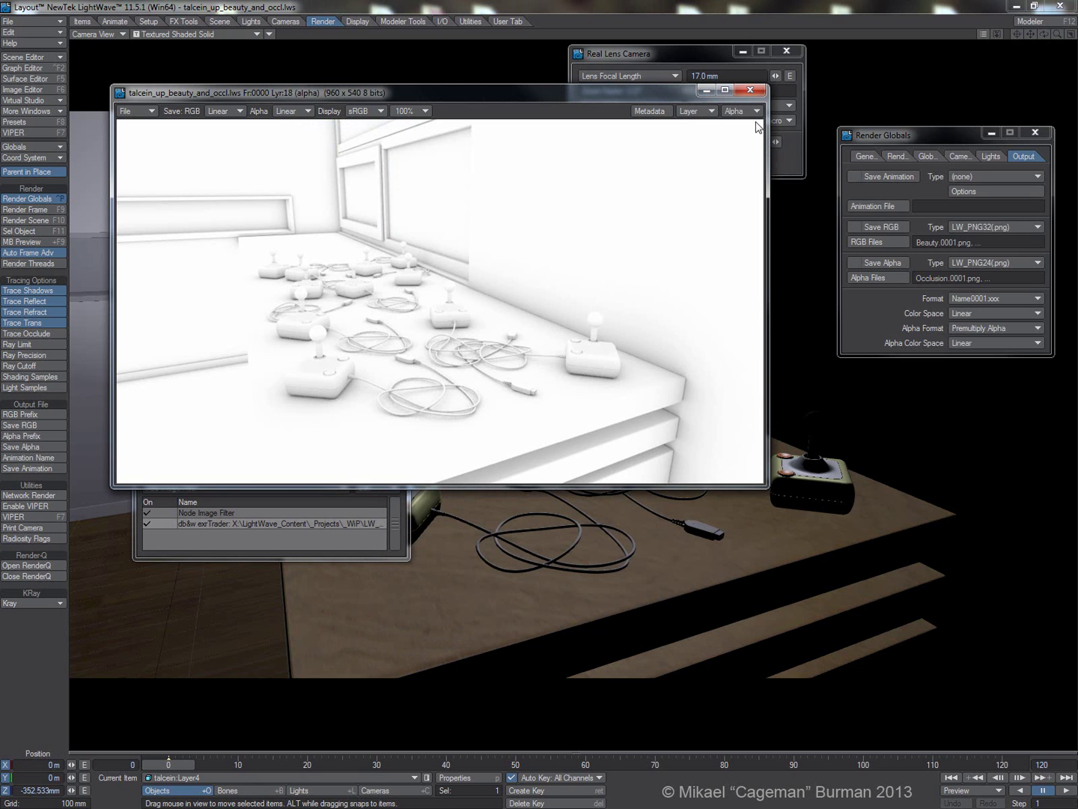
{"action": "key", "text": "alt+Tab"}
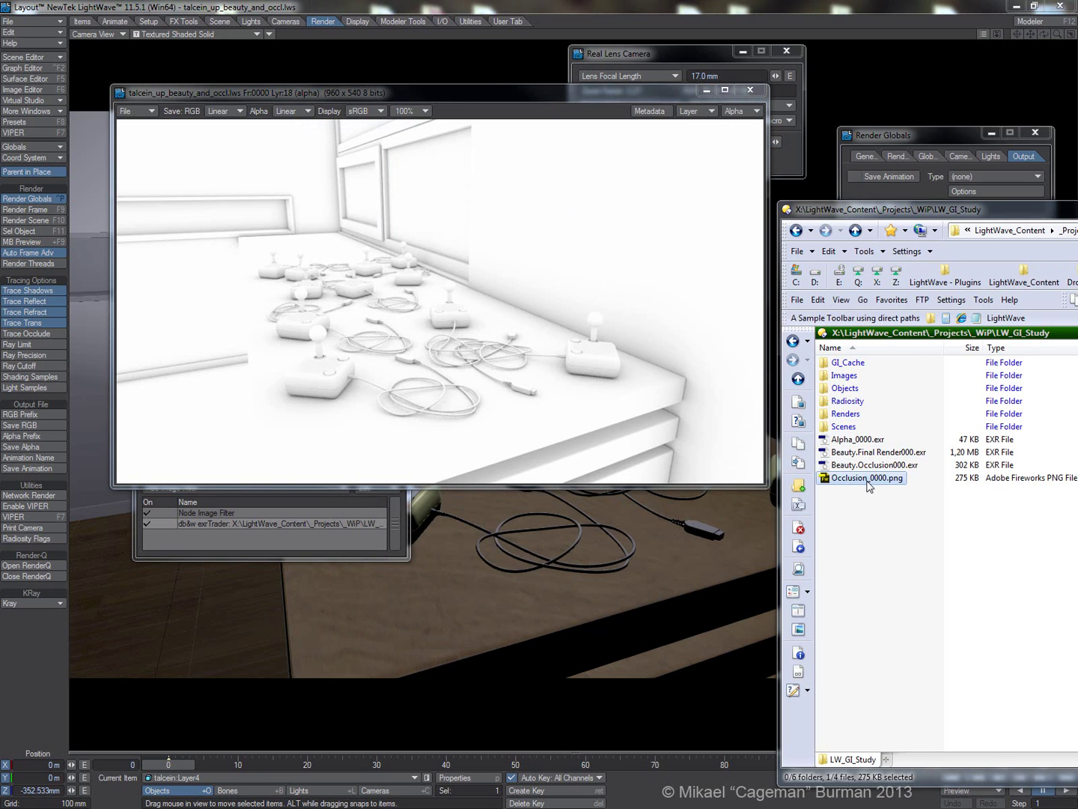
- Delete Occlusion_0000.png and its Loader, then load Alpha_0000.exr and Beauty.Final Render000.exr
{"action": "key", "text": "Delete"}
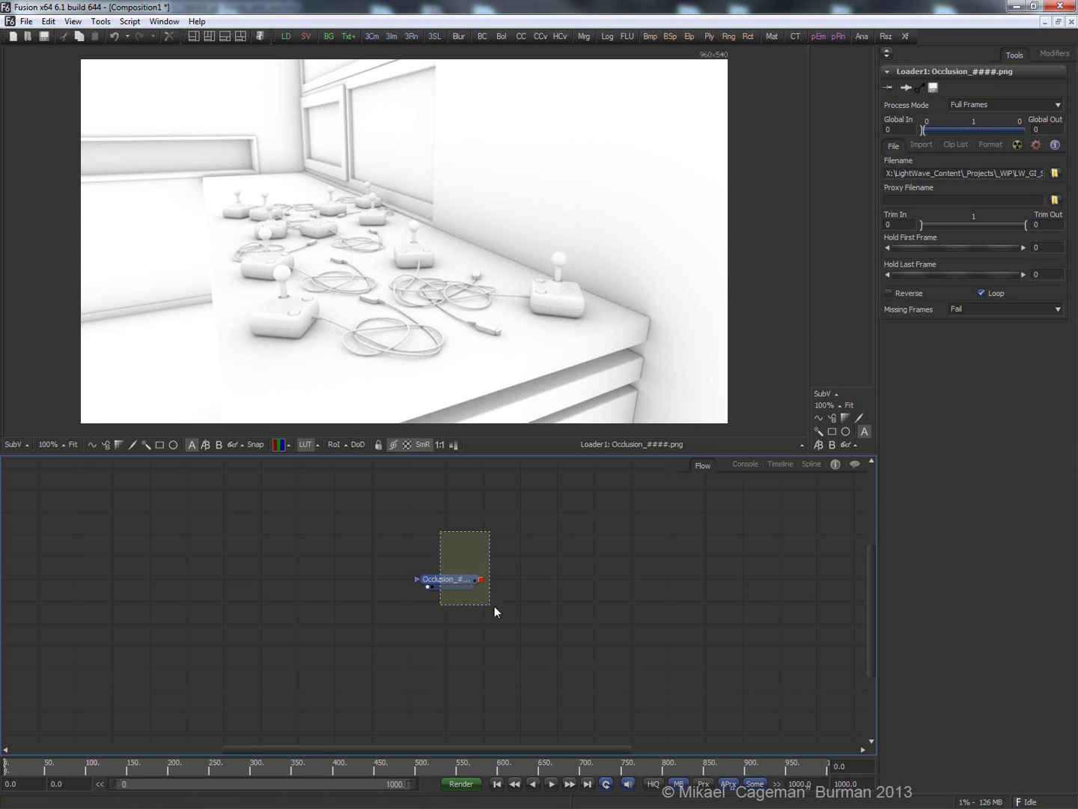
{"action": "key", "text": "Delete"}
{"action": "key", "text": "alt+Tab"}
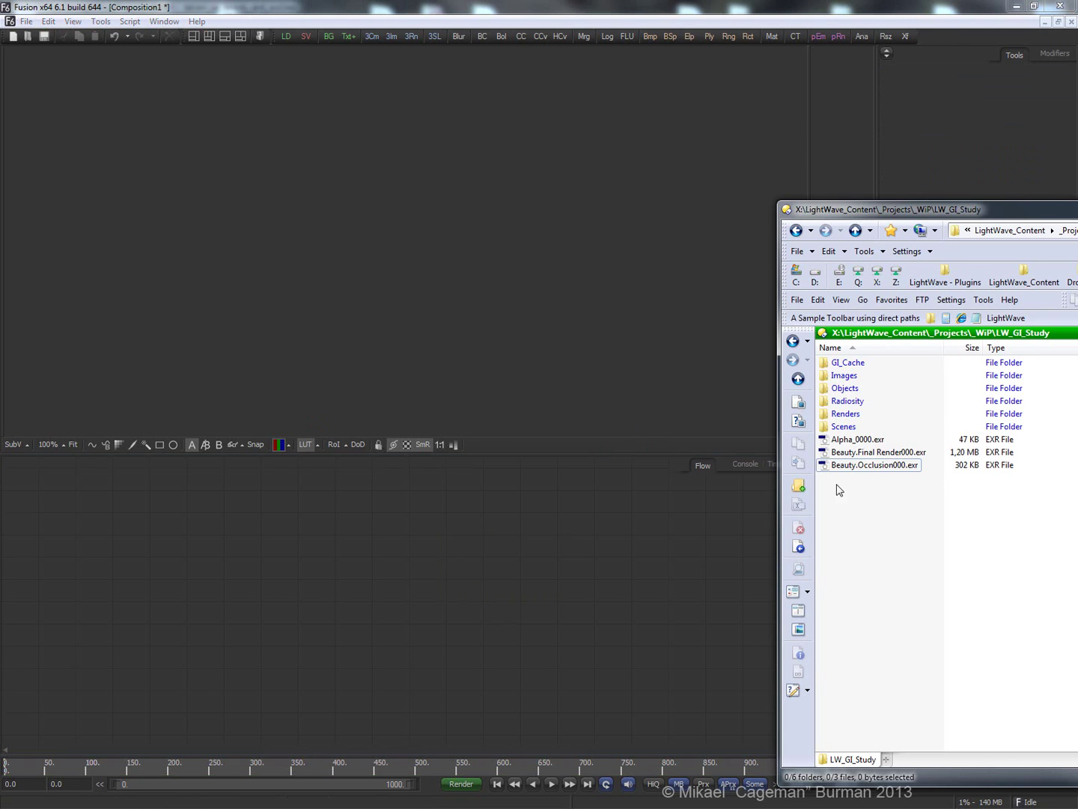
{"action": "left_click_drag", "start_coordinate": [844, 446], "coordinate": [610, 596]}
- Add a loader for Beauty.Occlusion000.exr, then view the Beauty.Final Render and occlusion images
{"action": "left_click", "coordinate": [482, 565]}
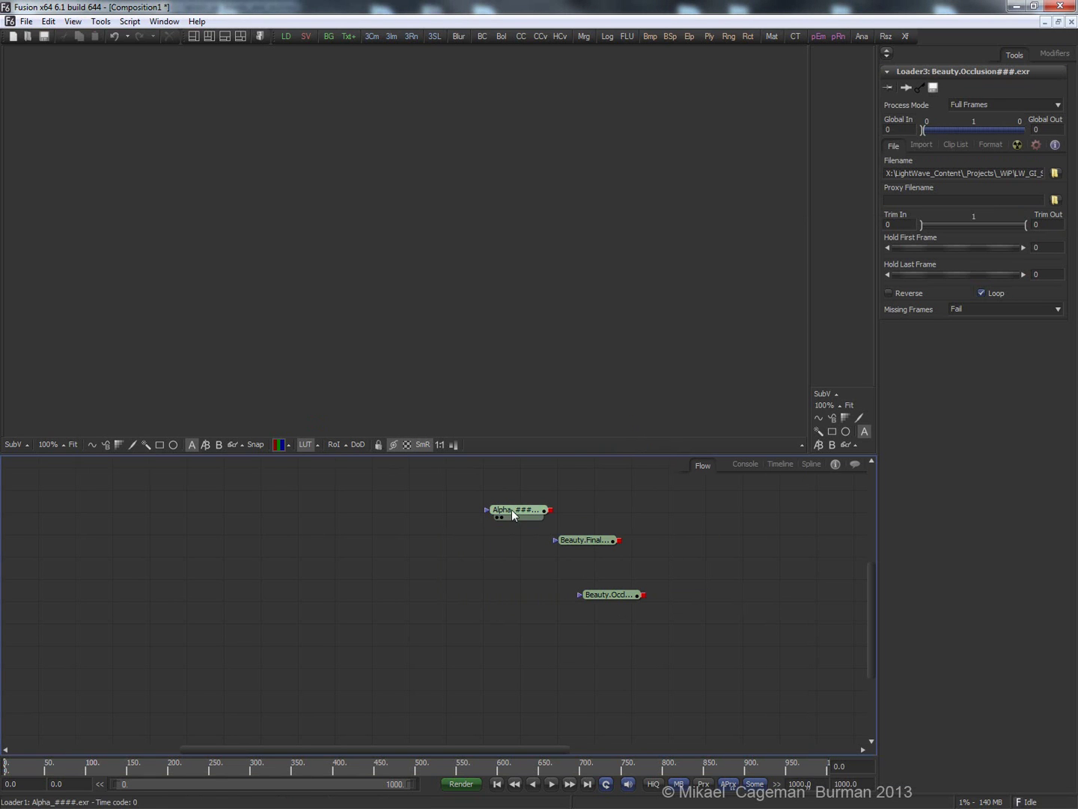
{"action": "left_click_drag", "start_coordinate": [511, 509], "coordinate": [373, 287]}
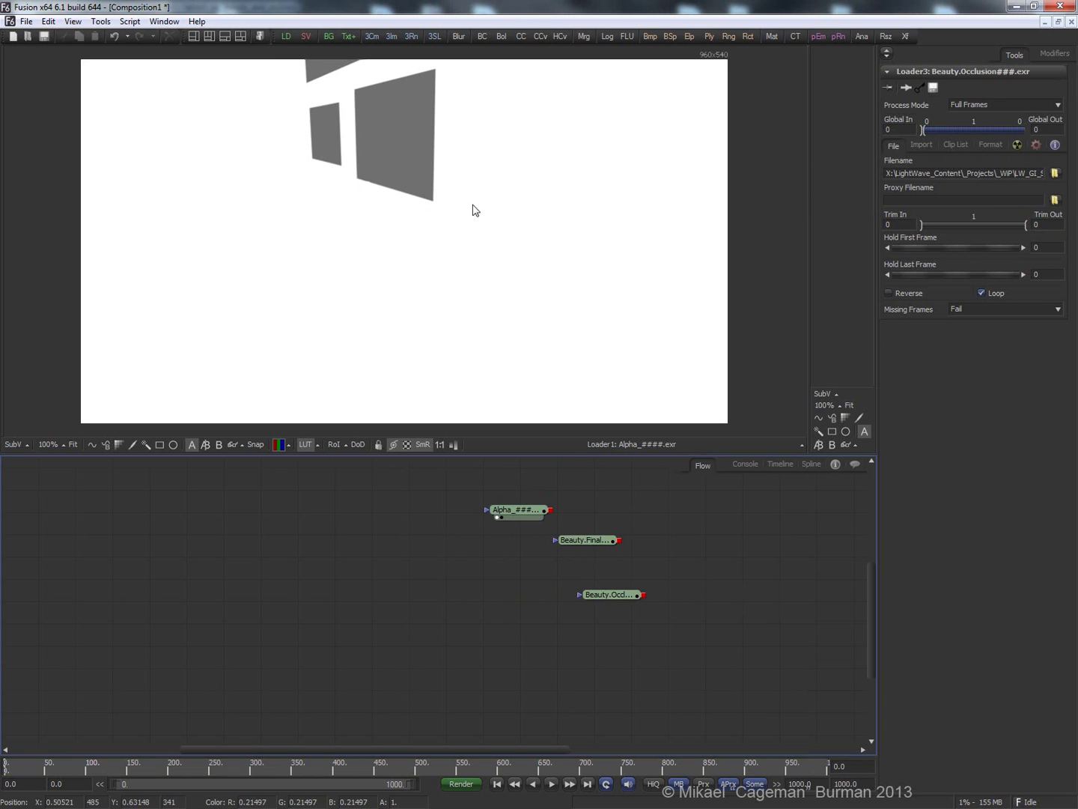
{"action": "left_click", "coordinate": [593, 542]}
{"action": "key", "text": "1"}
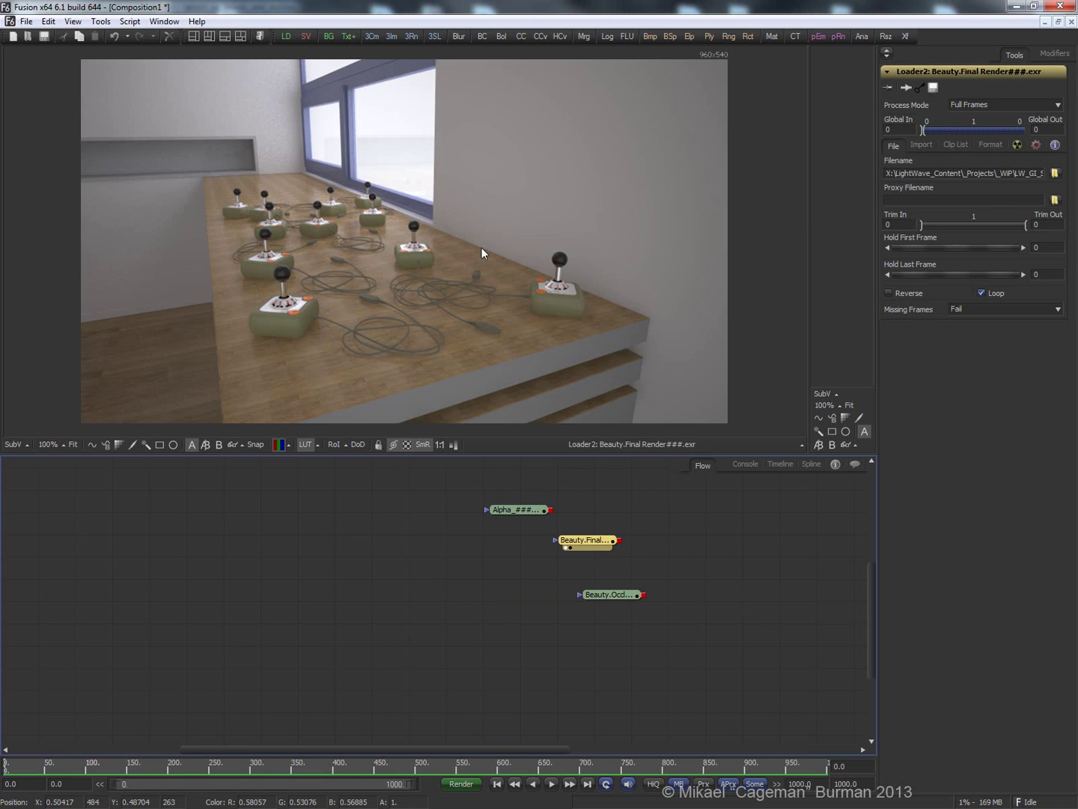
{"action": "left_click", "coordinate": [604, 597]}
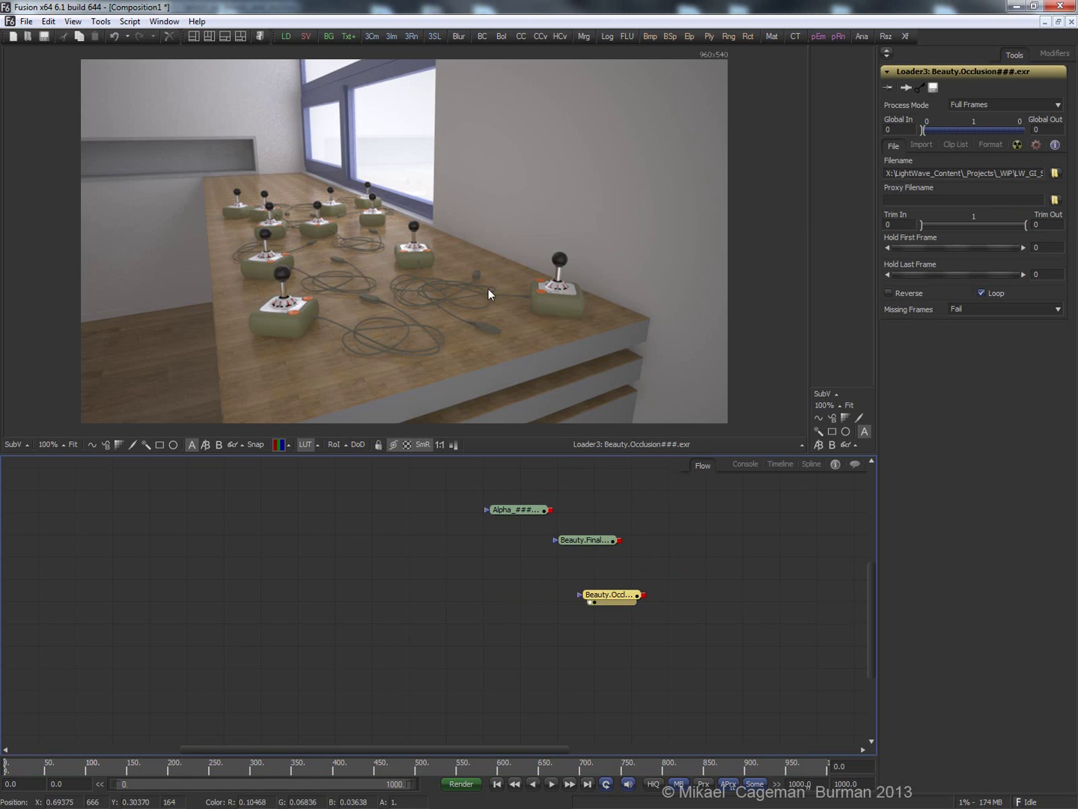
{"action": "key", "text": "1"}
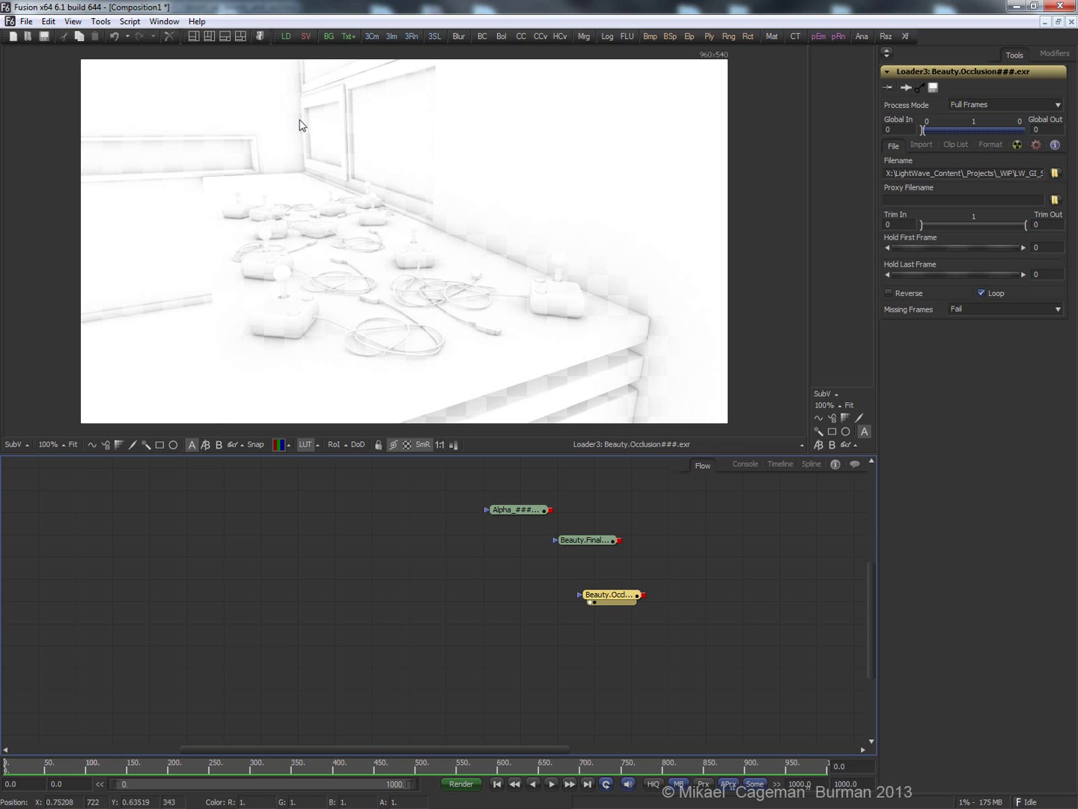
- Untick the Alpha channel in Loader3's Format channel list
{"action": "left_click", "coordinate": [991, 146]}
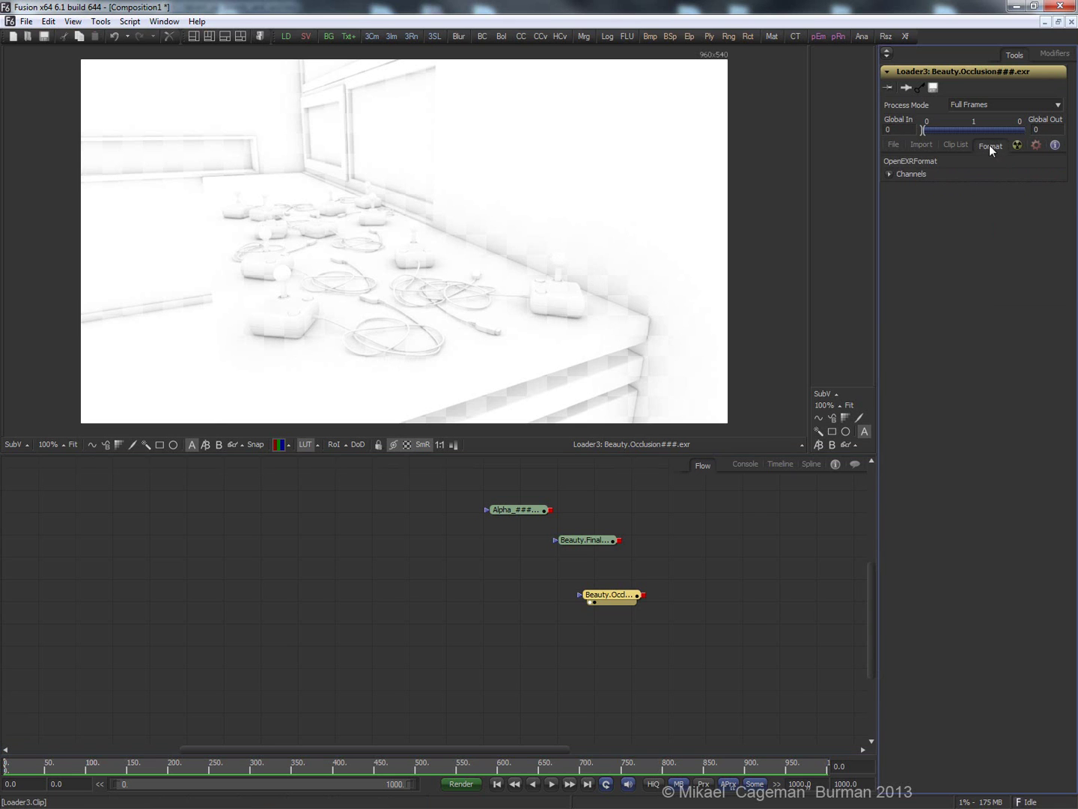
{"action": "left_click", "coordinate": [888, 174]}
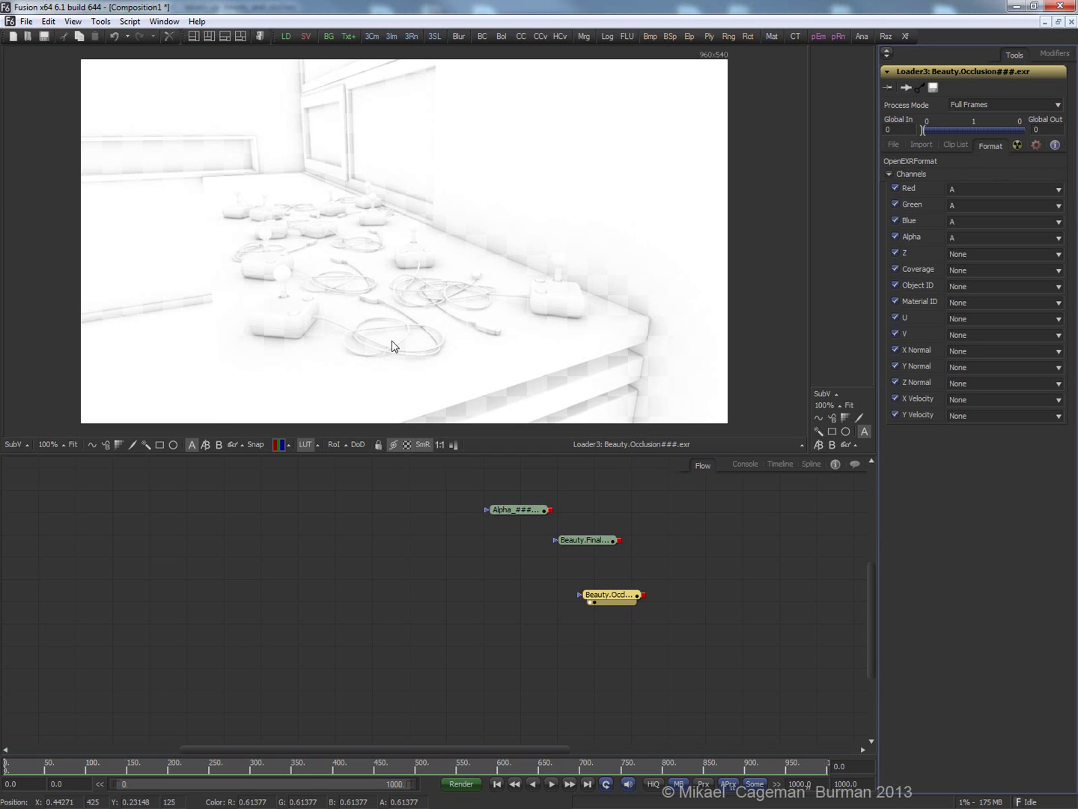
{"action": "left_click", "coordinate": [906, 236]}
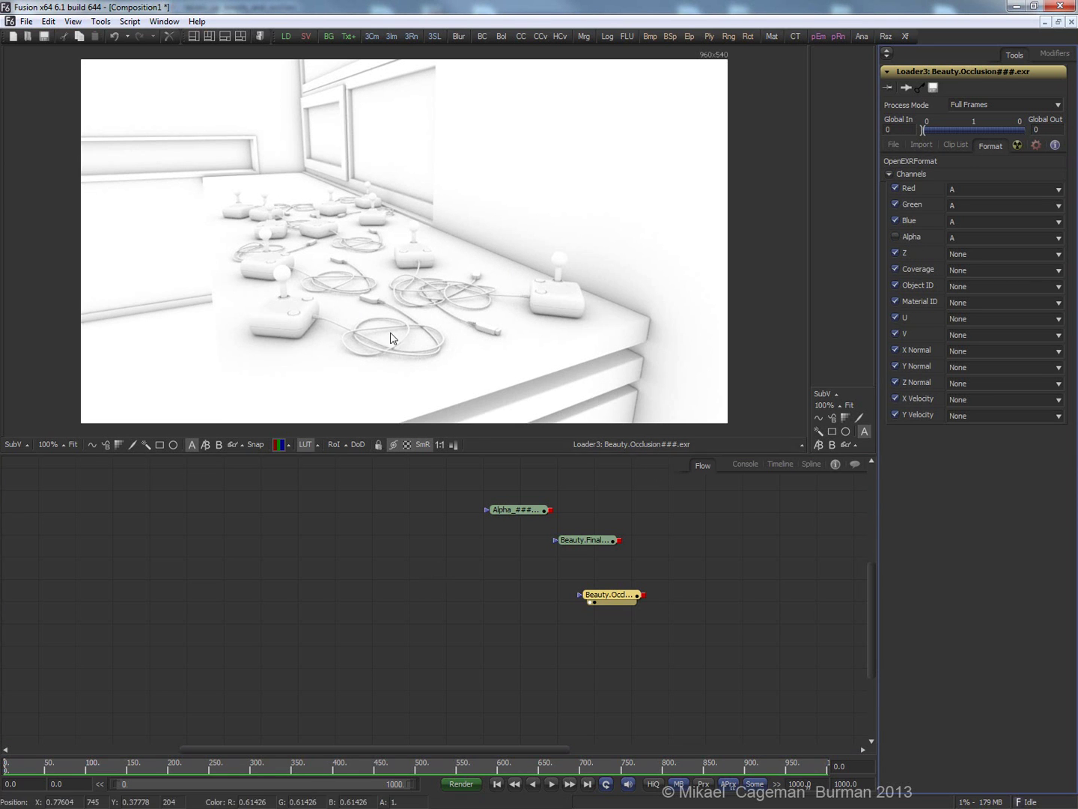
{"action": "middle_click_drag", "start_coordinate": [378, 529], "coordinate": [327, 552]}
{"action": "left_click", "coordinate": [327, 553]}
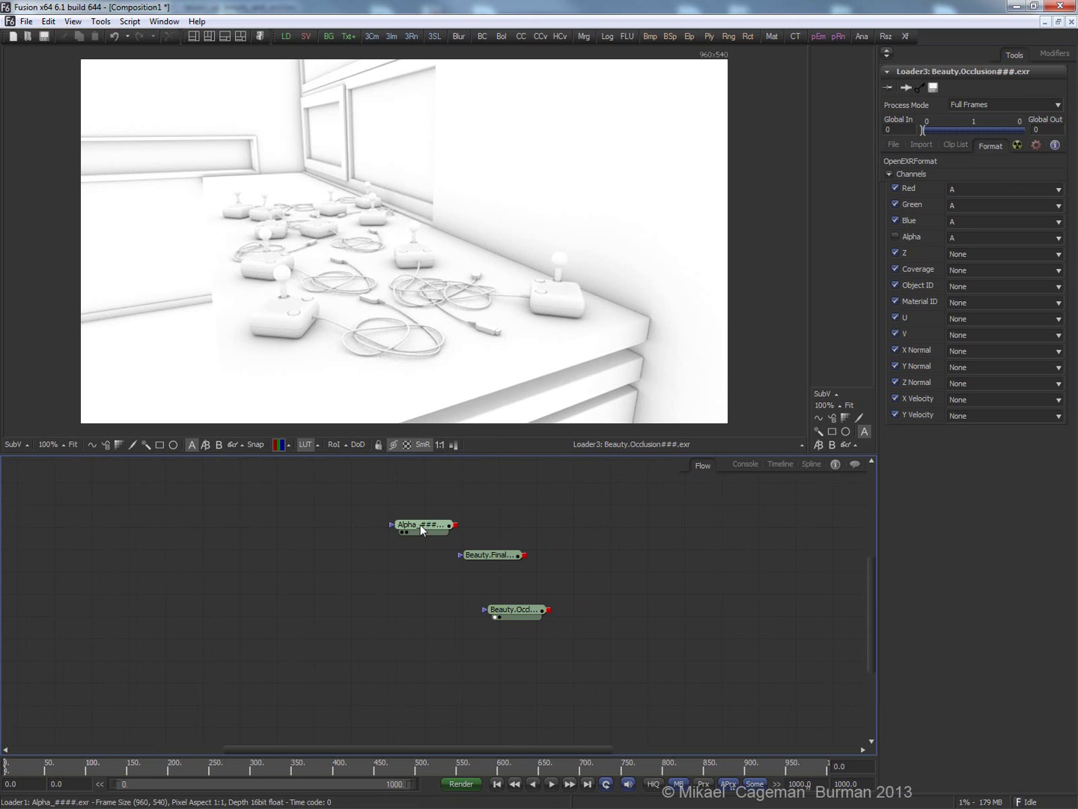
- Show the Beauty.Final render in the viewer and minimize Fusion
{"action": "middle_click_drag", "start_coordinate": [249, 517], "coordinate": [359, 516]}
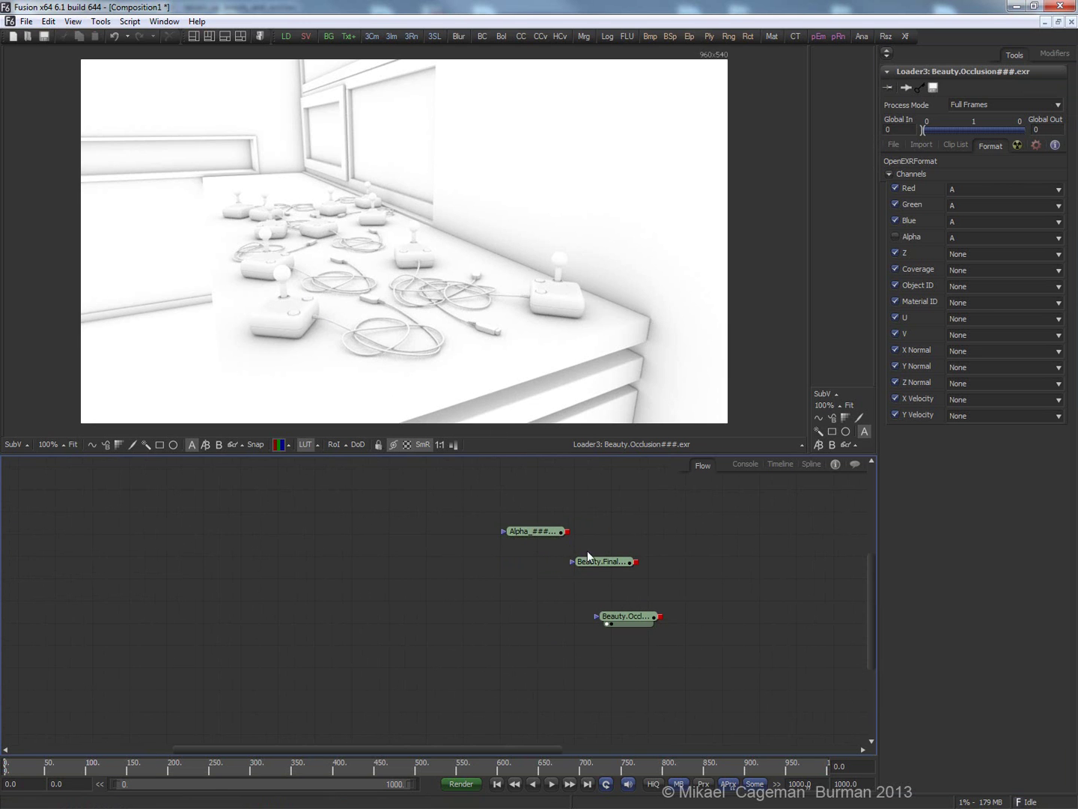
{"action": "left_click_drag", "start_coordinate": [599, 561], "coordinate": [494, 255]}
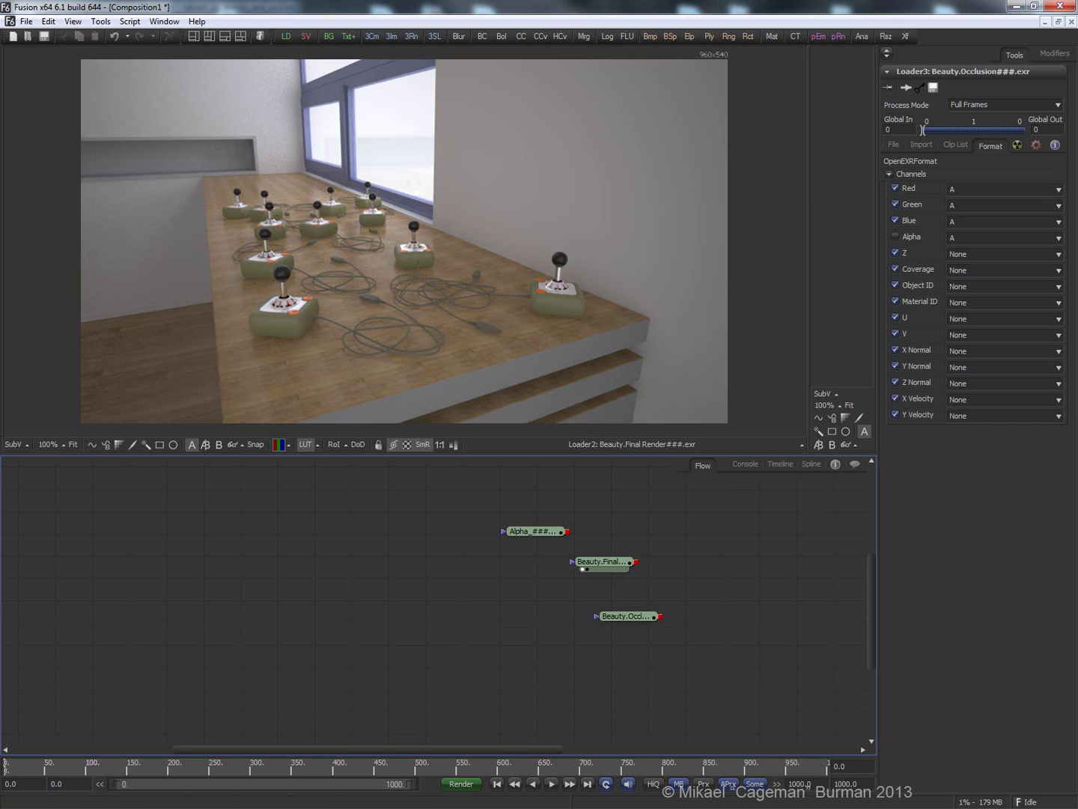
{"action": "left_click", "coordinate": [1014, 6]}
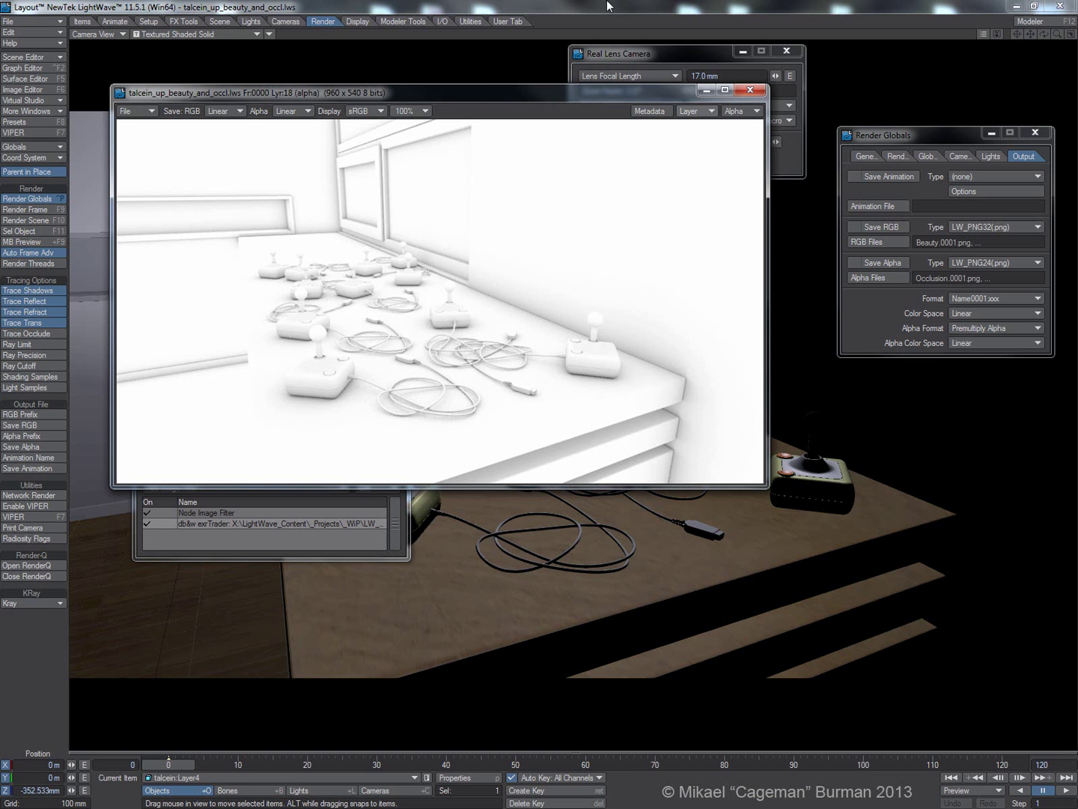
- Switch the render display's layer from Alpha to the full-colour Image
{"action": "left_click_drag", "start_coordinate": [302, 94], "coordinate": [482, 215]}
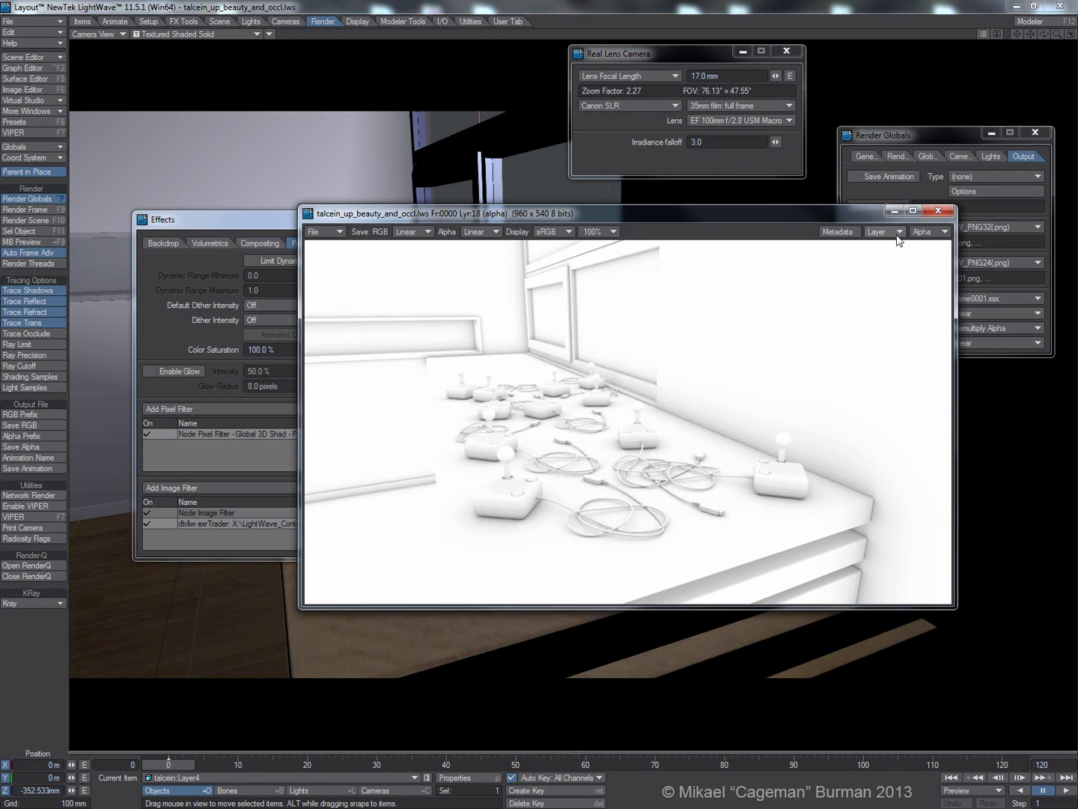
{"action": "left_click", "coordinate": [928, 232]}
{"action": "left_click", "coordinate": [926, 225]}
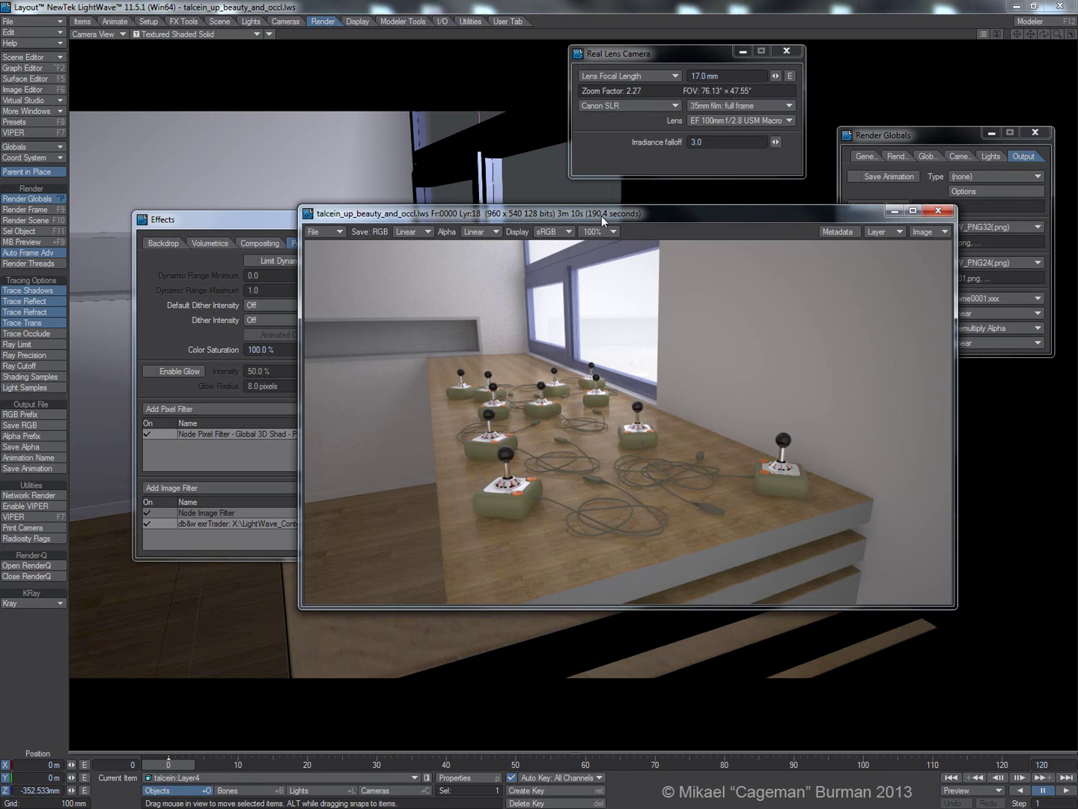
{"action": "left_click_drag", "start_coordinate": [592, 215], "coordinate": [597, 152]}
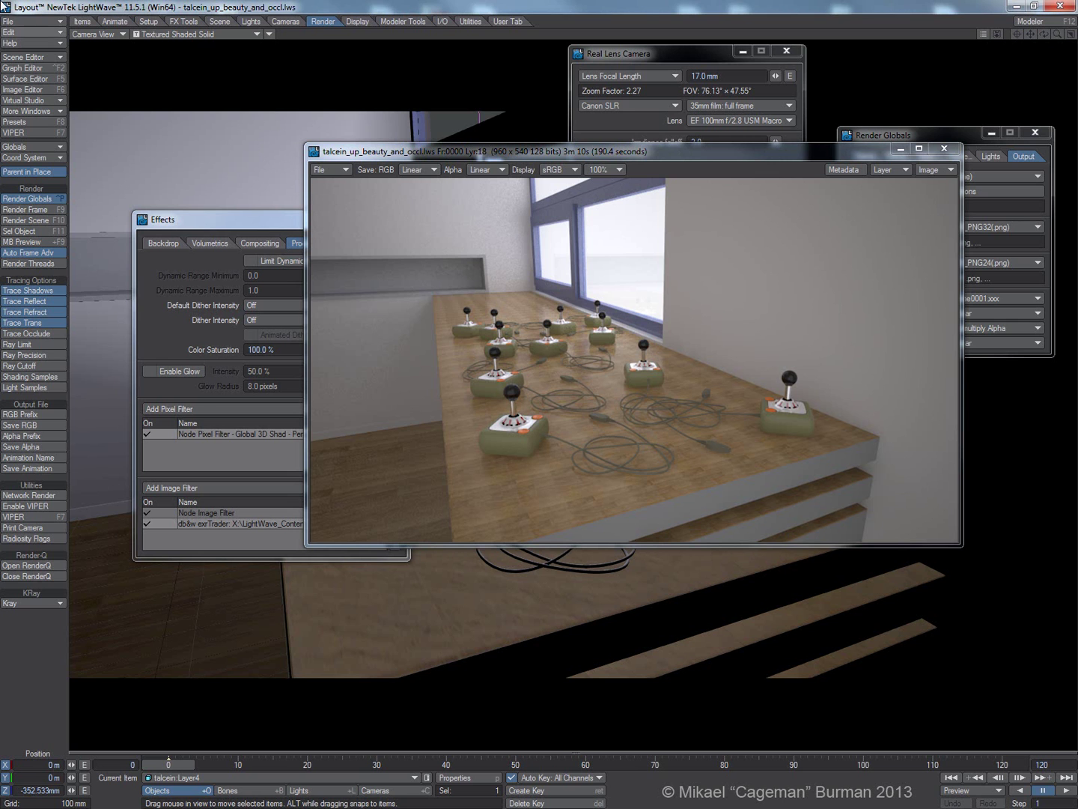
- Close the render display and disable the Node Image Filter and exrTrader image filters
{"action": "left_click", "coordinate": [944, 148]}
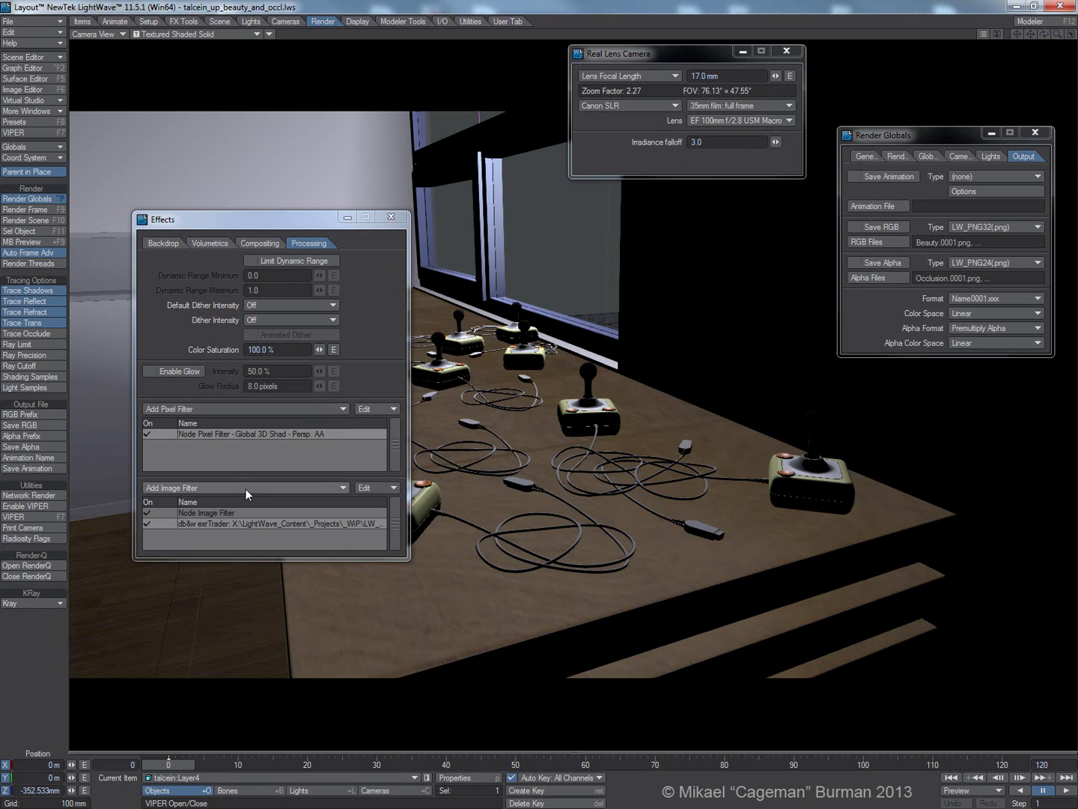
{"action": "left_click", "coordinate": [159, 522]}
{"action": "left_click", "coordinate": [158, 512]}
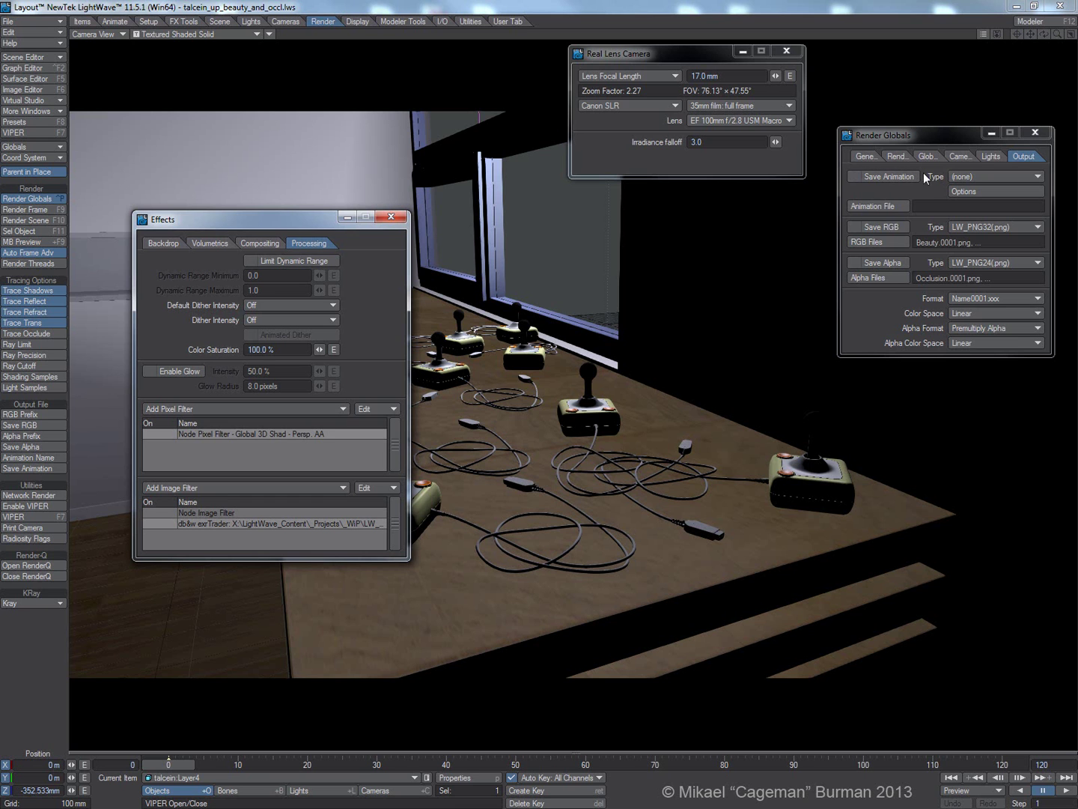
{"action": "left_click", "coordinate": [956, 157]}
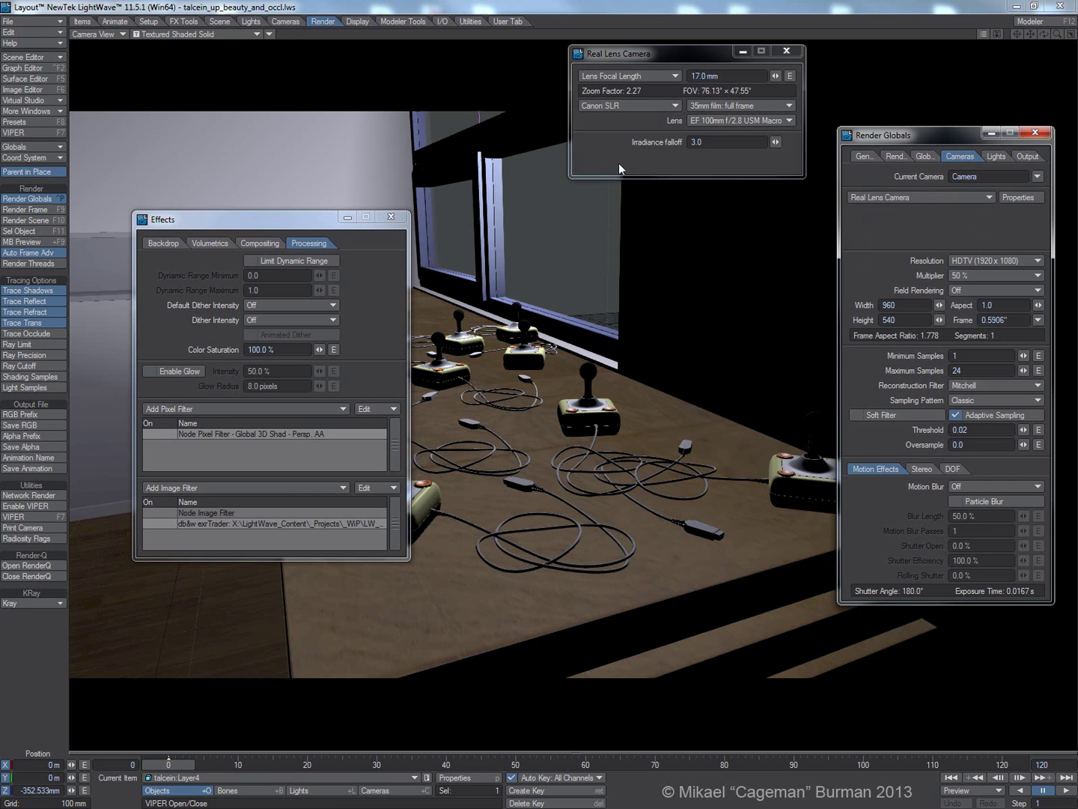
{"action": "left_click", "coordinate": [458, 5]}
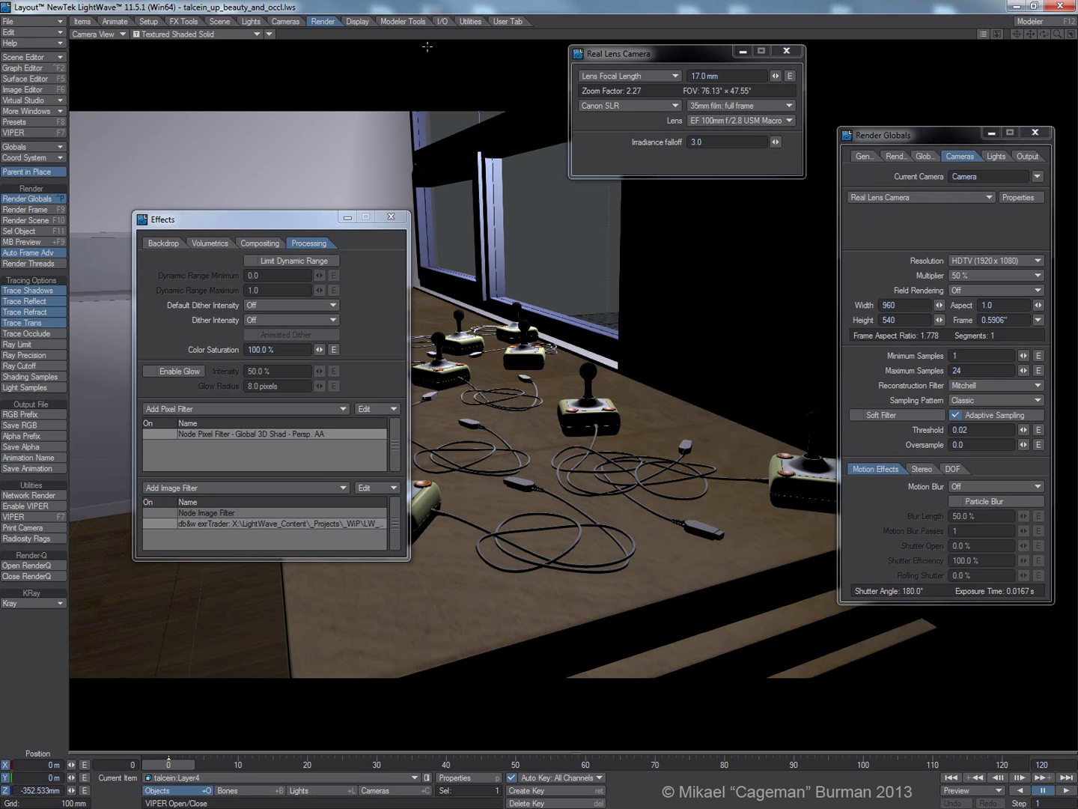
- Render the current frame (1m 21s) and move the render display aside
{"action": "key", "text": "F9"}
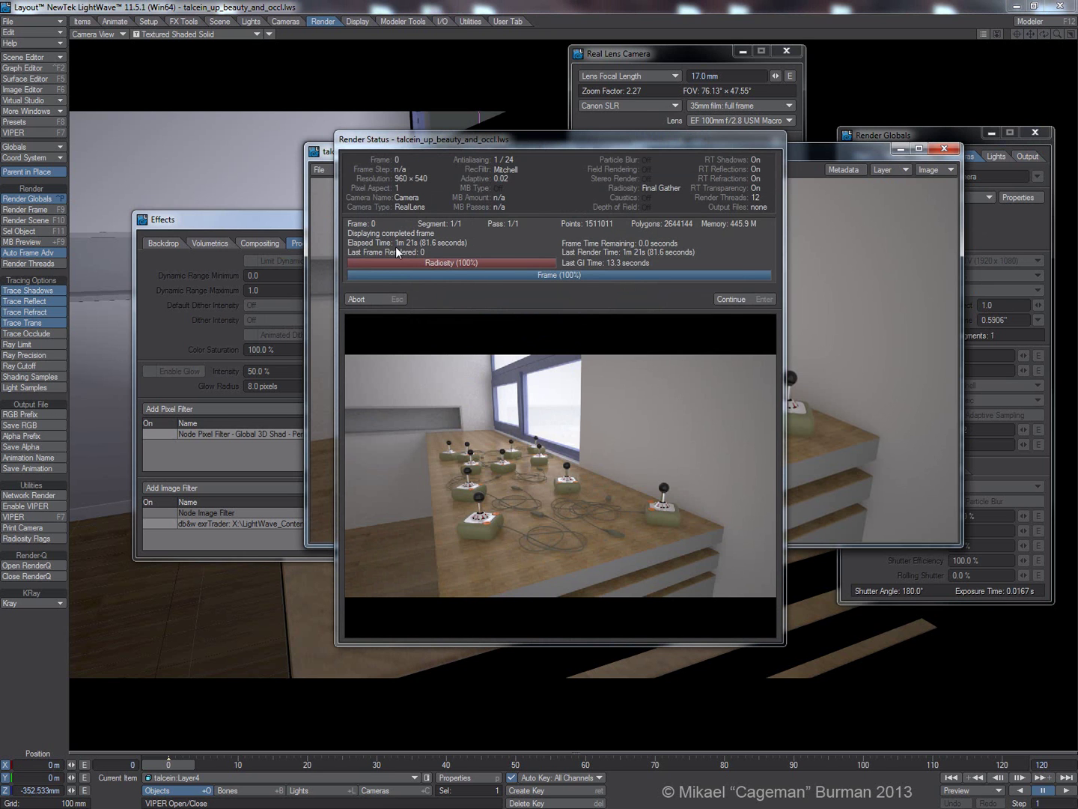
{"action": "left_click", "coordinate": [730, 300]}
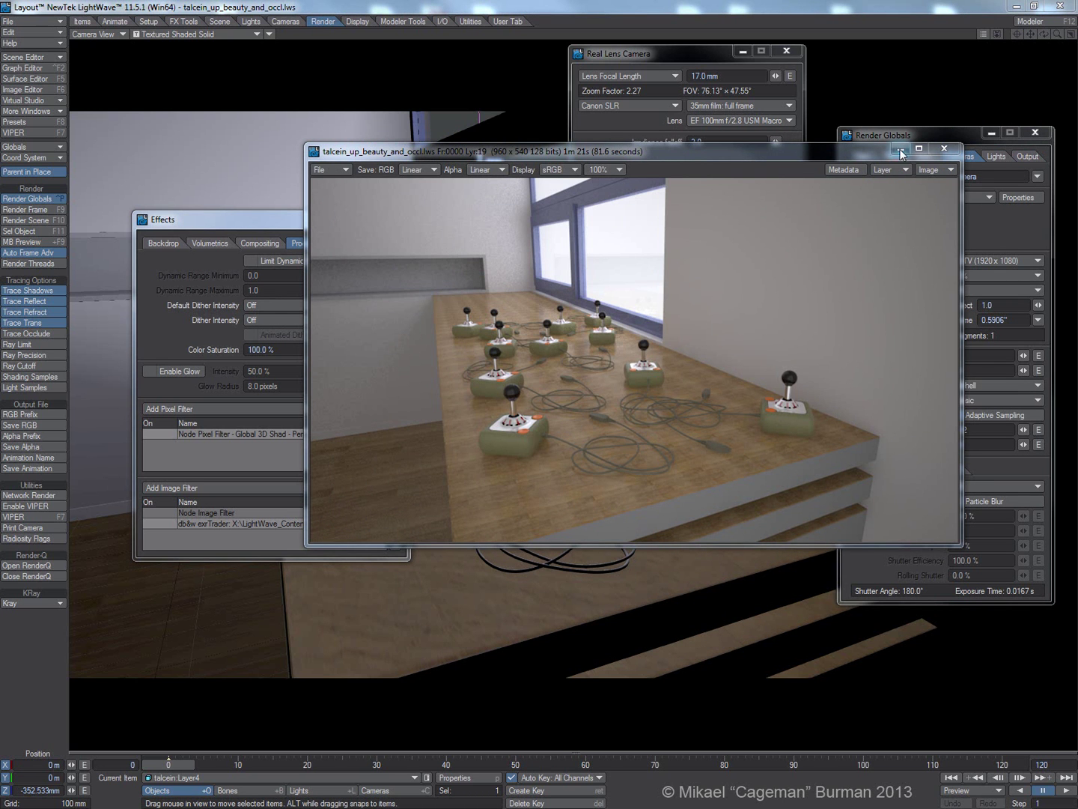
{"action": "left_click_drag", "start_coordinate": [821, 158], "coordinate": [651, 155]}
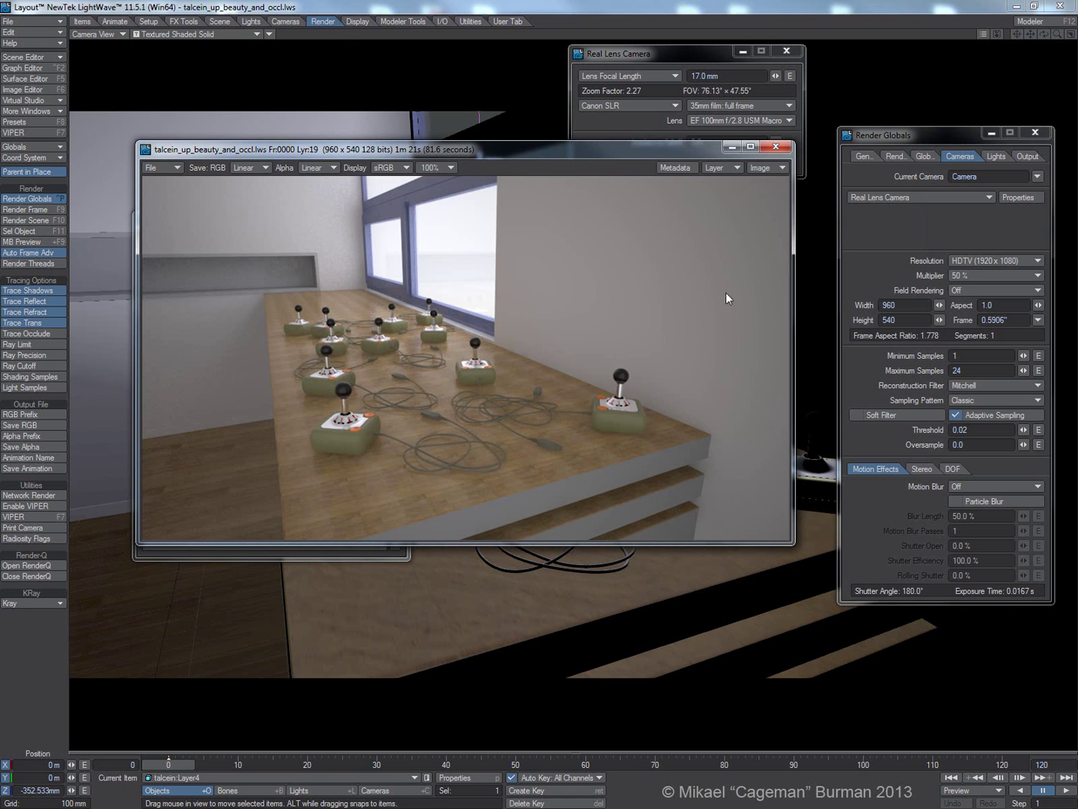
{"action": "left_click_drag", "start_coordinate": [533, 148], "coordinate": [775, 145]}
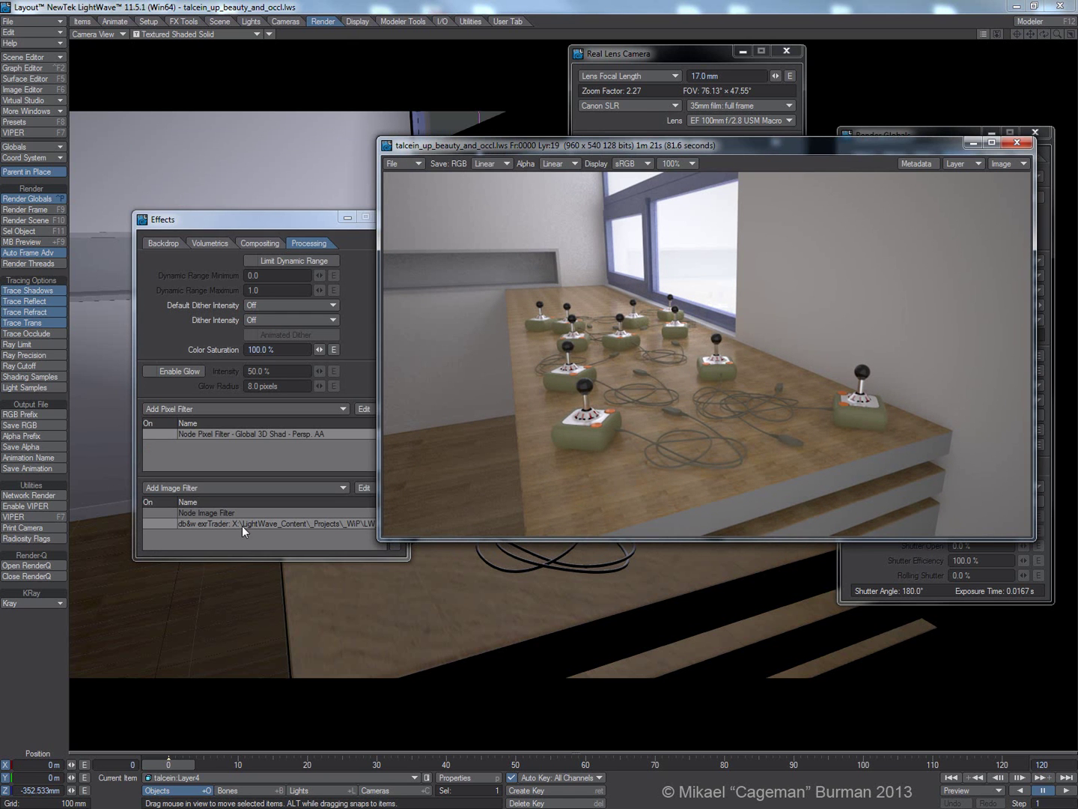
- Connect Amb Occlusion to the pixel filter's Color and delete the Alpha to Global Alpha 2 link
{"action": "double_click", "coordinate": [203, 434]}
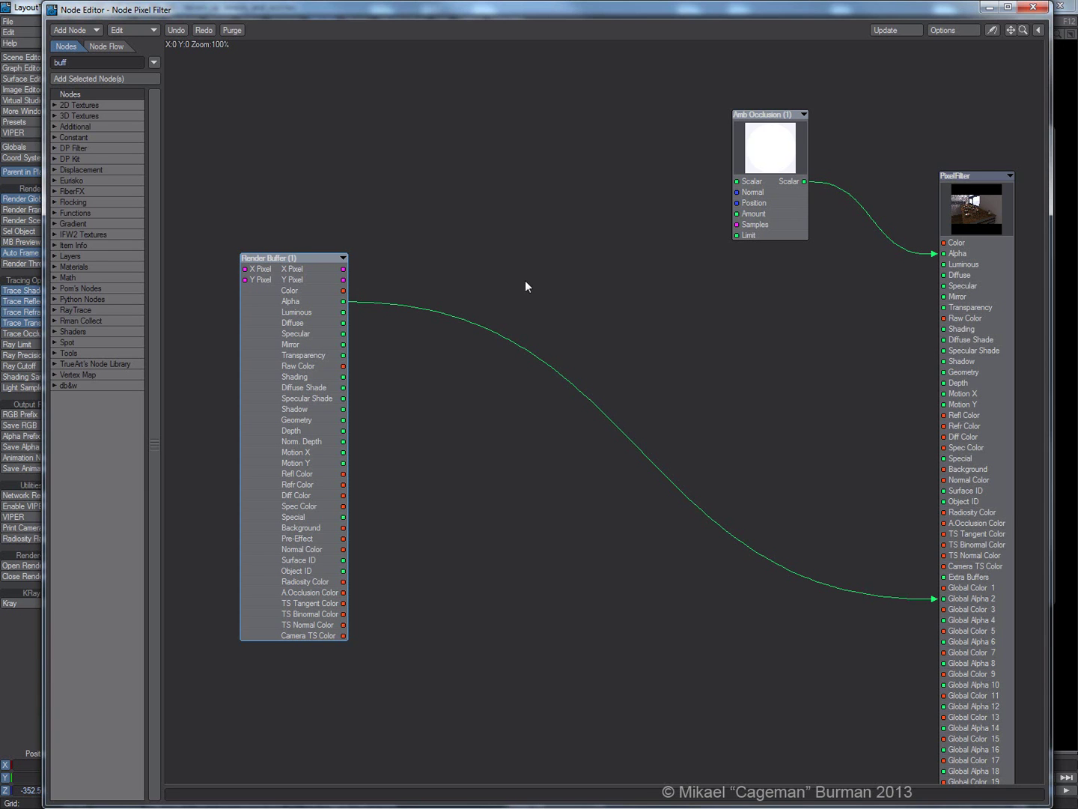
{"action": "left_click_drag", "start_coordinate": [933, 253], "coordinate": [933, 242]}
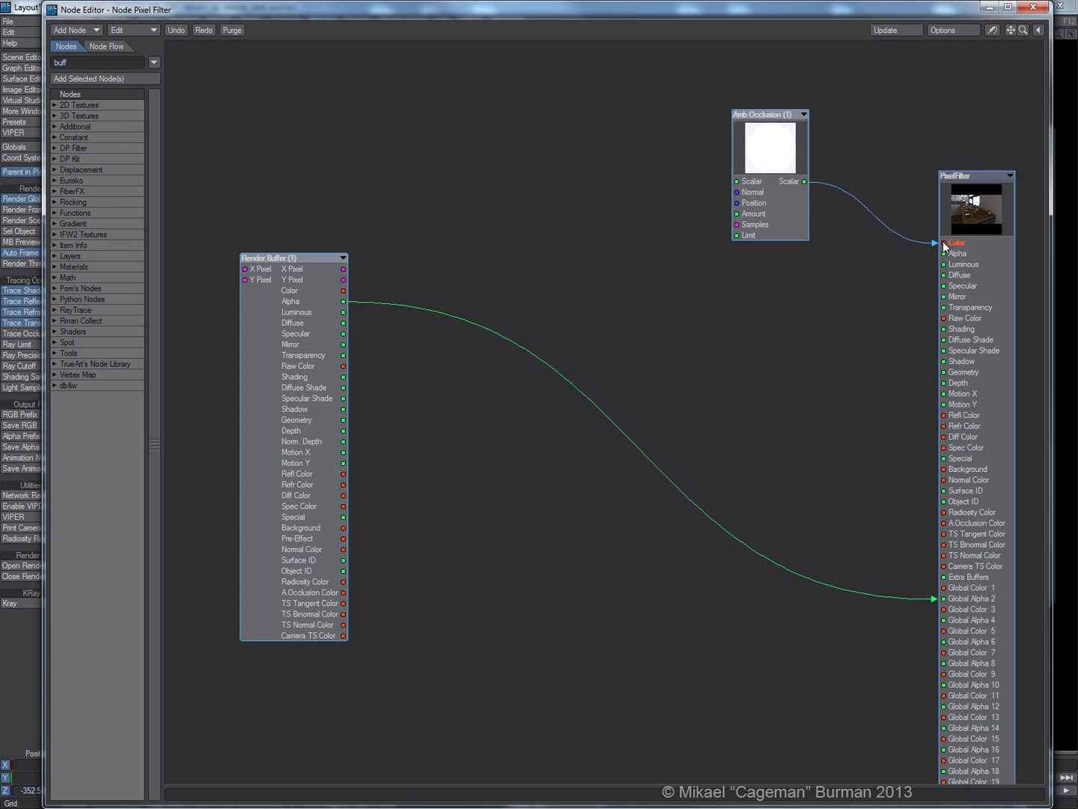
{"action": "left_click_drag", "start_coordinate": [936, 602], "coordinate": [671, 368]}
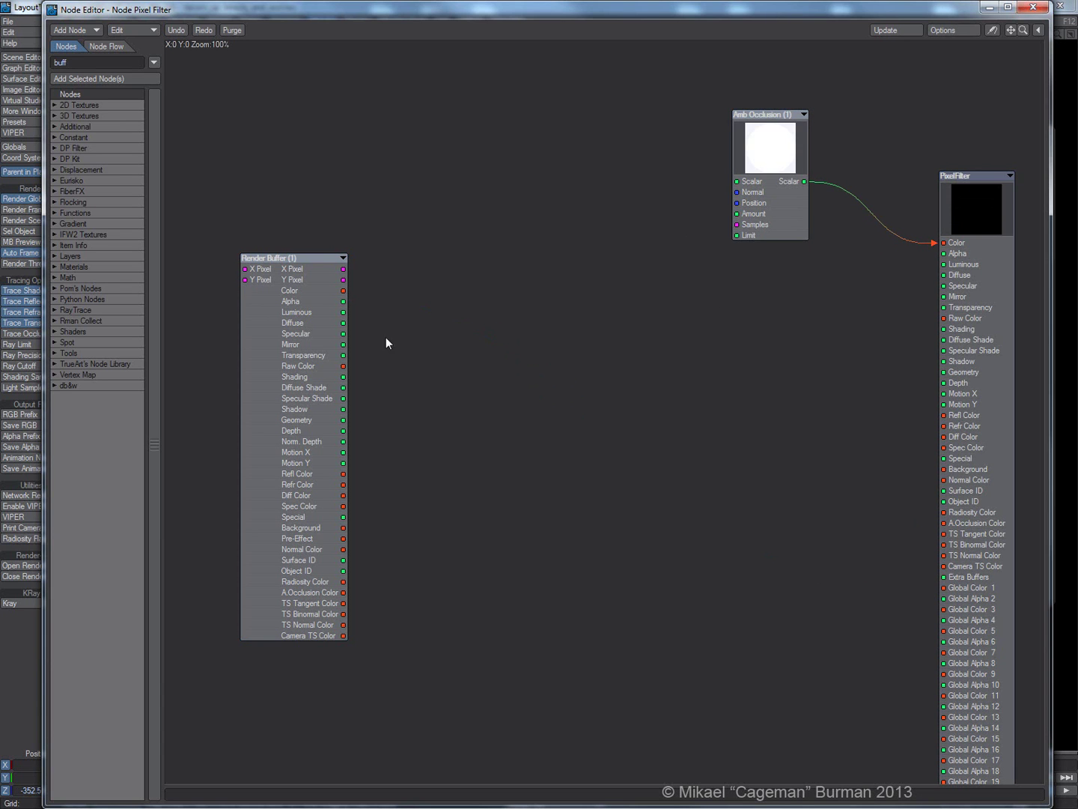
{"action": "left_click", "coordinate": [1034, 9]}
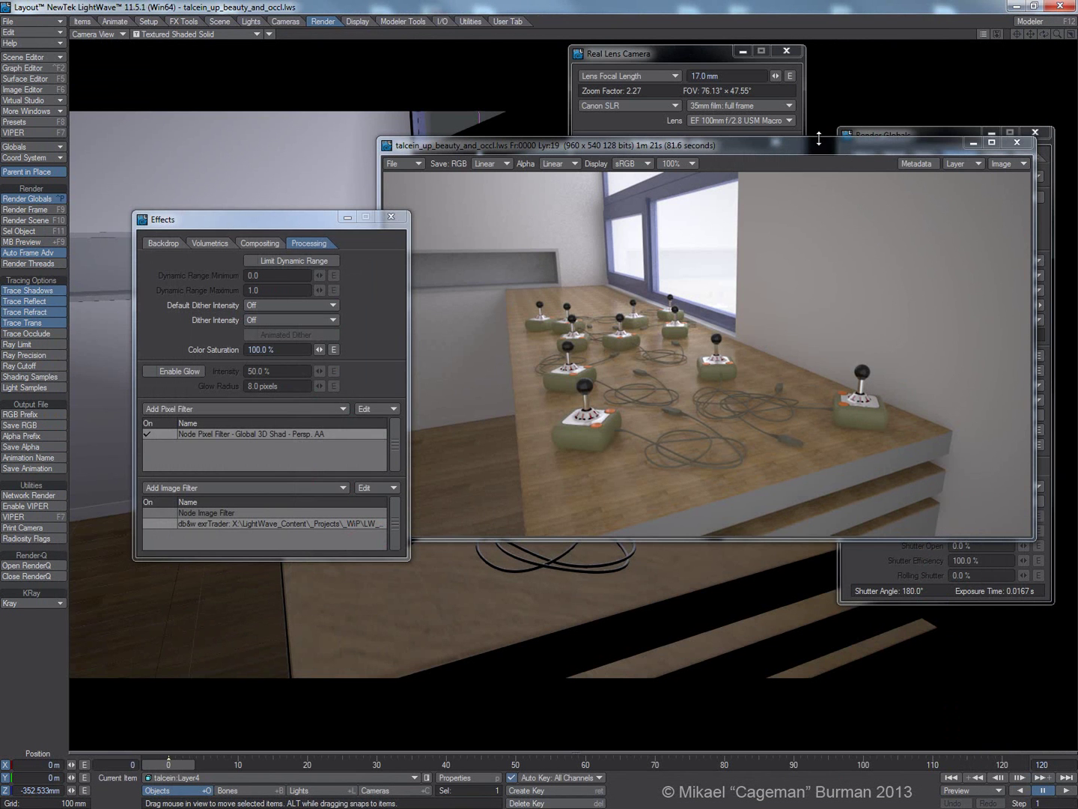
- Turn off raytraced transparency, refraction and reflection, then render an occlusion-only frame
{"action": "left_click_drag", "start_coordinate": [816, 150], "coordinate": [556, 166]}
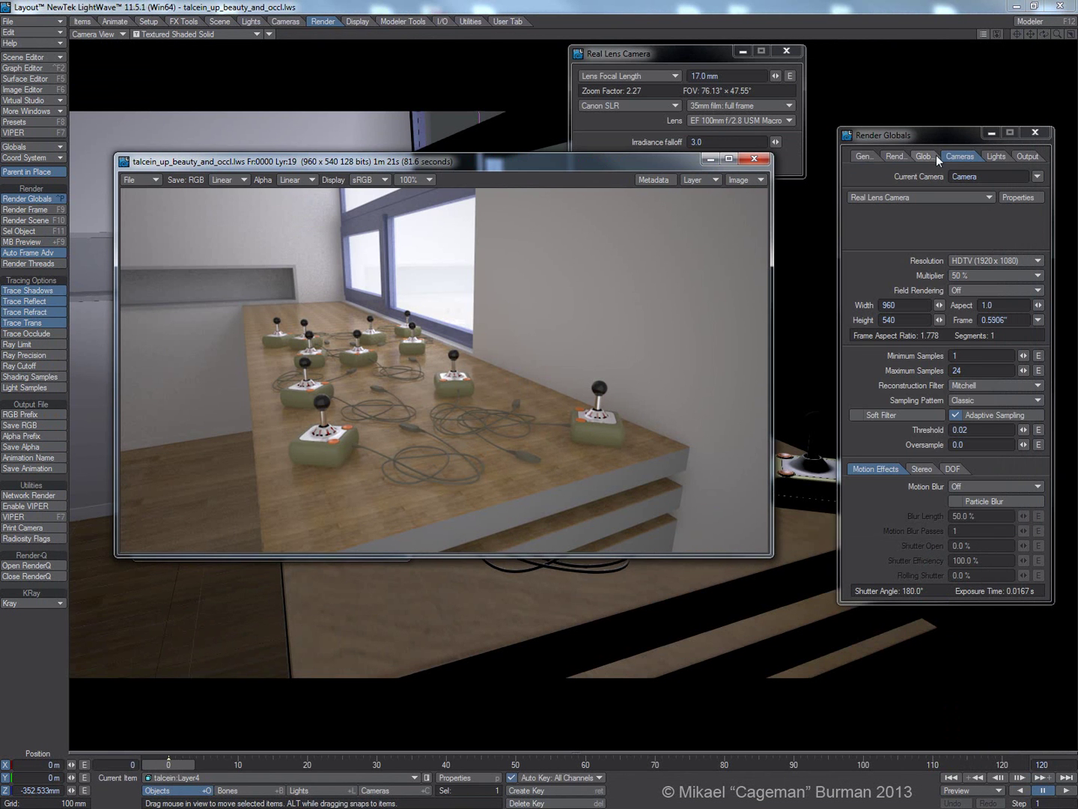
{"action": "left_click", "coordinate": [920, 155]}
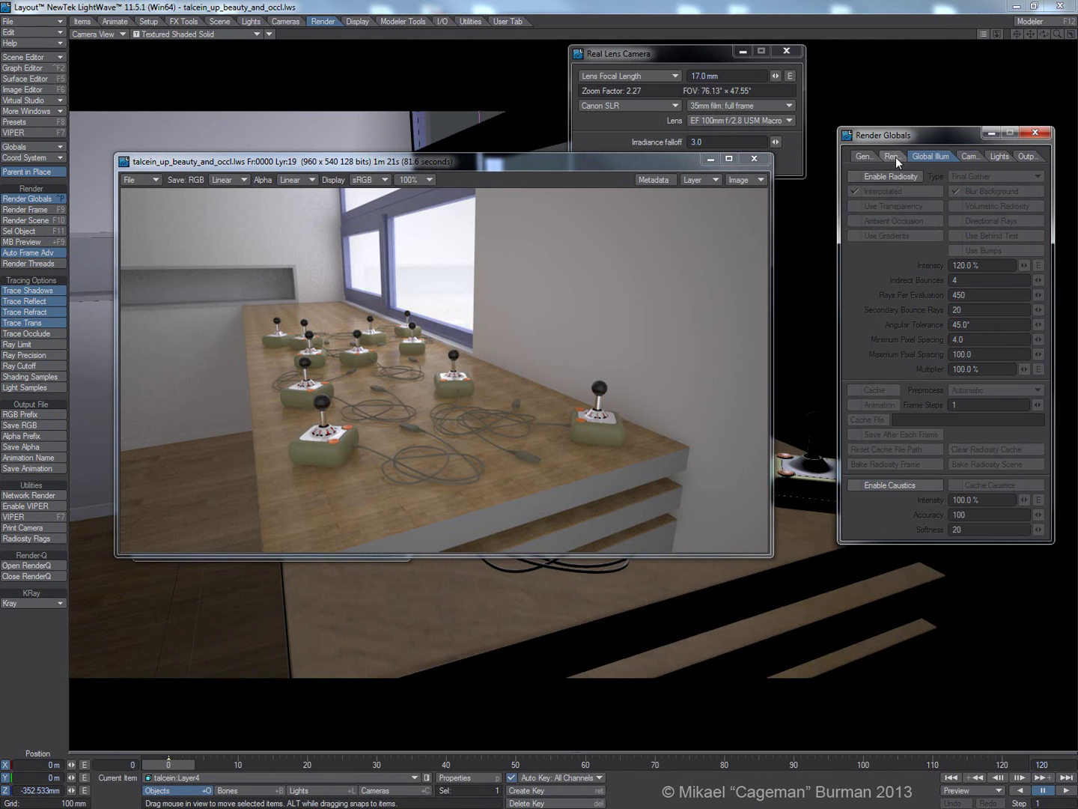
{"action": "left_click", "coordinate": [898, 156]}
{"action": "left_click", "coordinate": [888, 206]}
{"action": "left_click", "coordinate": [973, 205]}
{"action": "left_click", "coordinate": [974, 192]}
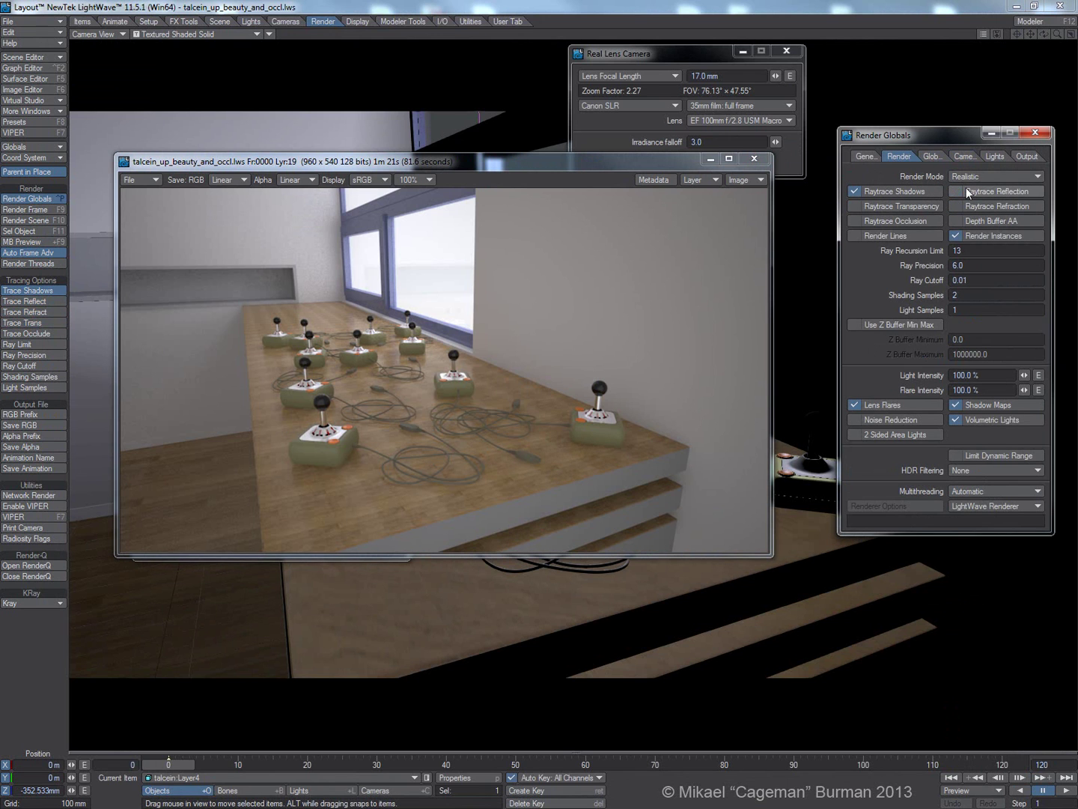
{"action": "left_click_drag", "start_coordinate": [549, 167], "coordinate": [591, 182]}
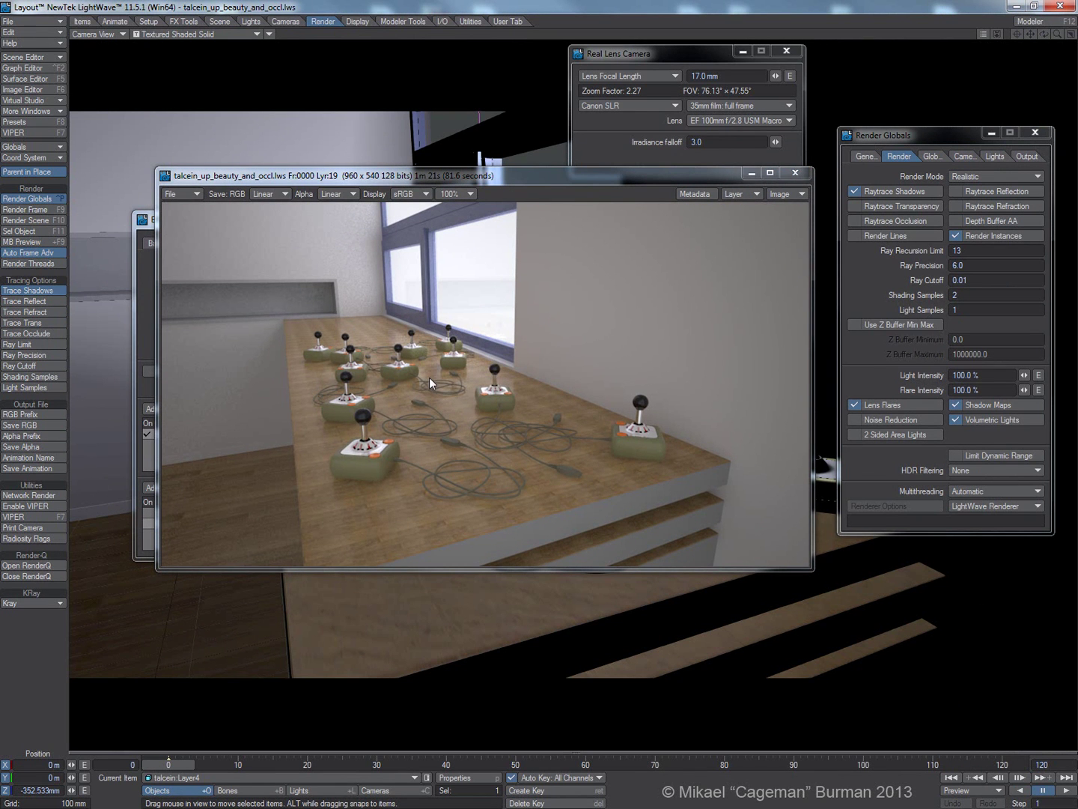
{"action": "key", "text": "F9"}
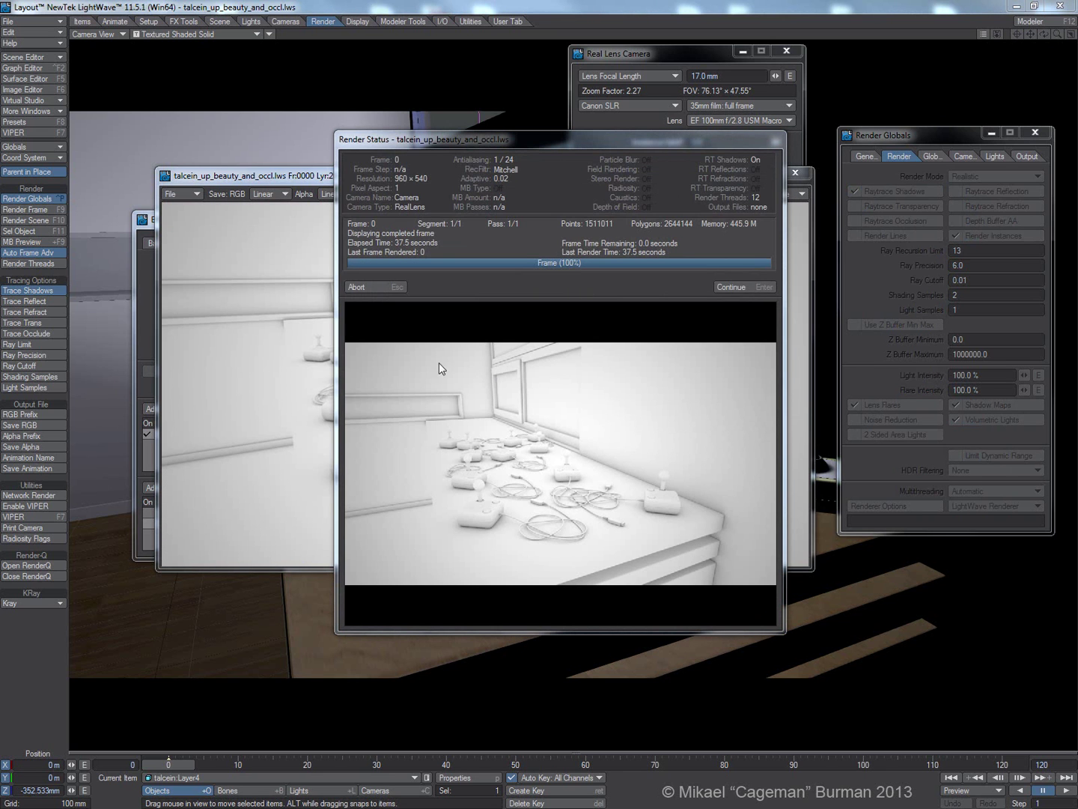
- Dismiss the render status and nudge the viewer showing the 37.5-second occlusion render
{"action": "left_click", "coordinate": [749, 286]}
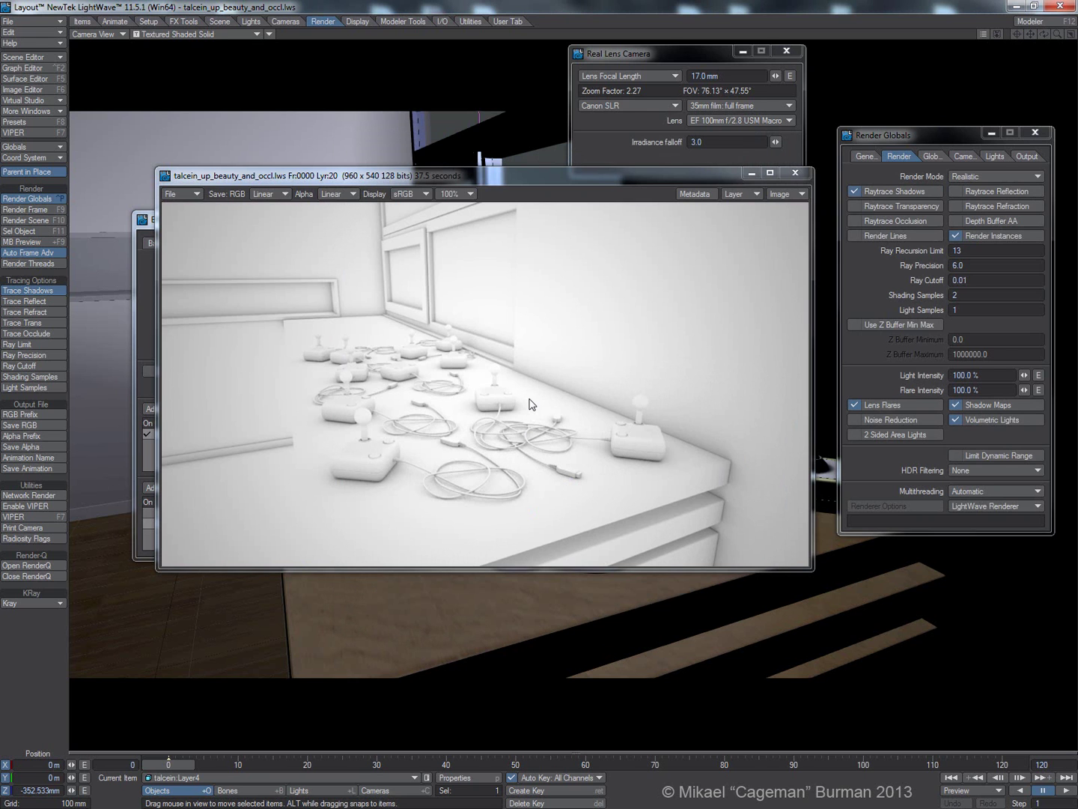
{"action": "left_click_drag", "start_coordinate": [449, 175], "coordinate": [462, 161]}
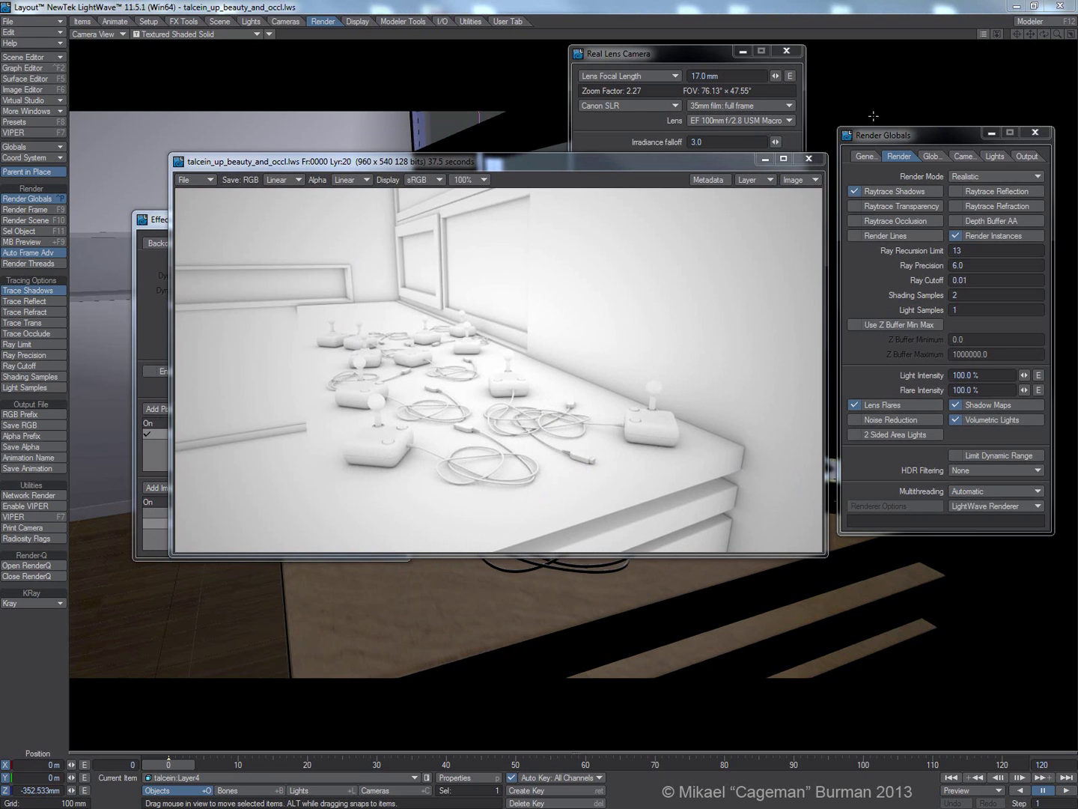